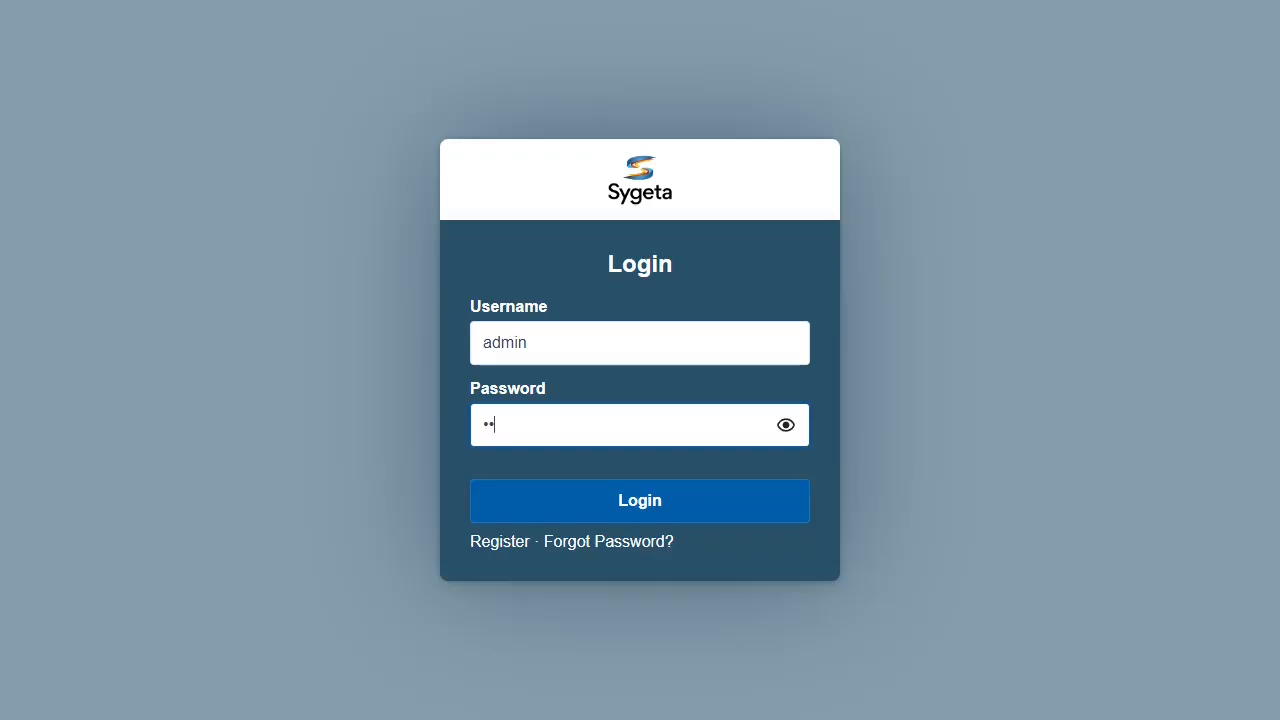
- Enter the account password to log in, and open the Letters module
text(••••••••••)
key(Tab)
key(Return)
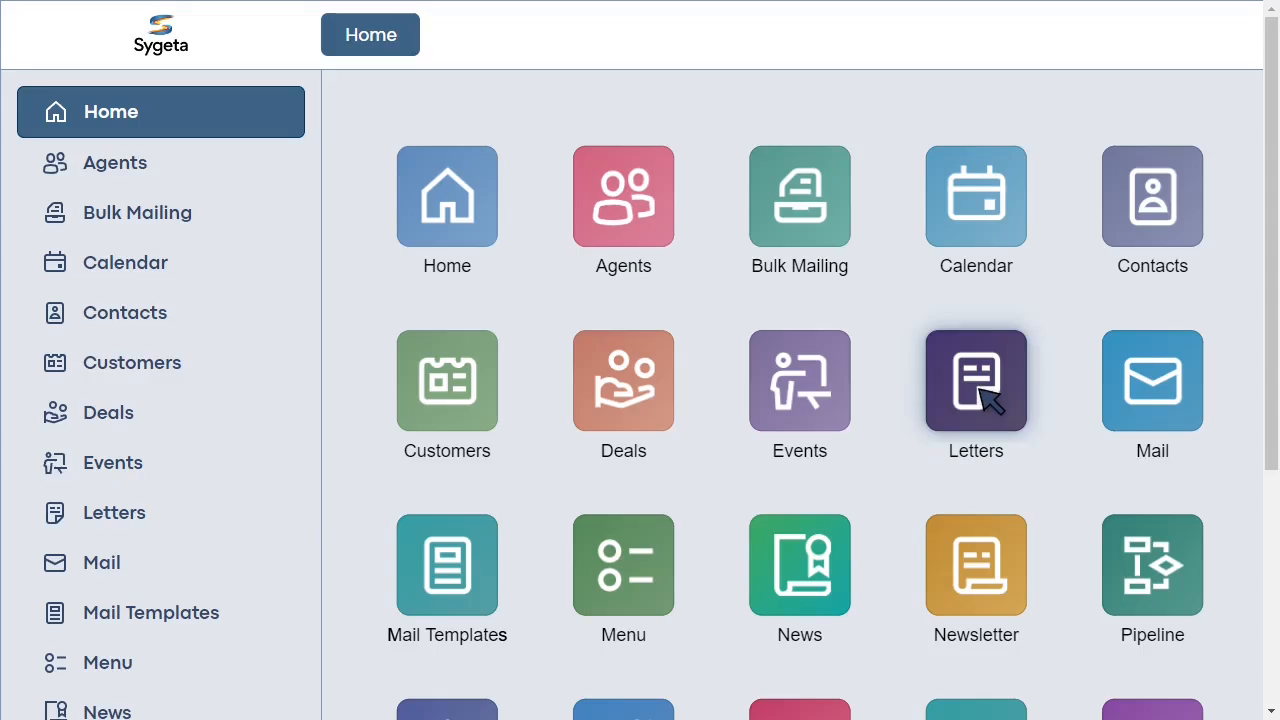
click(990, 400)
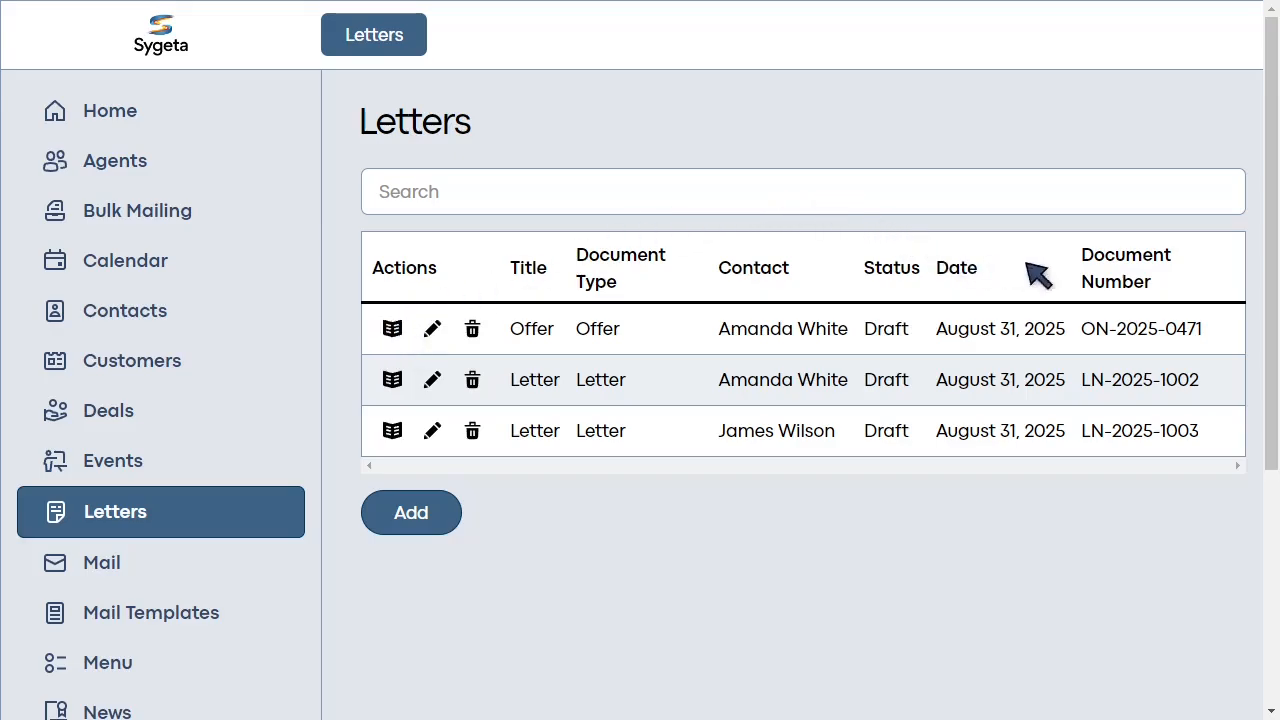
- Sort the letters list by document number in both directions and by contact, and search it for "ON-"
click(1141, 285)
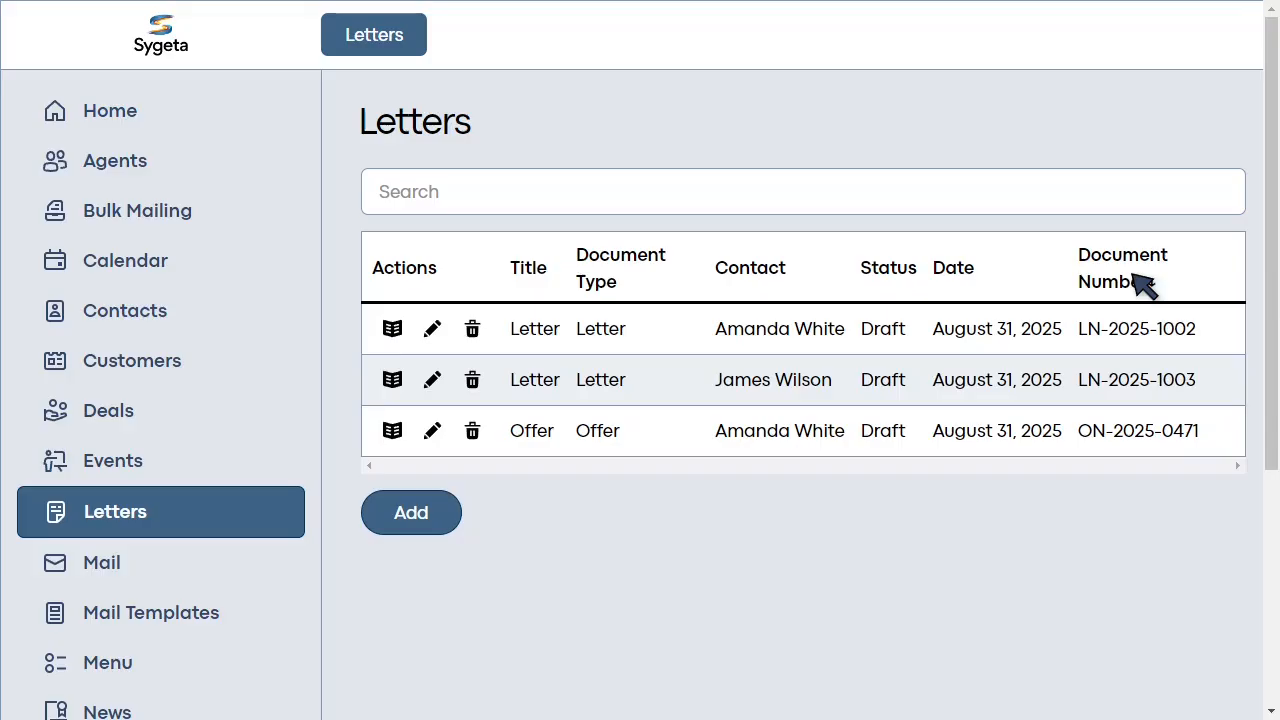
click(1141, 284)
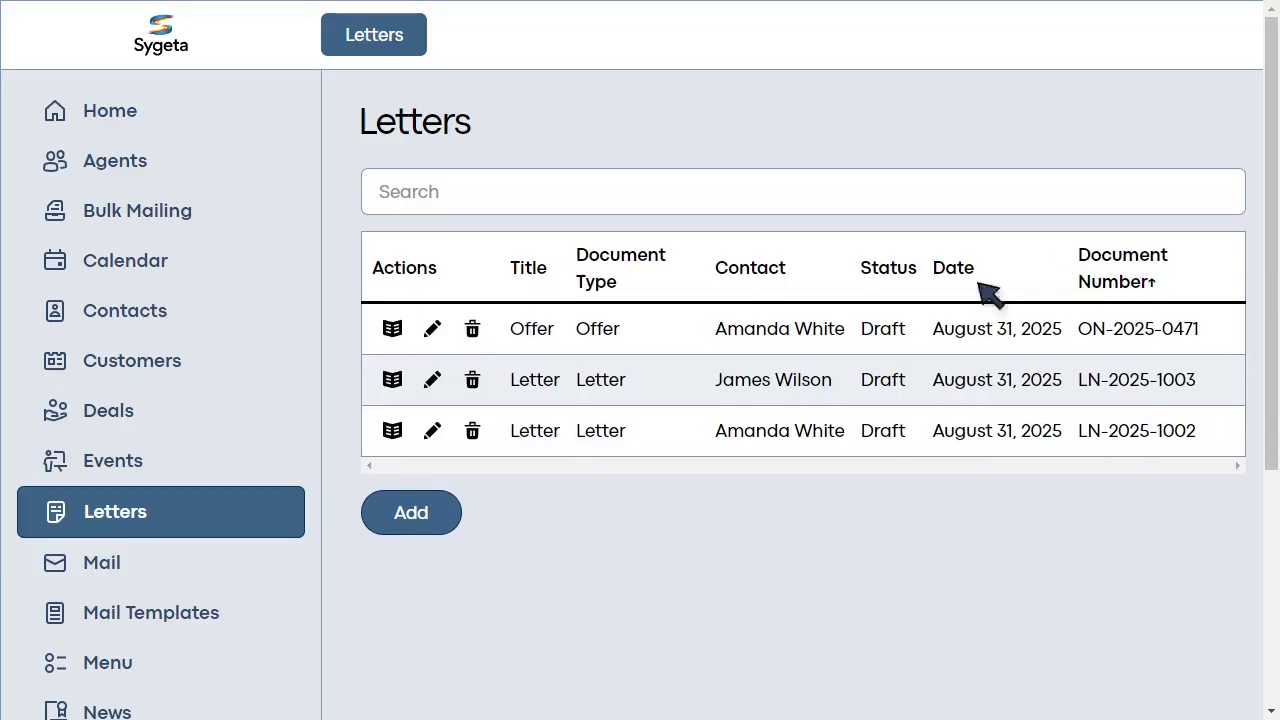
click(748, 266)
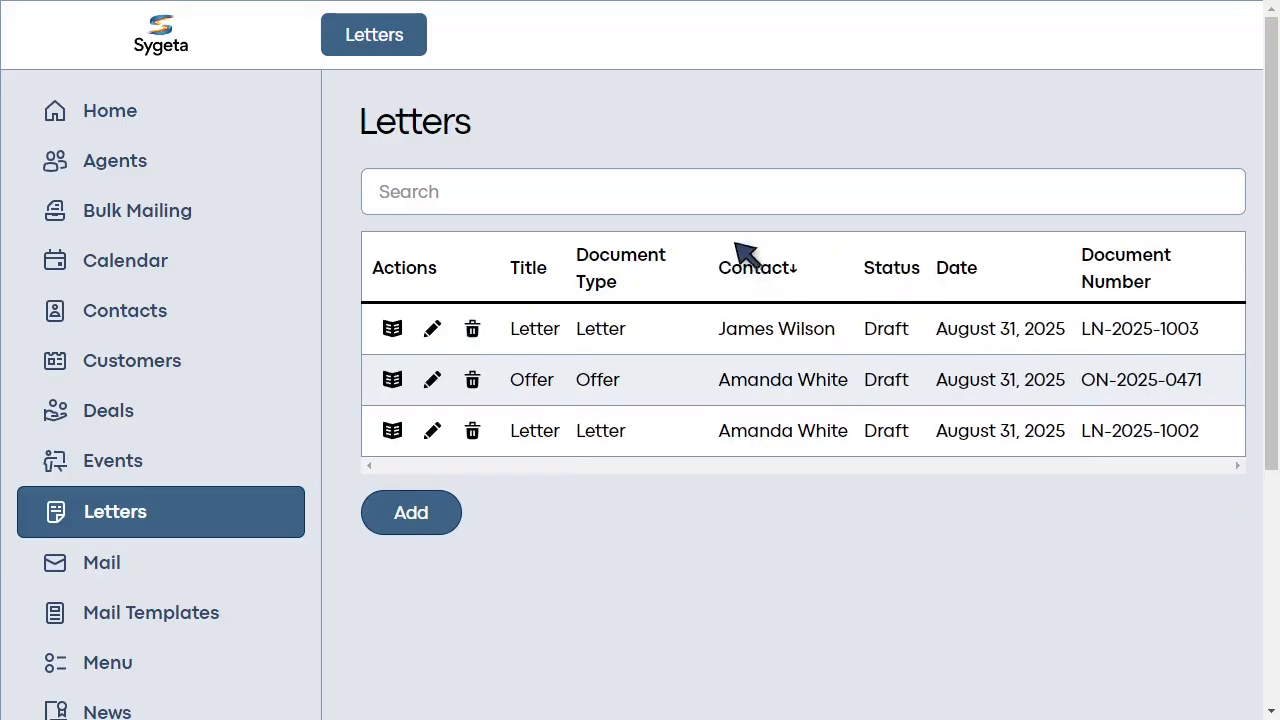
click(705, 203)
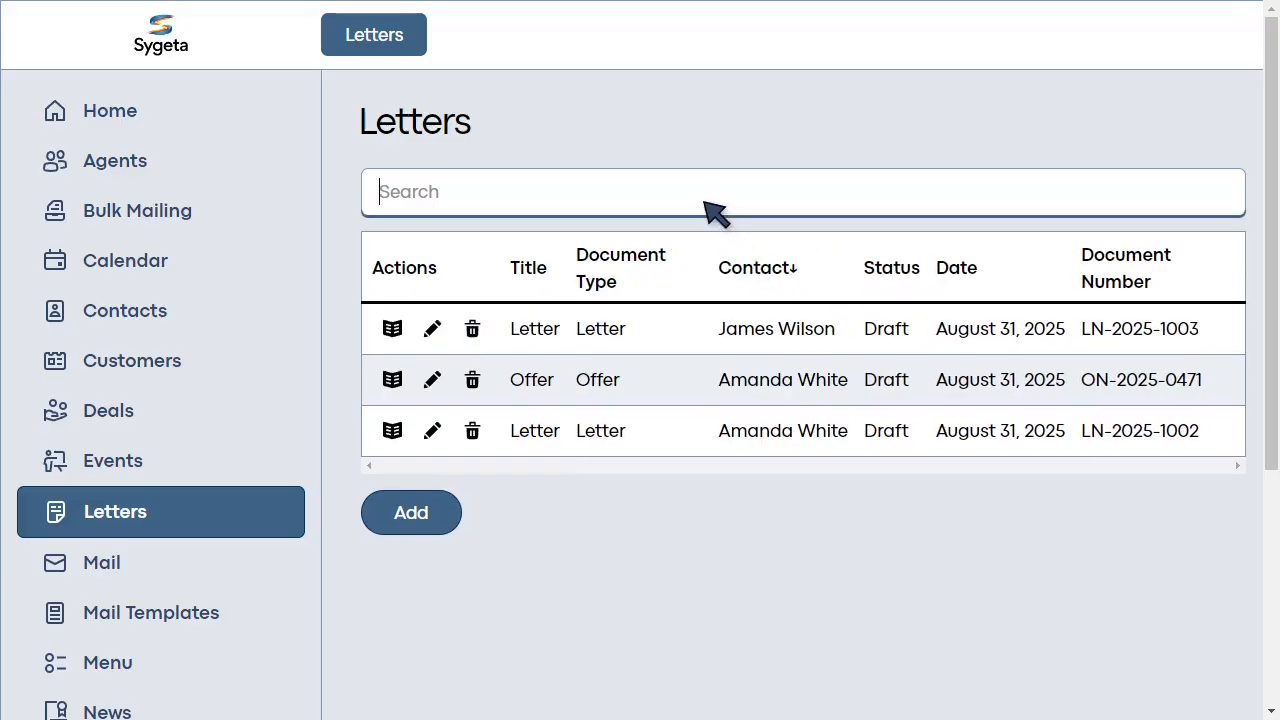
text(ON-)
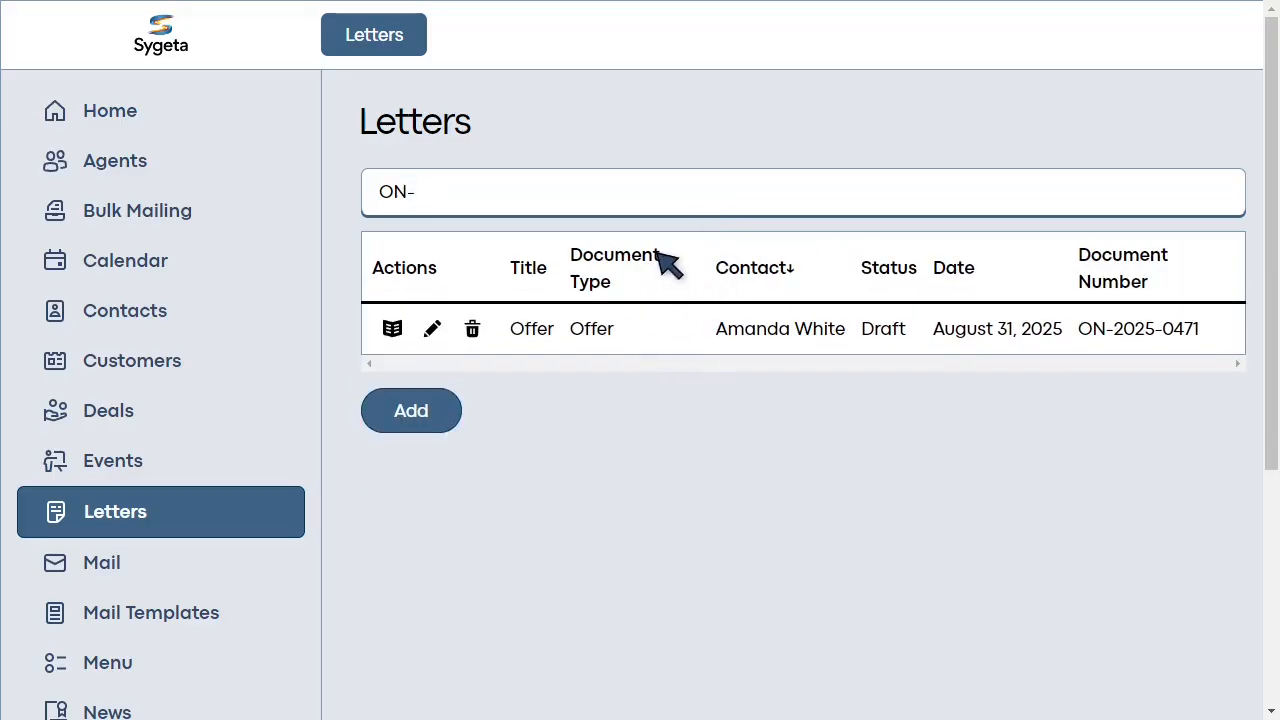
- Create and save a new document of type Invoice, assigned to a customer from the contact list
click(441, 412)
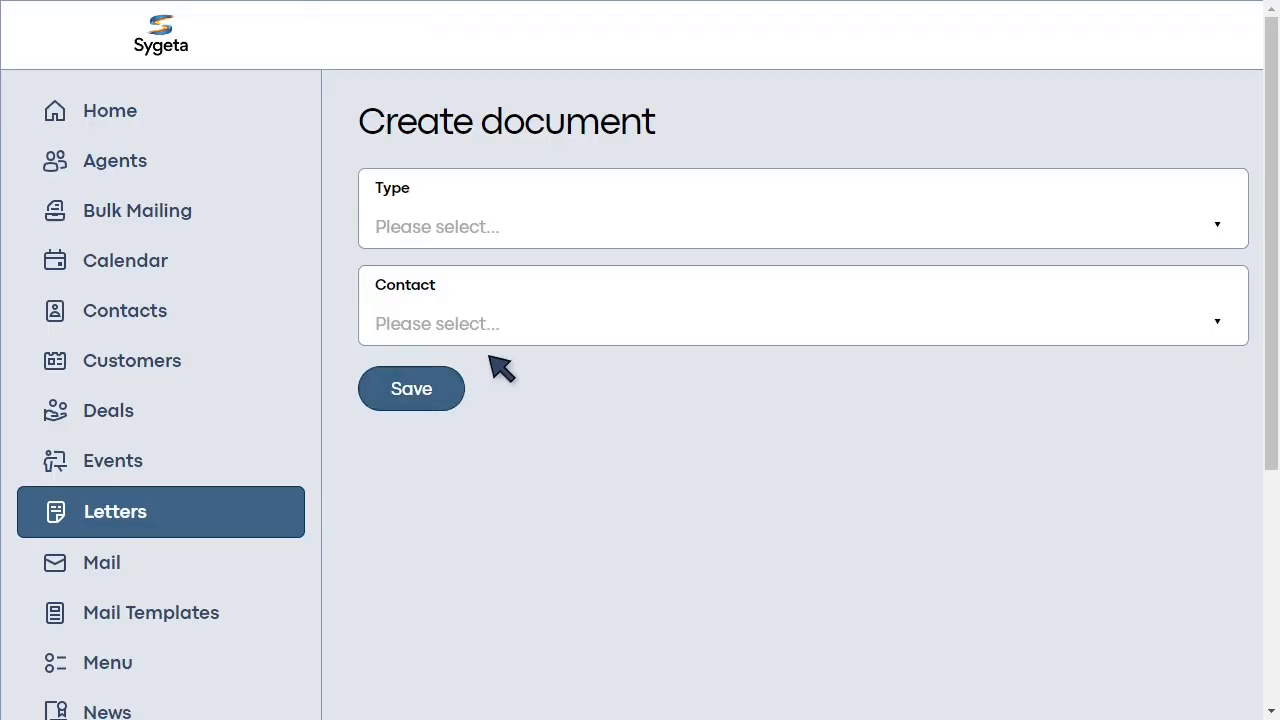
click(772, 240)
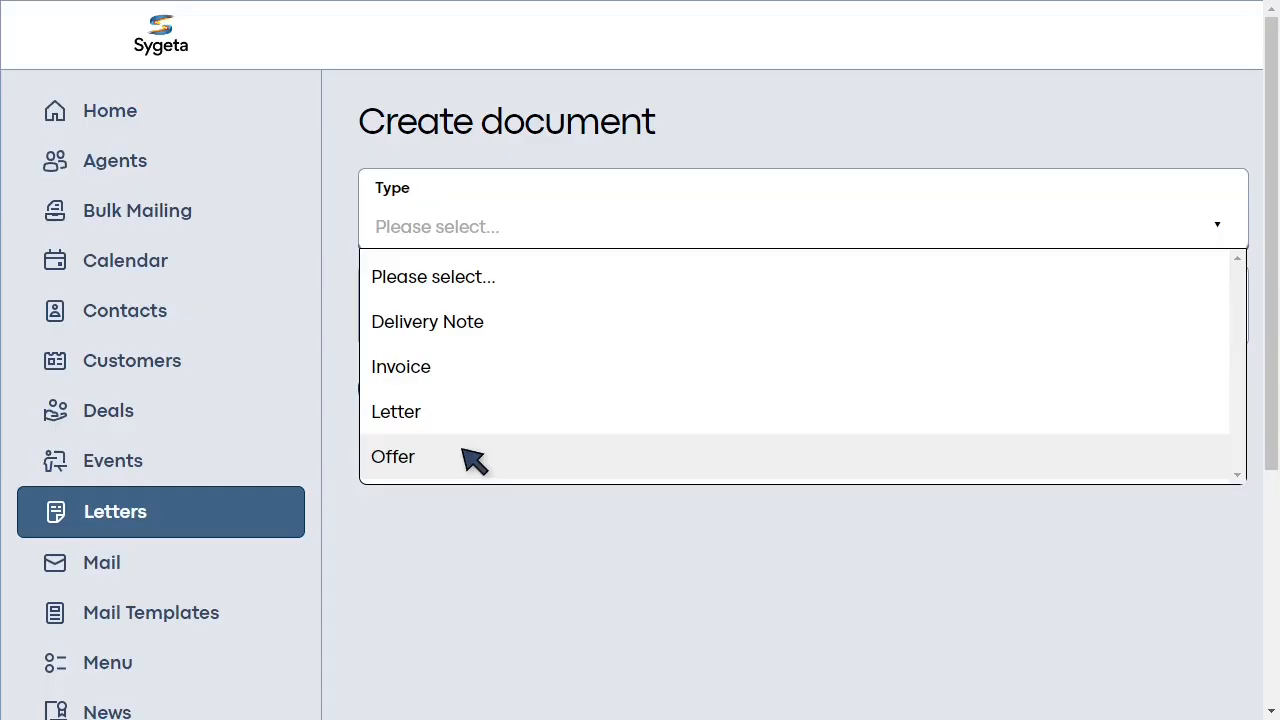
click(466, 373)
click(518, 333)
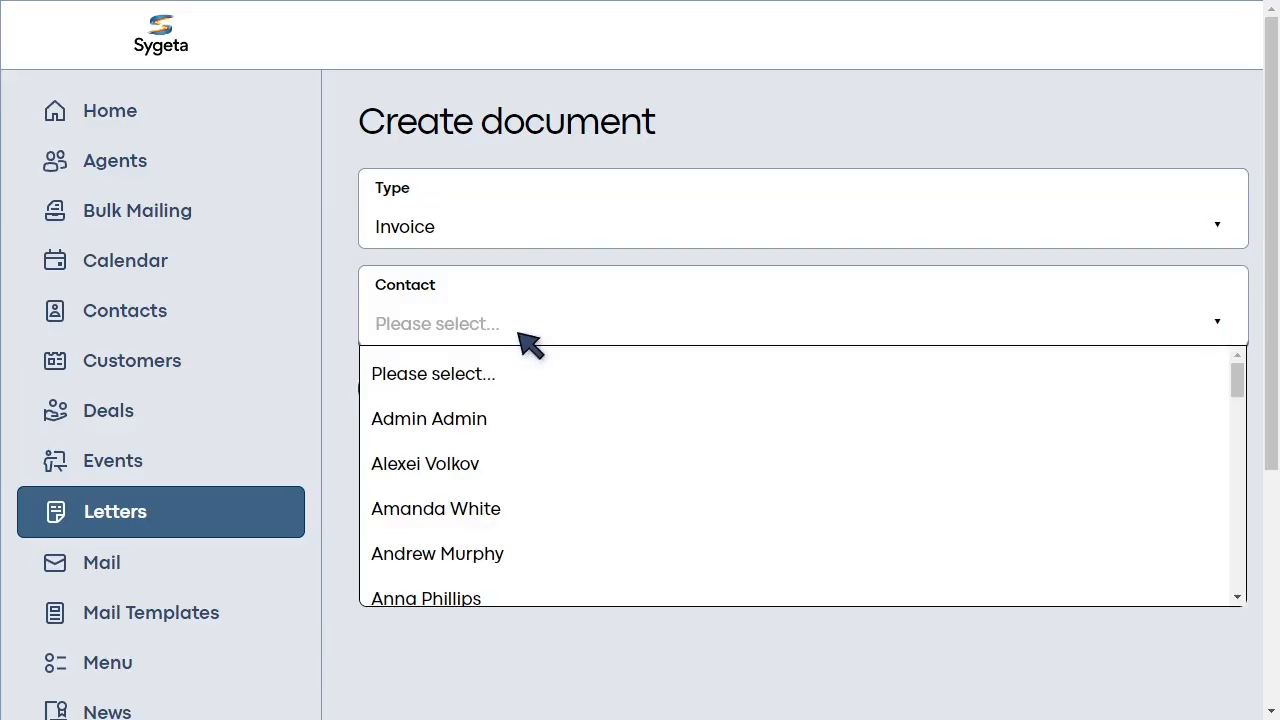
scroll(580, 477, down, 2)
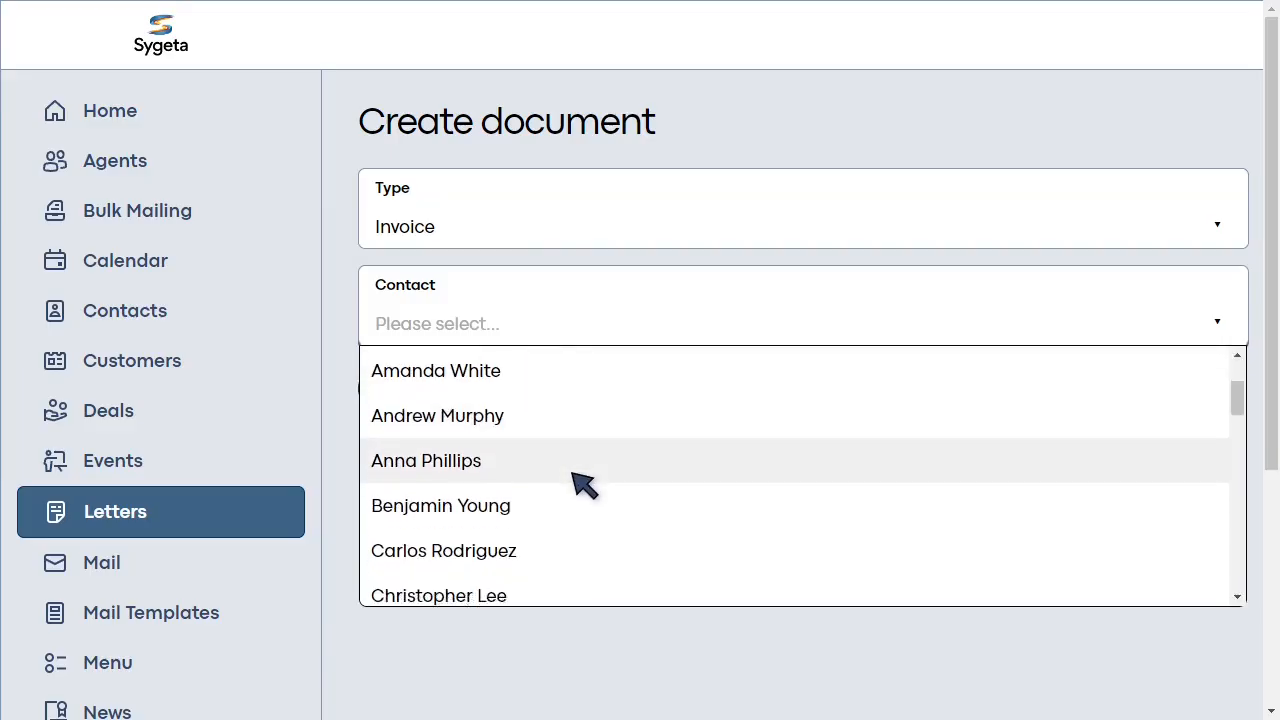
scroll(572, 473, down, 2)
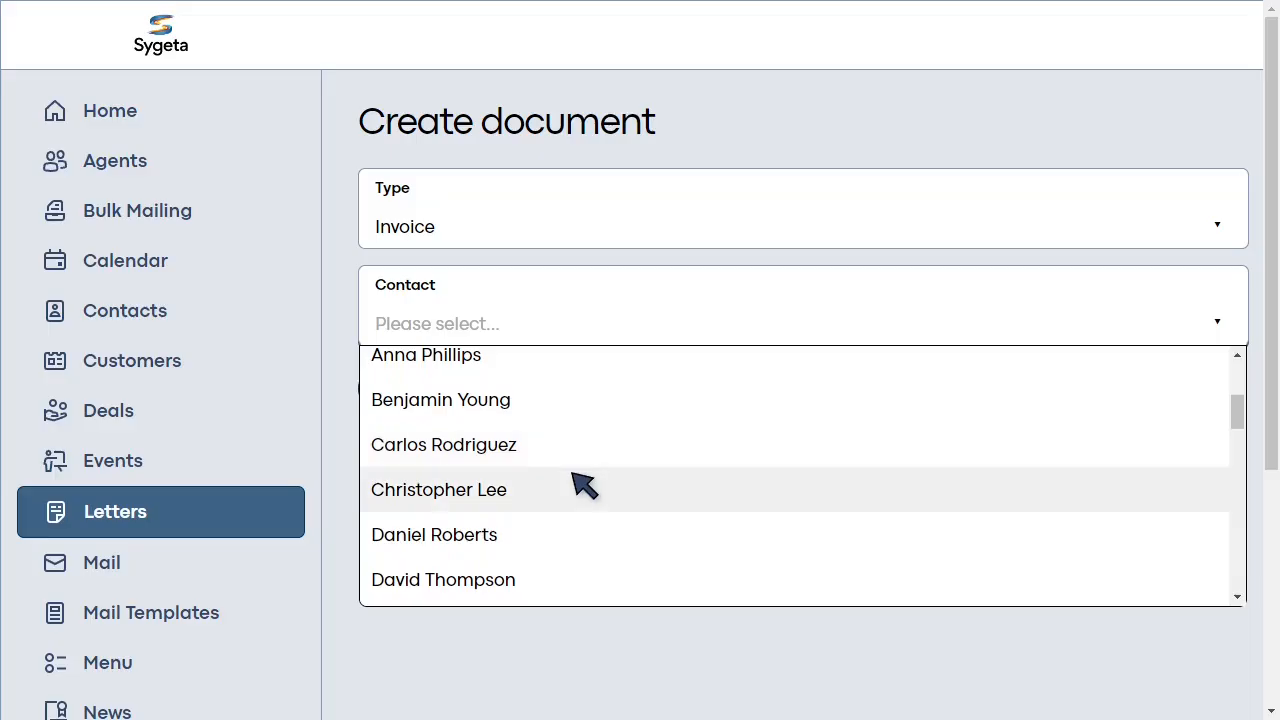
click(560, 537)
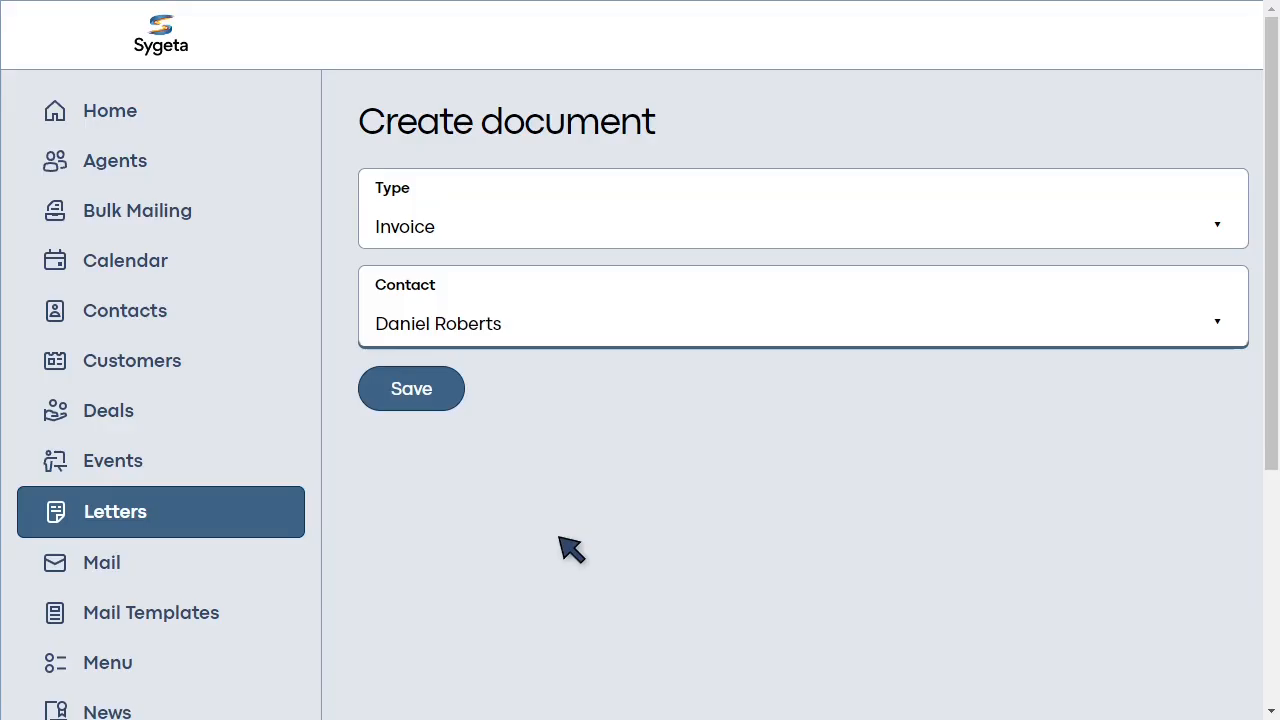
click(440, 390)
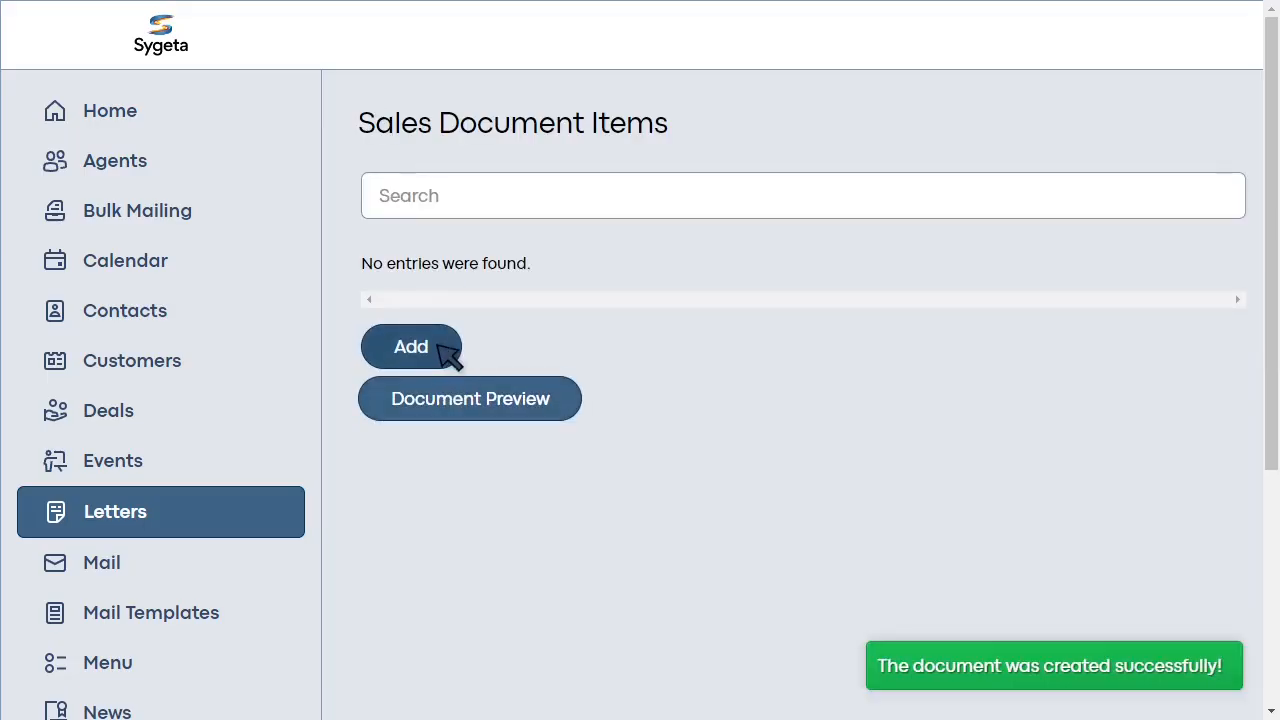
- Start a new sales document item at position 1 with the description "USB Flash Drive"
click(436, 341)
click(386, 240)
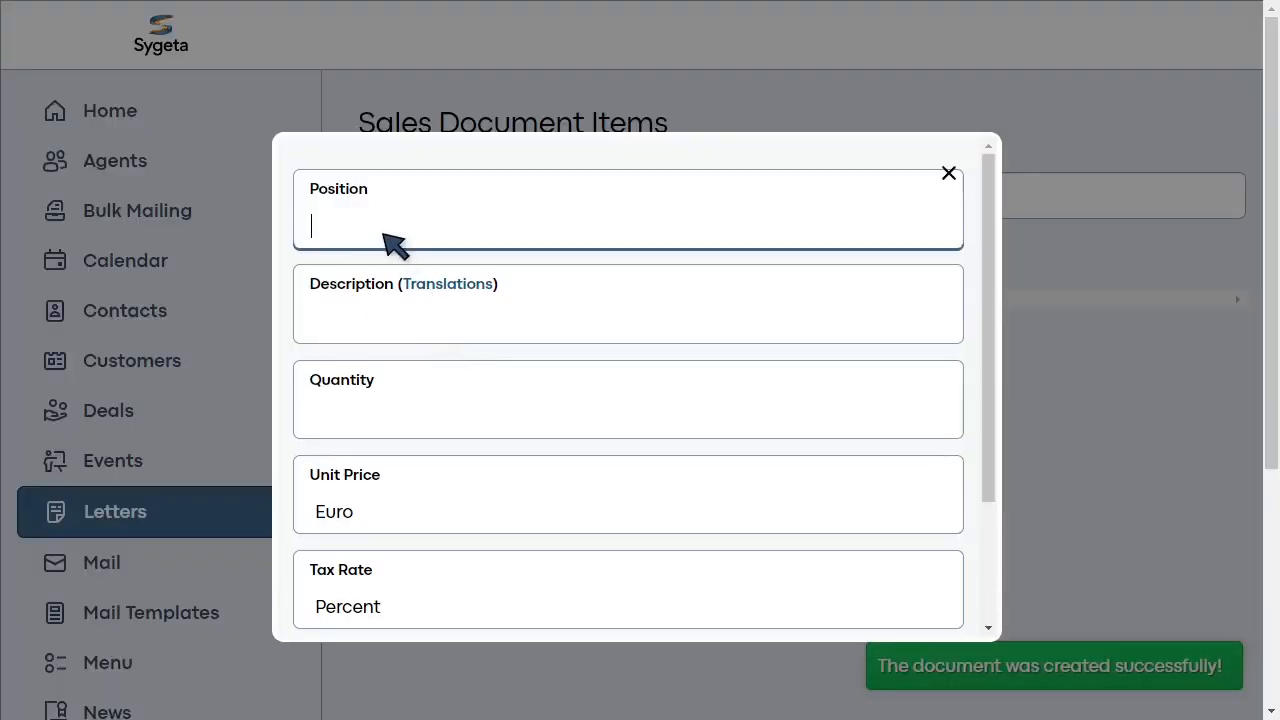
text(1)
key(Tab)
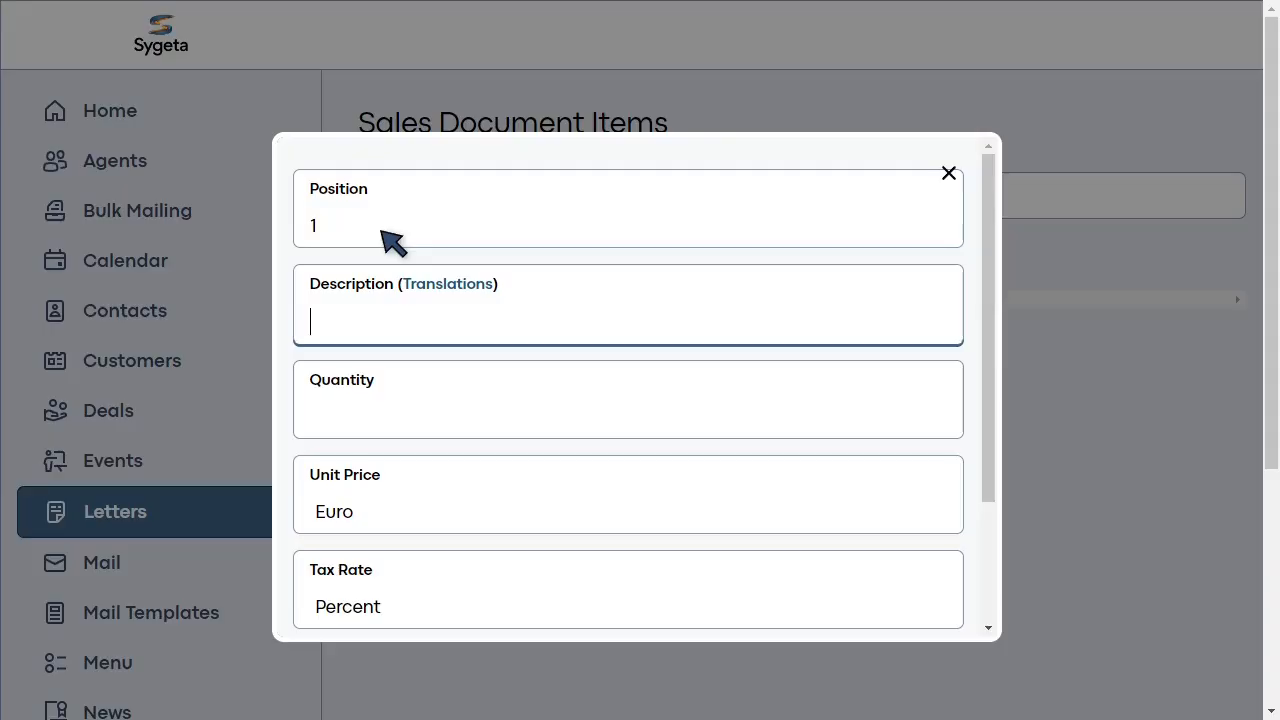
text(USB Flash Drive)
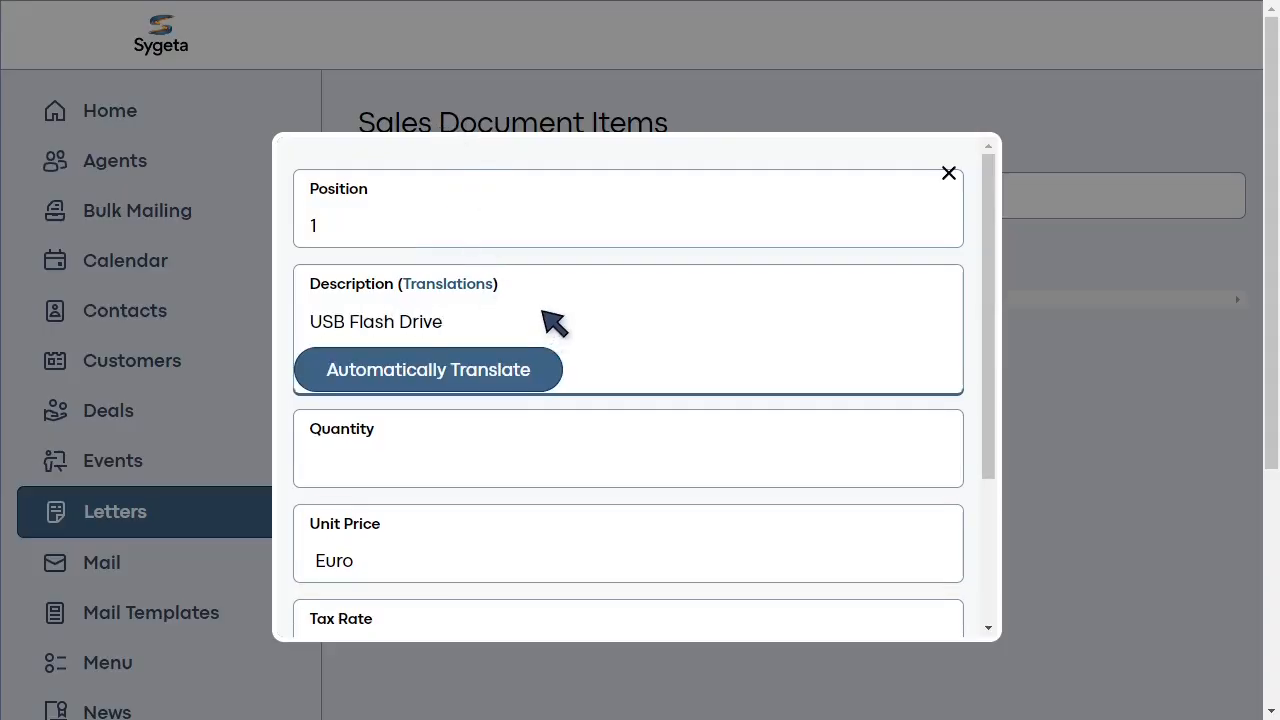
- Automatically translate the USB Flash Drive description and review its translations in all languages
click(424, 376)
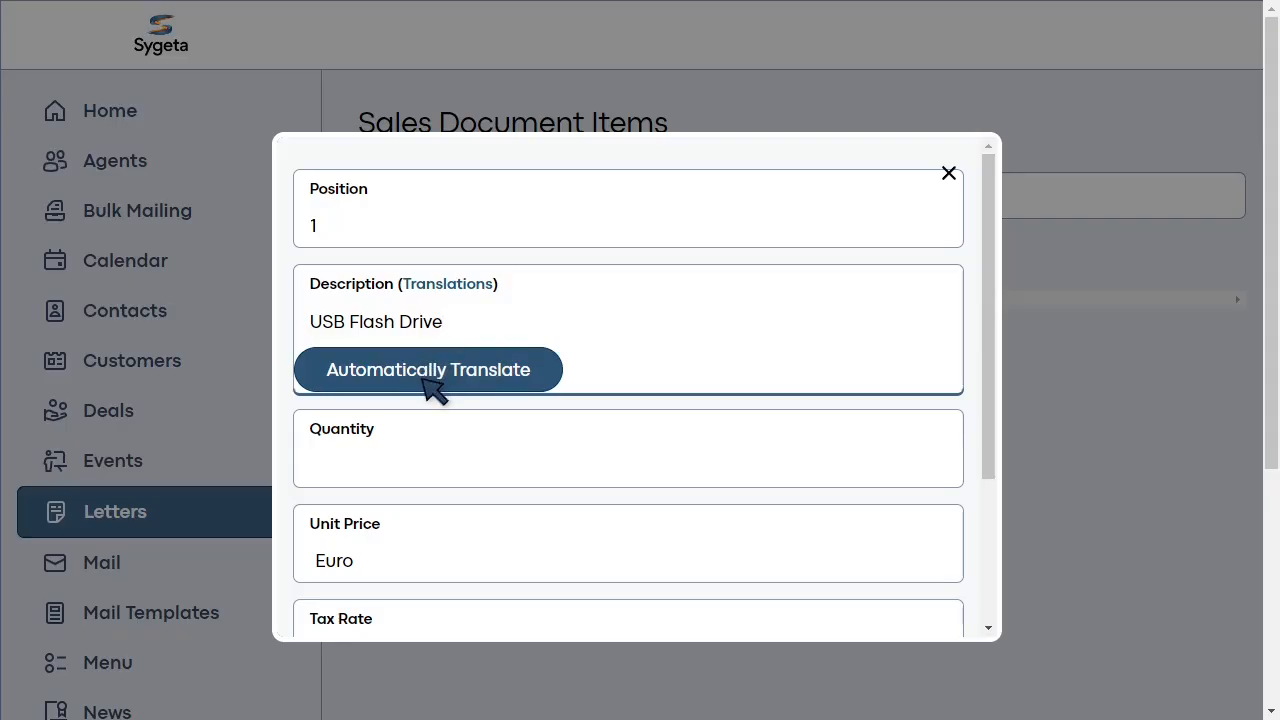
click(449, 285)
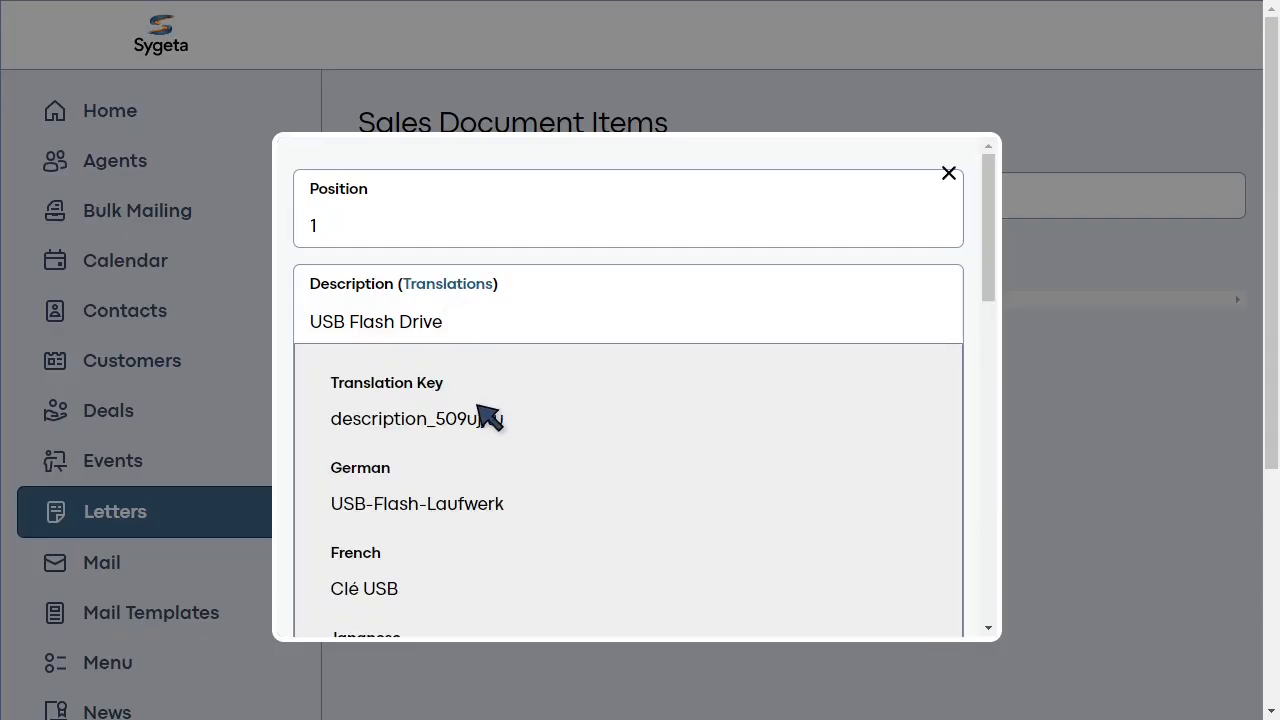
scroll(489, 417, down, 6)
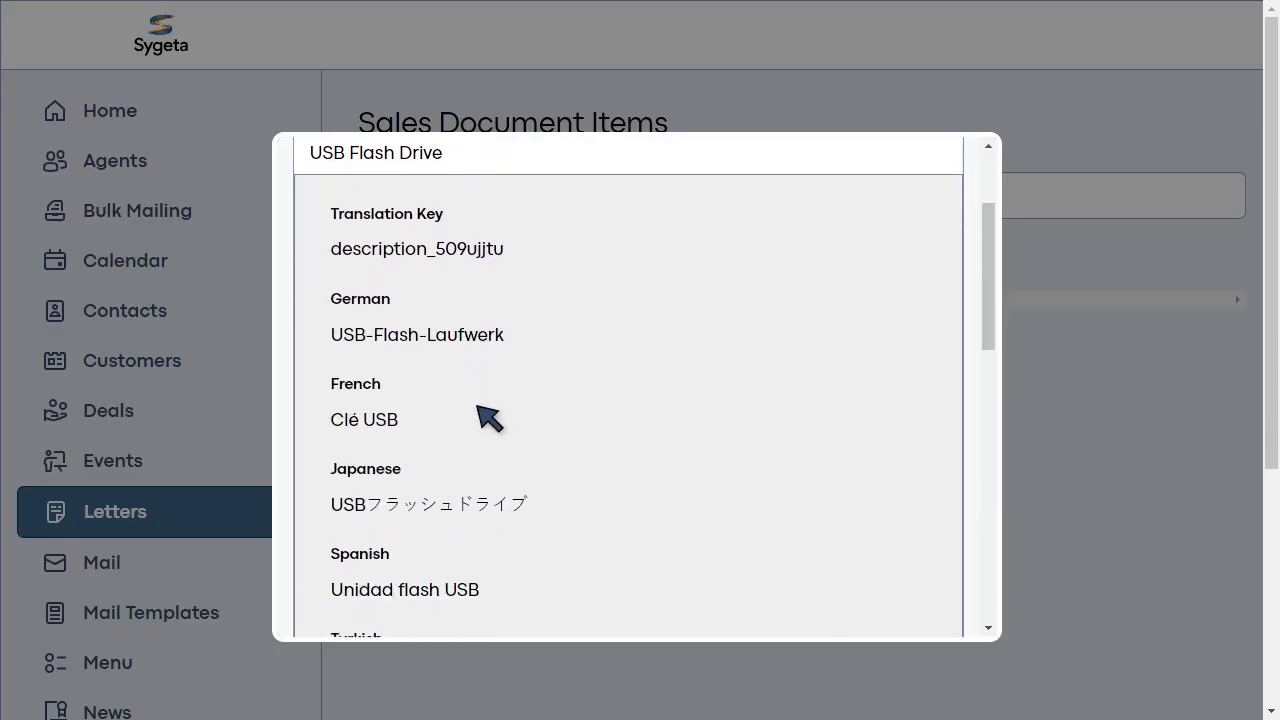
scroll(489, 417, down, 2)
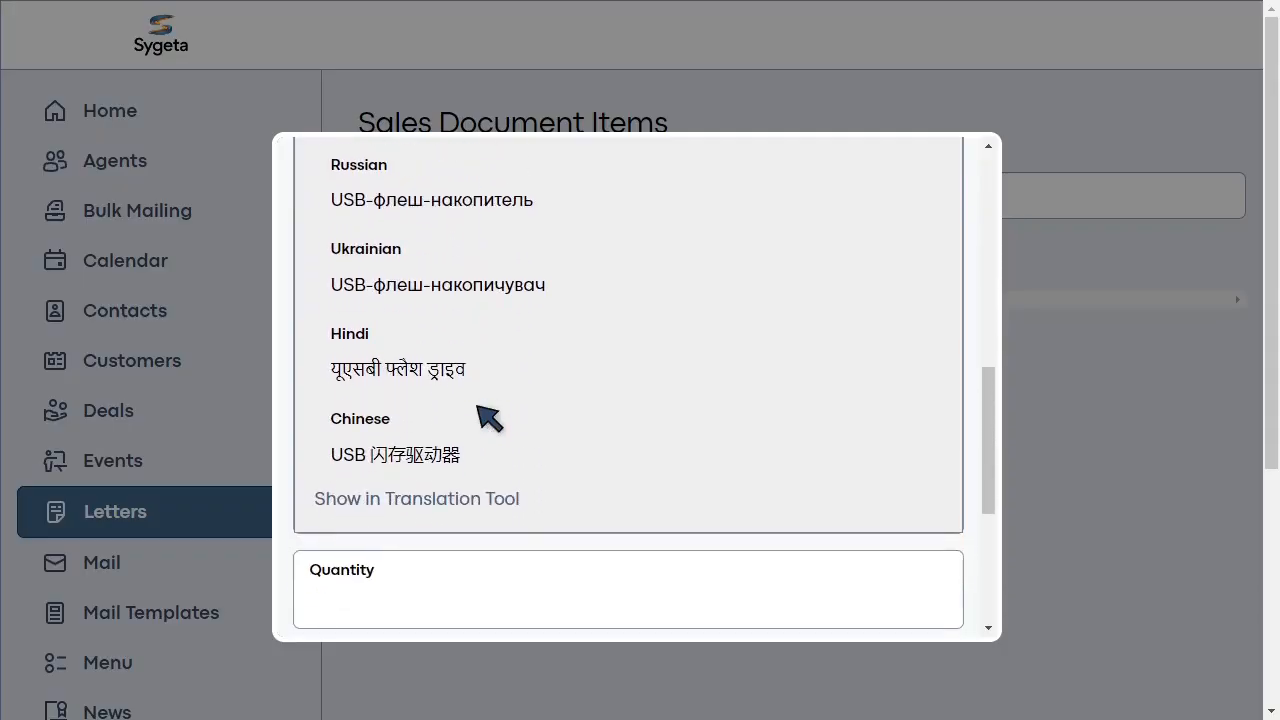
scroll(489, 417, up, 8)
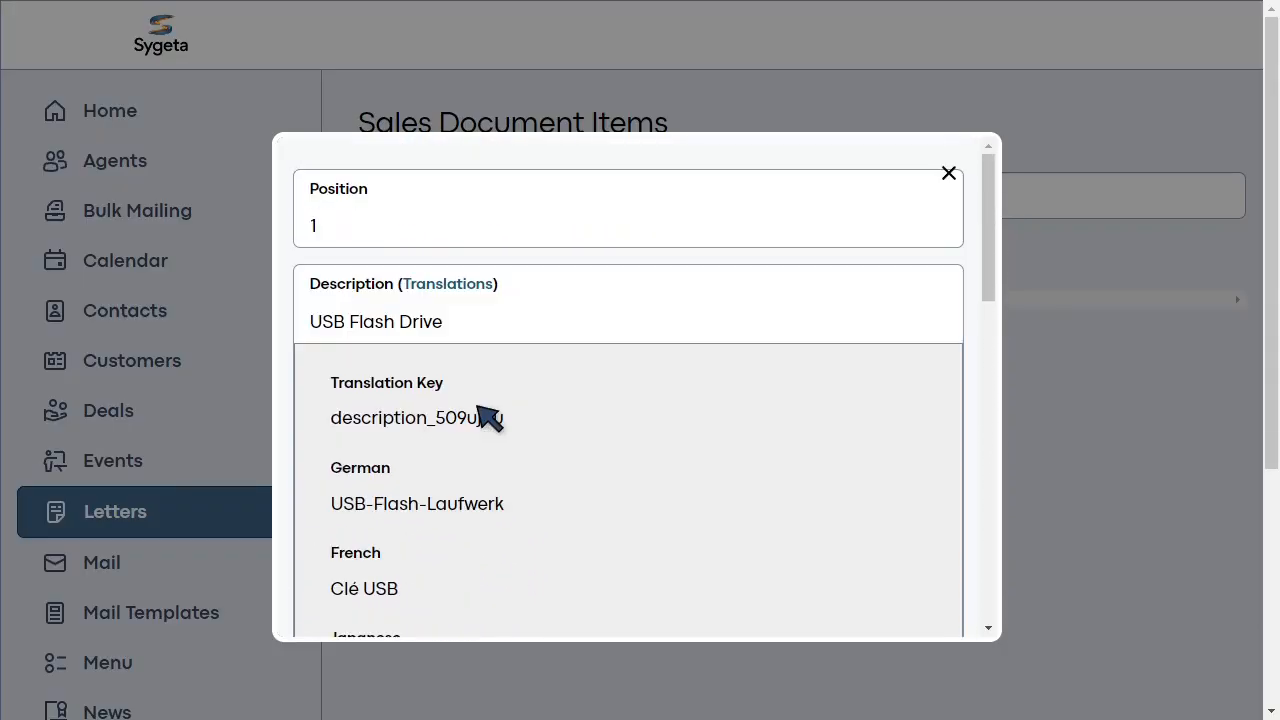
click(474, 286)
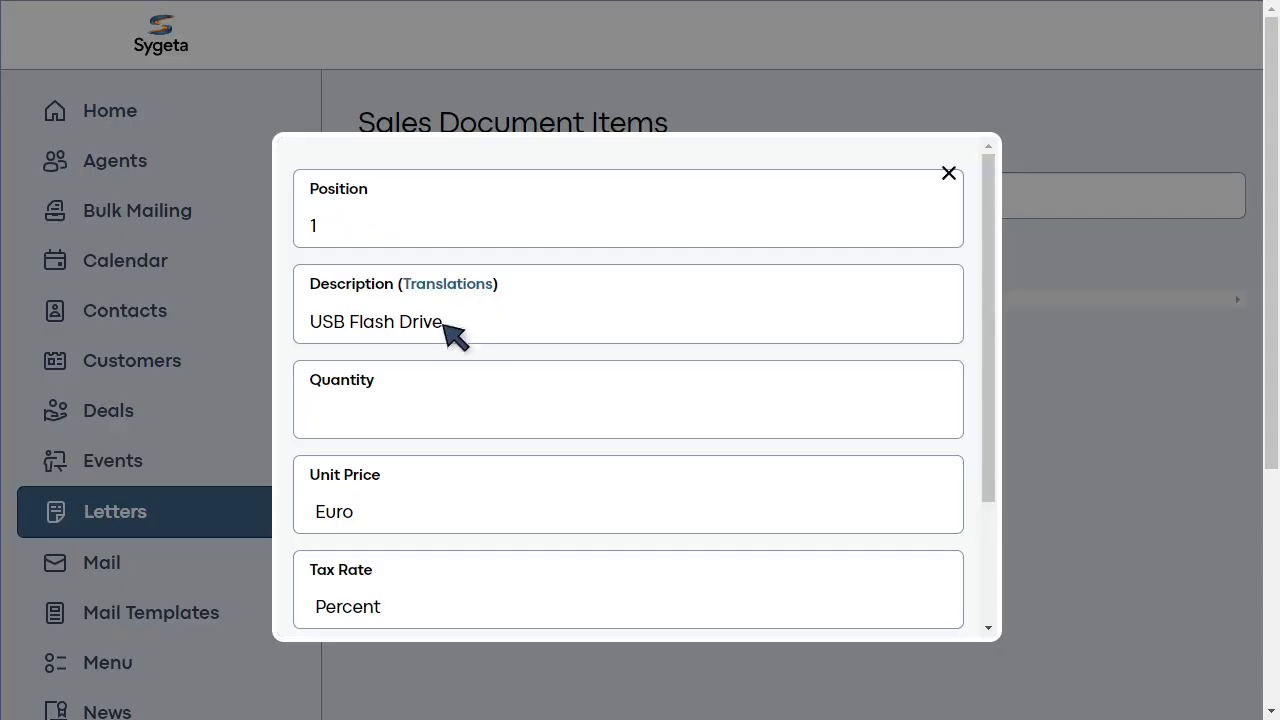
- Set the item's quantity to 1,000, its unit price to 4.25 Euro and its tax rate to 12 percent
click(412, 428)
text(1,000)
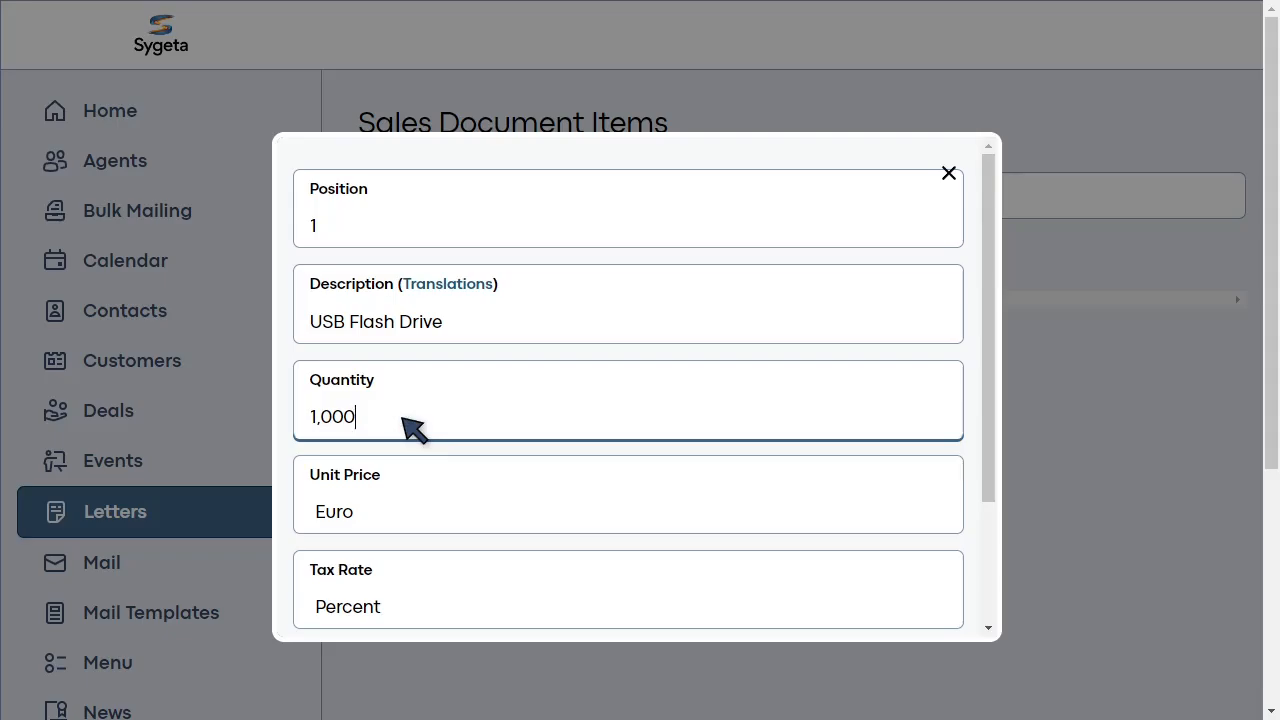
key(Tab)
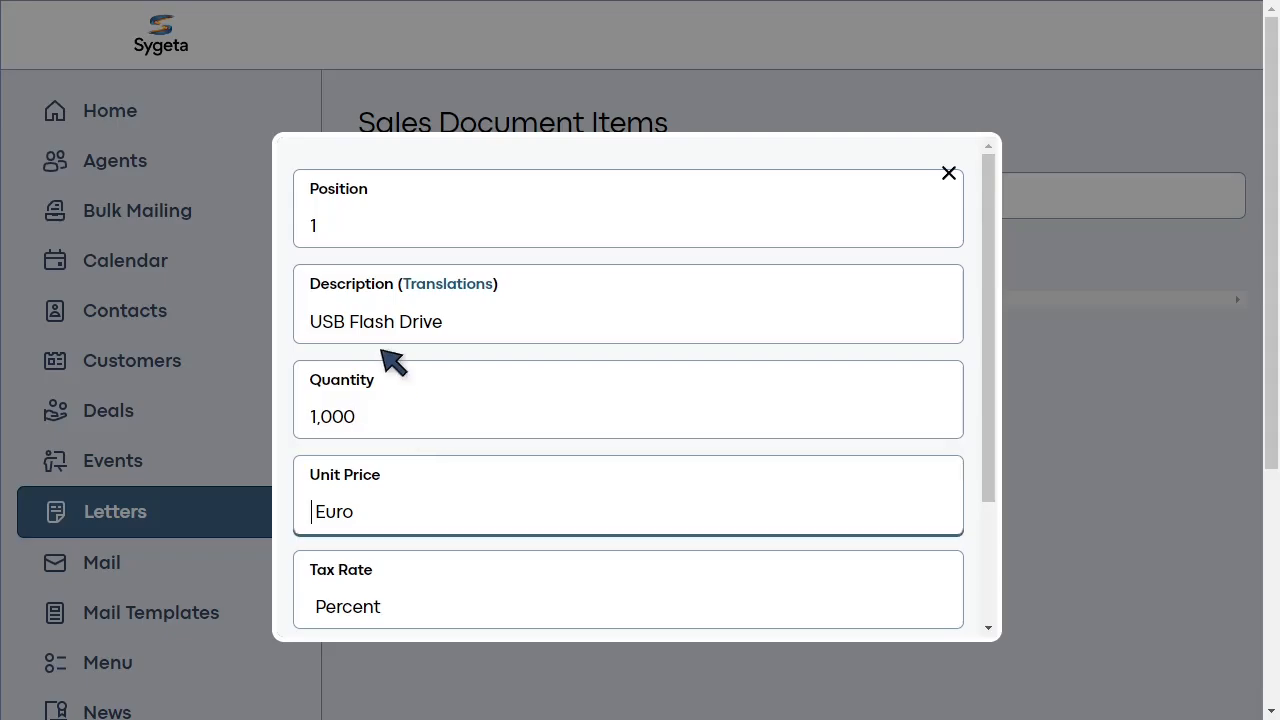
text(4)
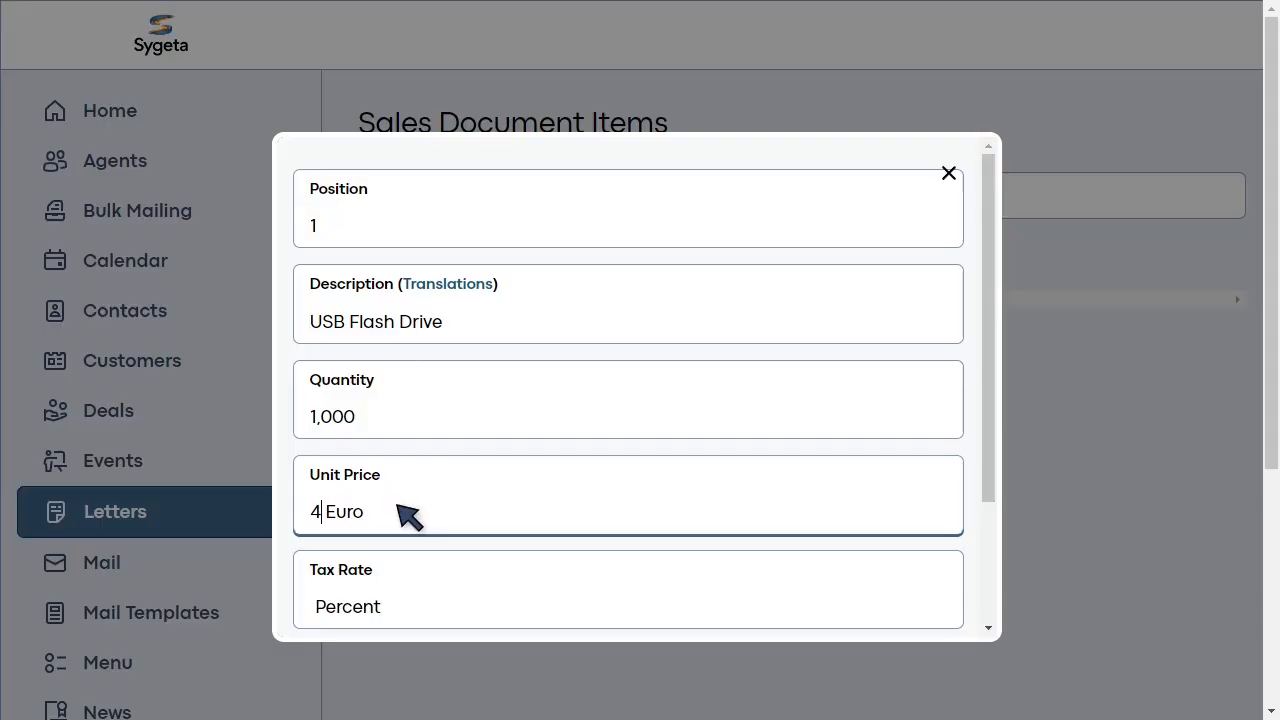
text(.25)
key(Tab)
text(12)
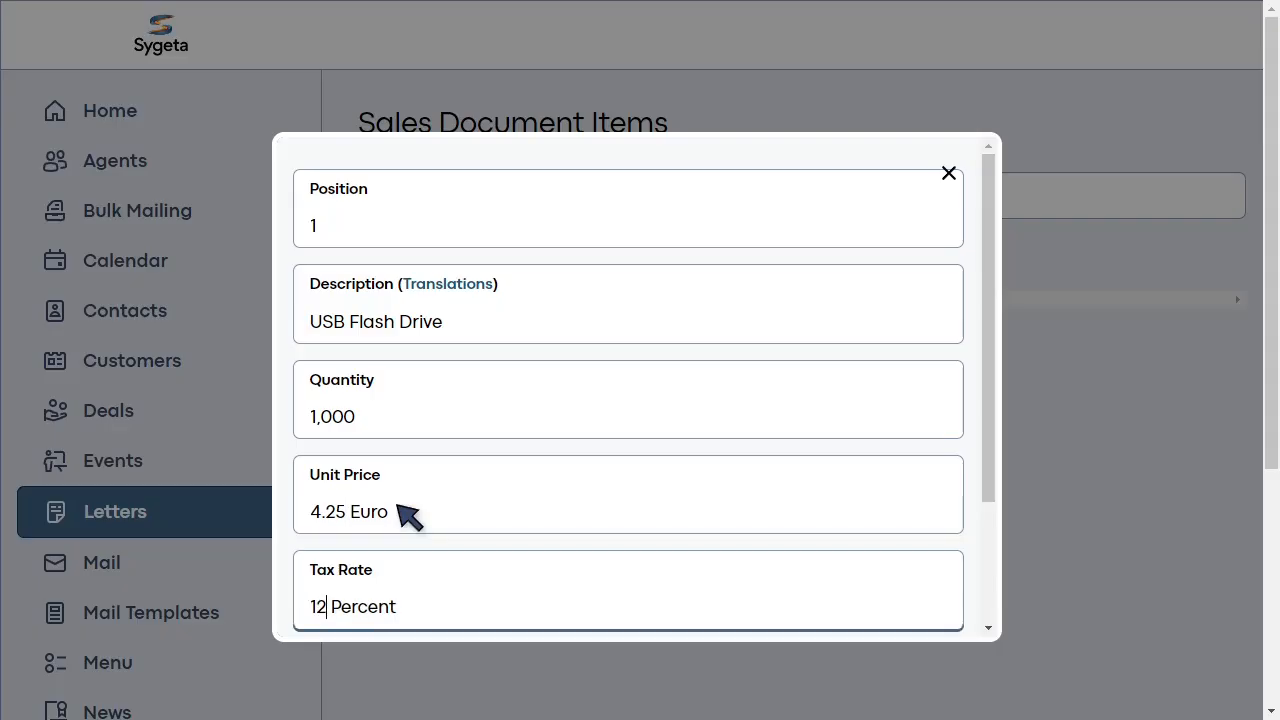
- Enter and automatically translate the detailed description "SanDisk Ultra 32GB USB 3.0", and save the item
drag(988, 332, 988, 442)
click(400, 548)
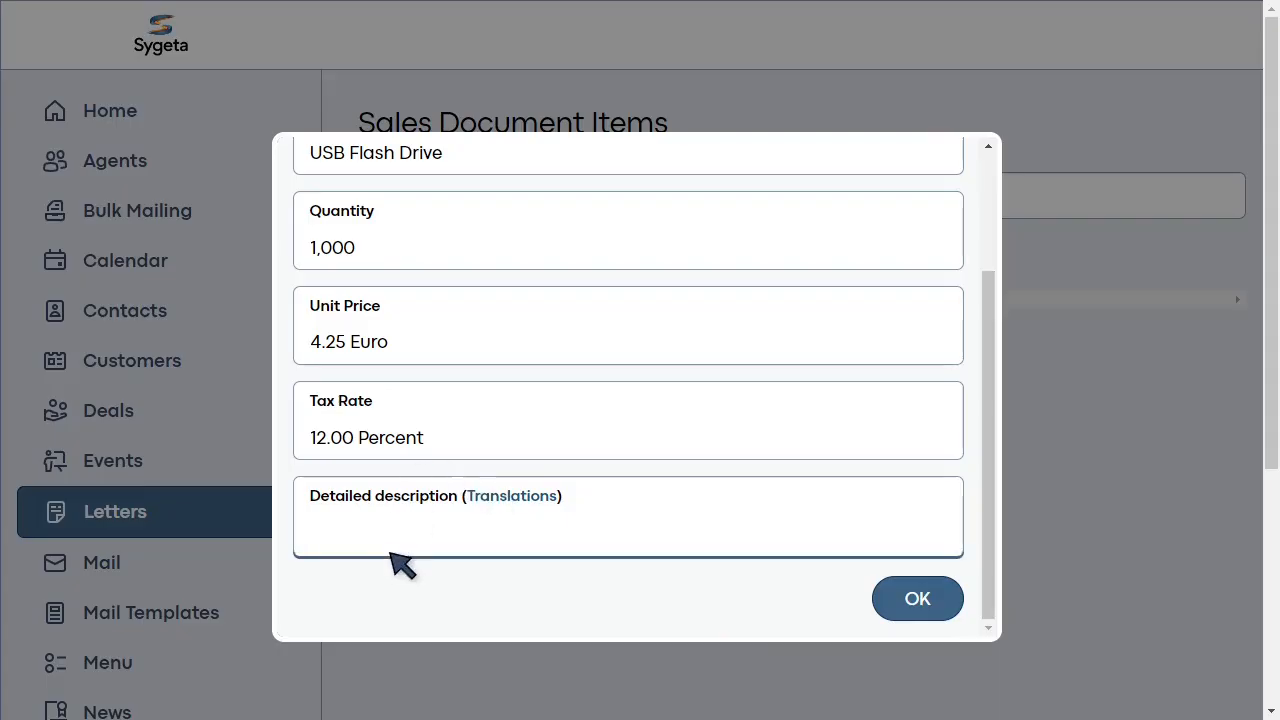
text(SanDisk Ultra )
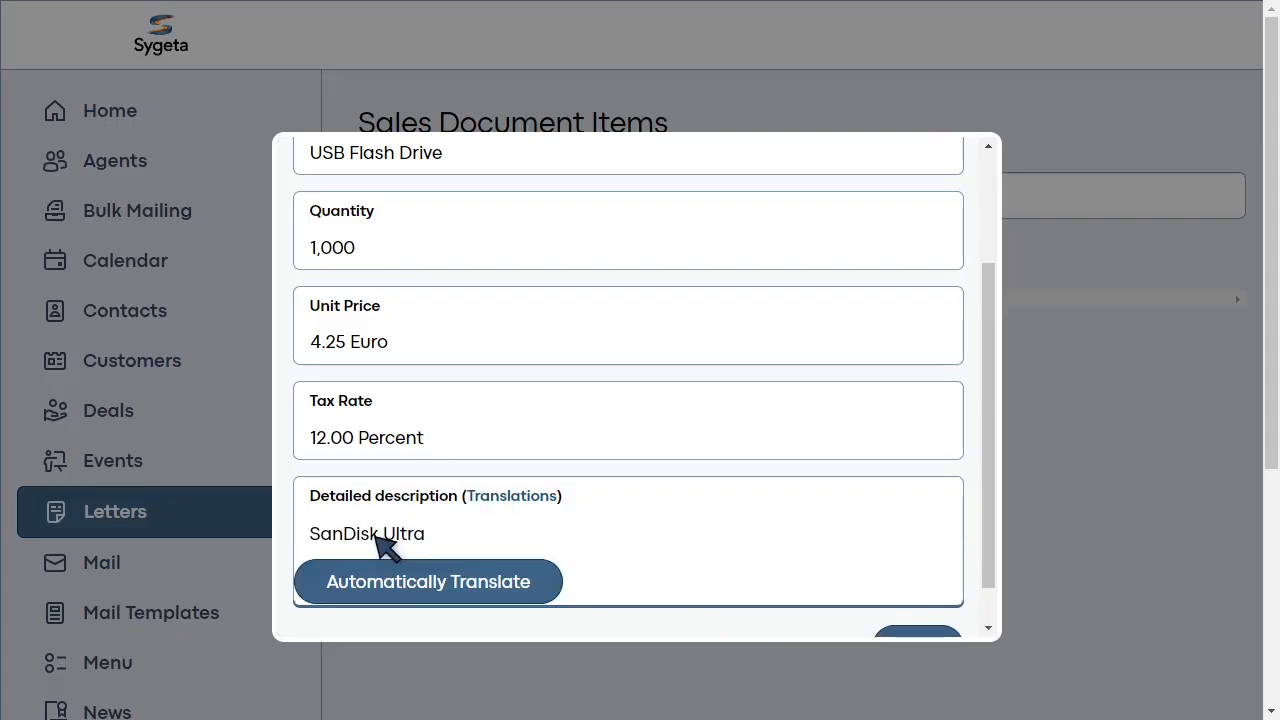
text(32GB USB 3.0)
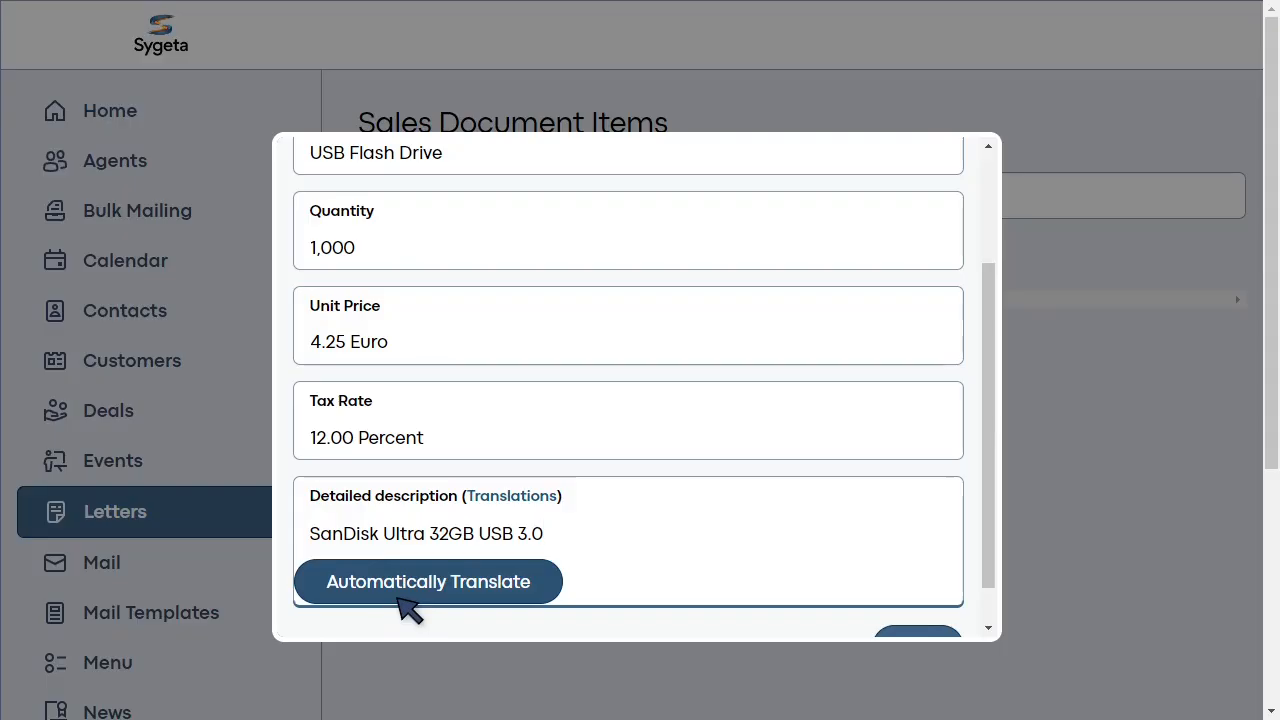
click(409, 626)
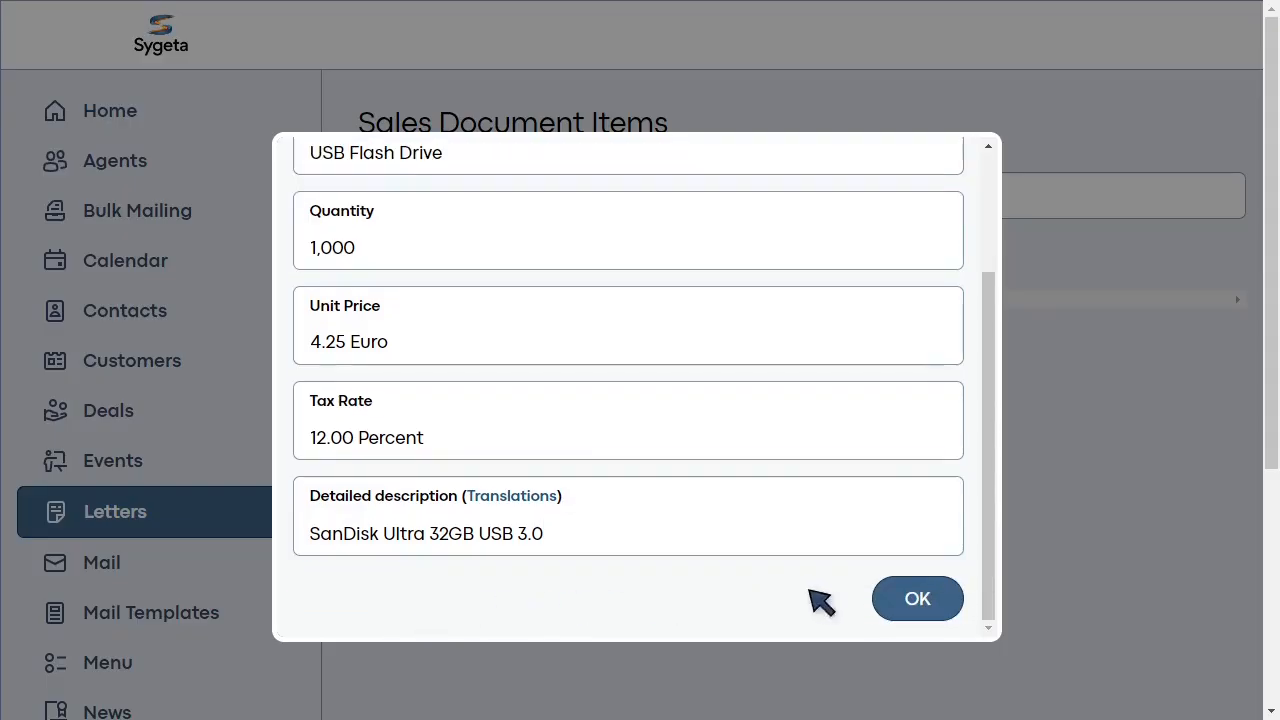
click(944, 603)
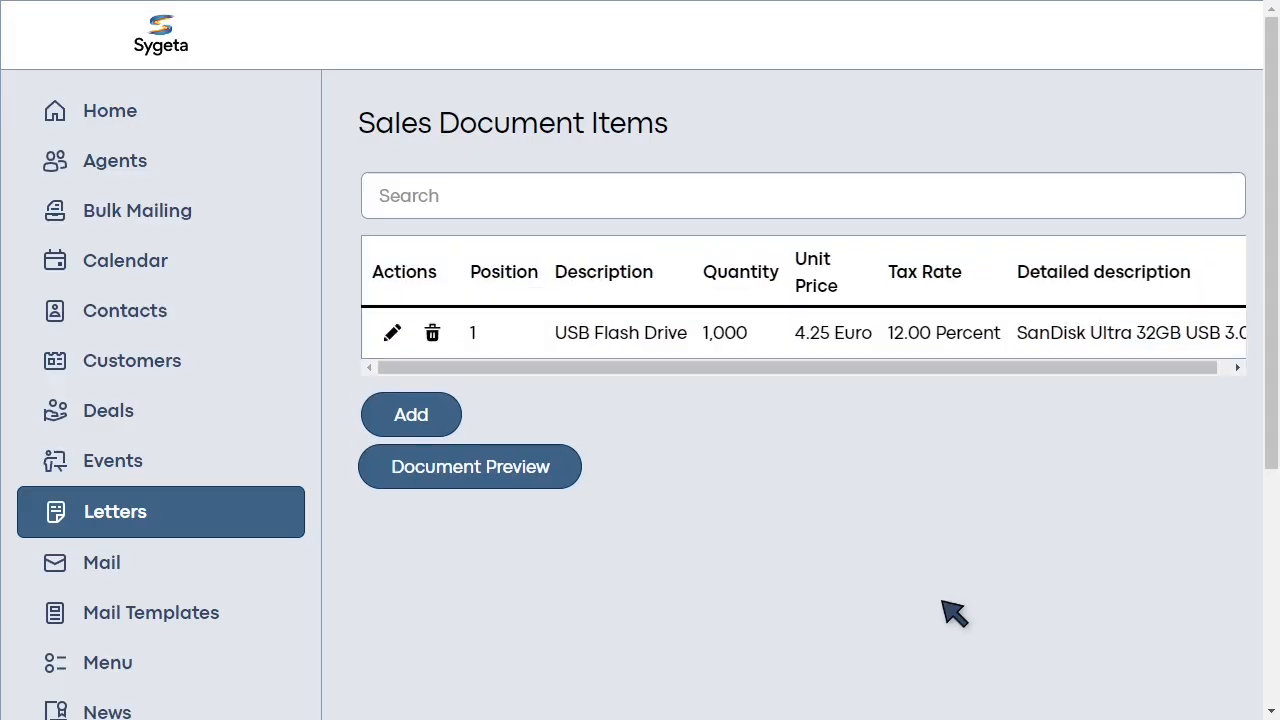
- Start a second sales document item at position 2 with the description "HDMI Cable"
click(420, 422)
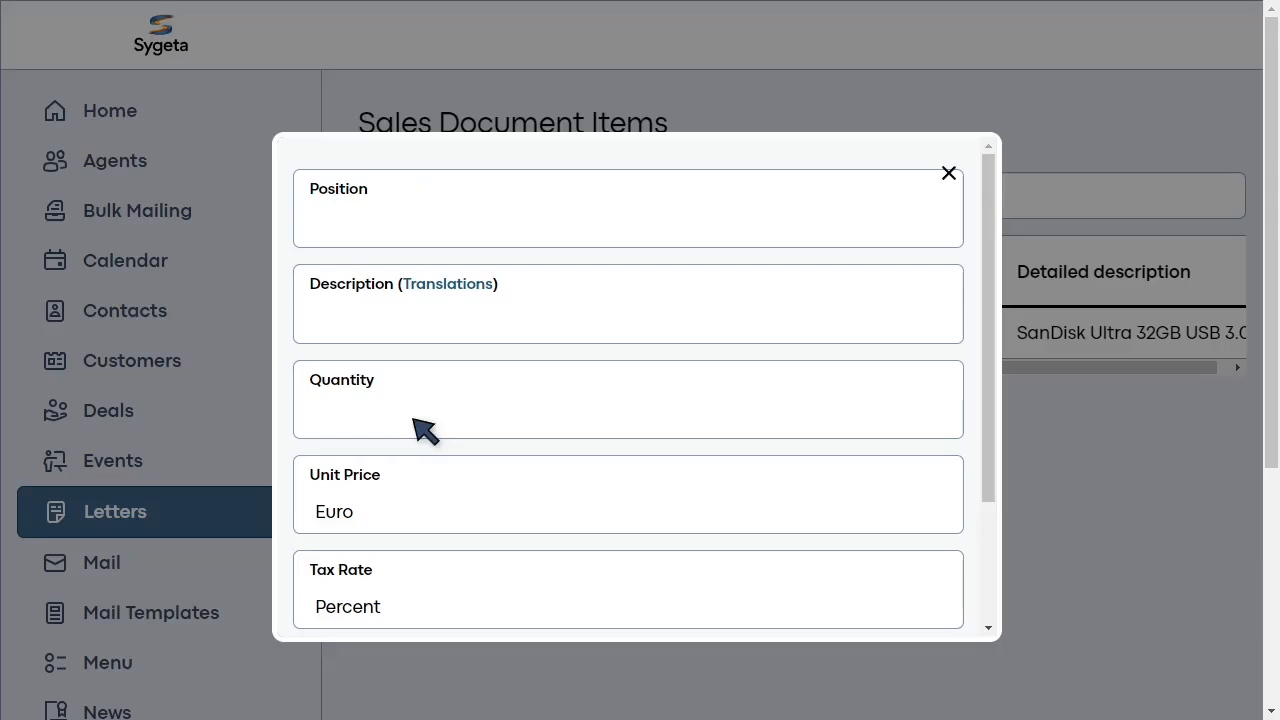
click(362, 228)
text(2)
key(Tab)
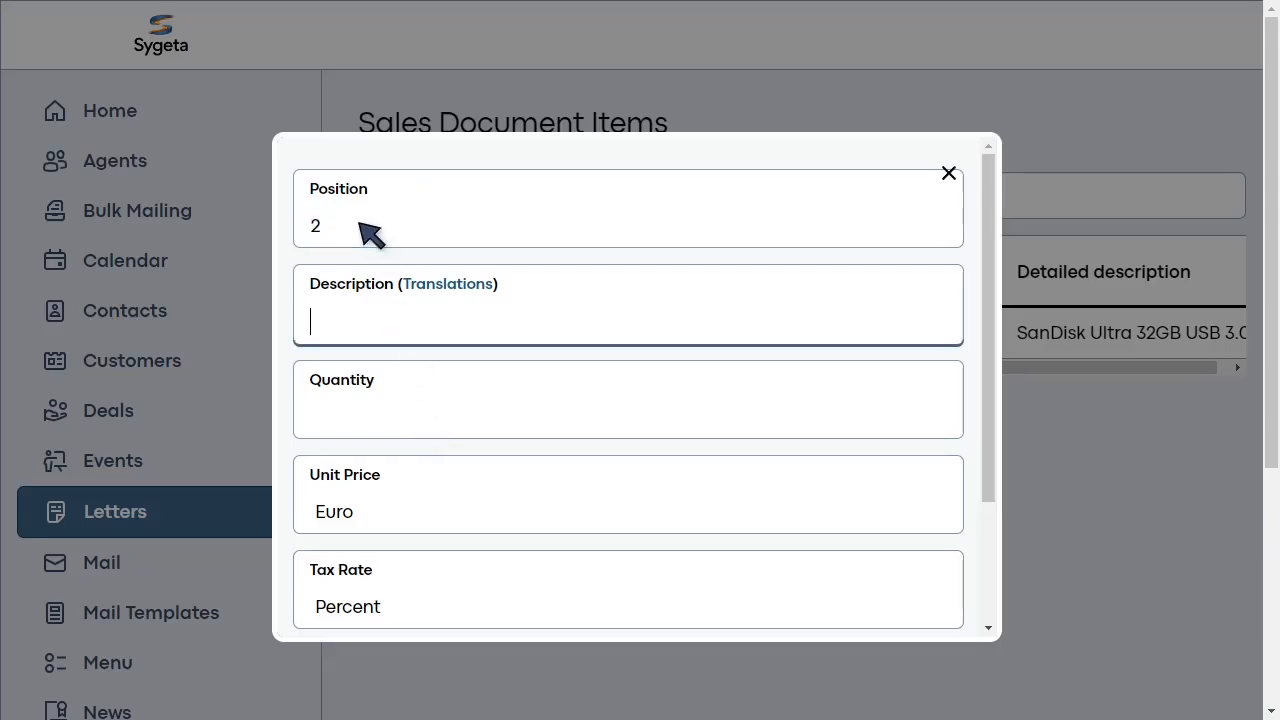
text(HDMI Cable)
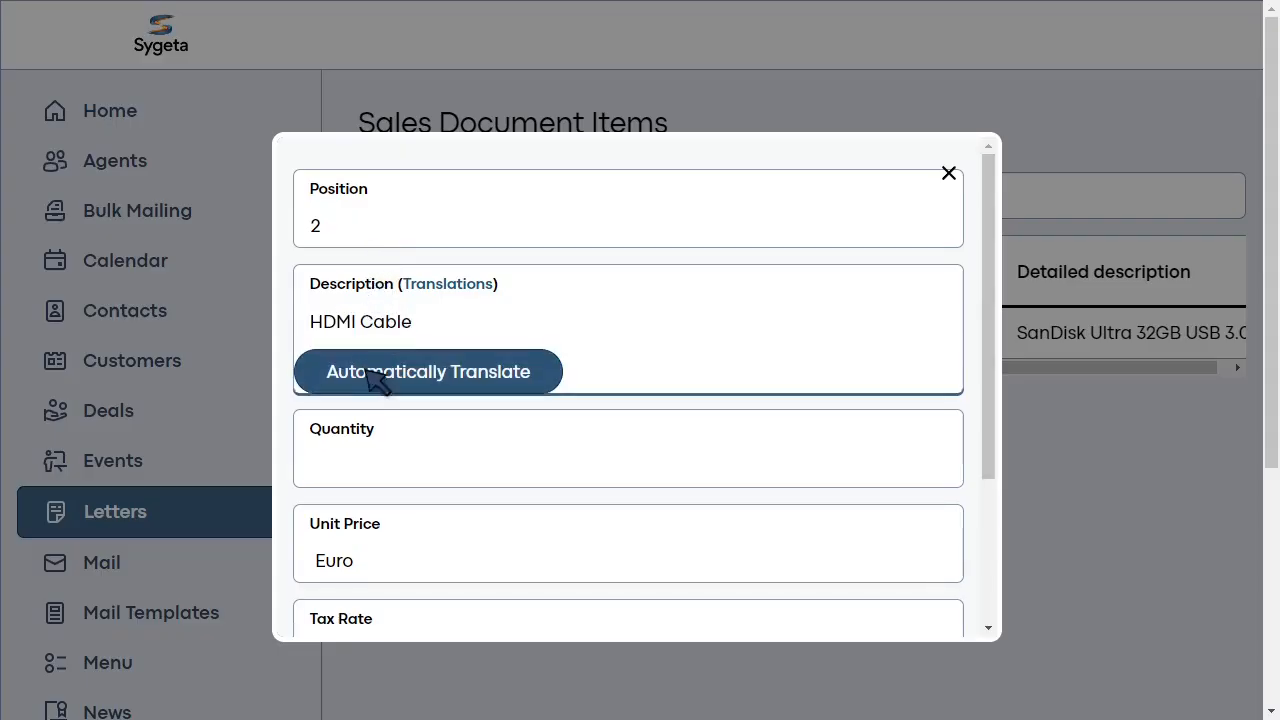
- Set the HDMI Cable item's quantity to 500, its unit price to 8.99 Euro and its tax rate to 12 percent
click(358, 467)
text(500)
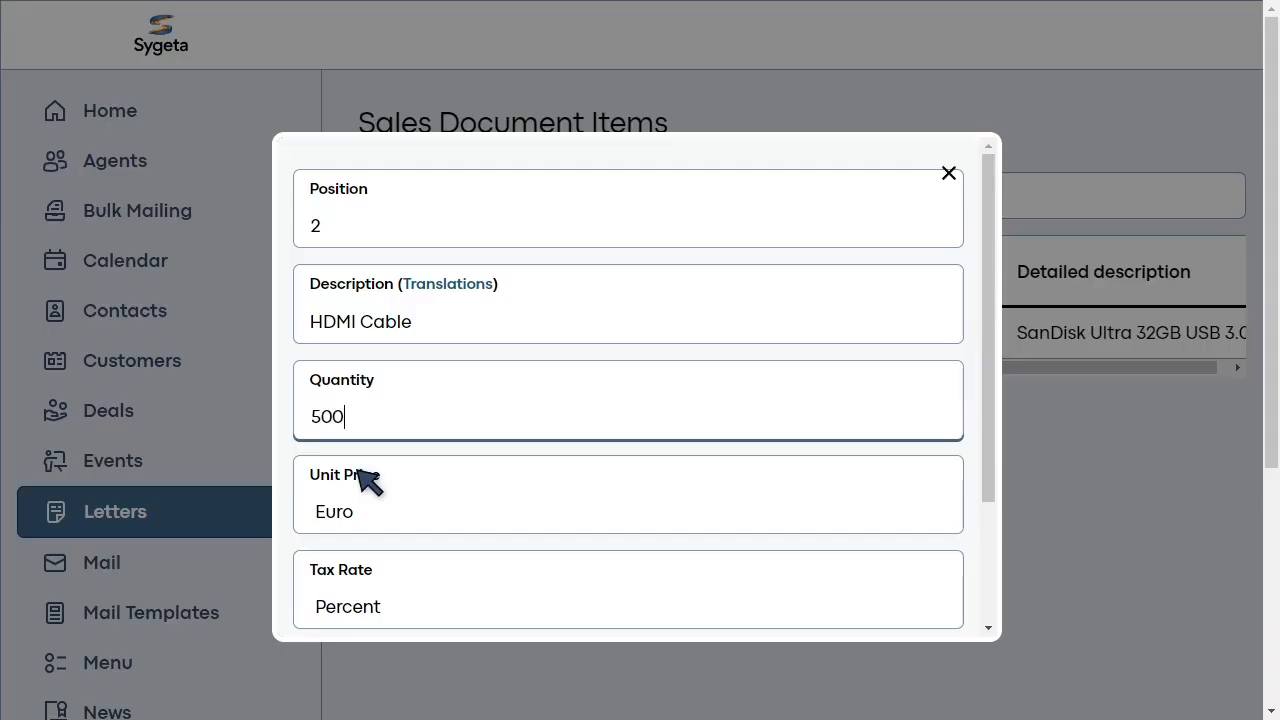
click(368, 482)
text(8.99)
key(Tab)
text(12)
scroll(368, 482, down, 2)
click(357, 468)
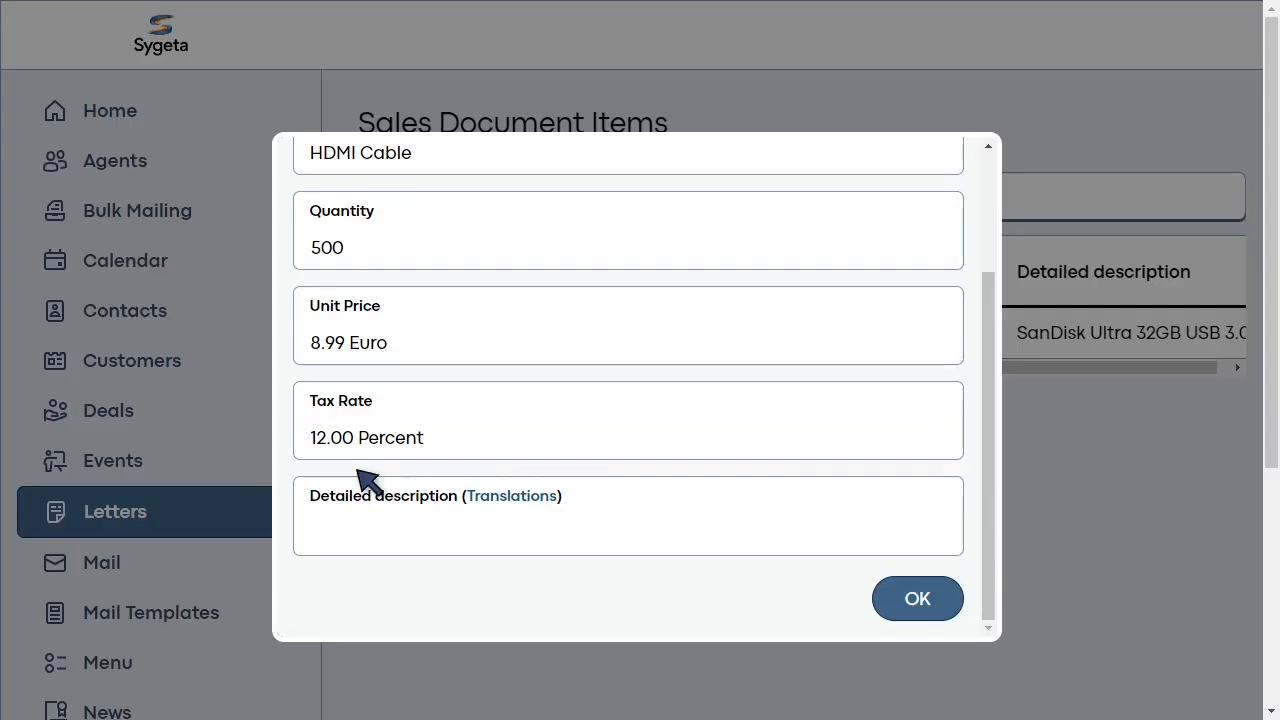
- Enter the detailed description "AmazonBasics 6ft High Speed" for the HDMI Cable and save the item
click(358, 528)
text(A)
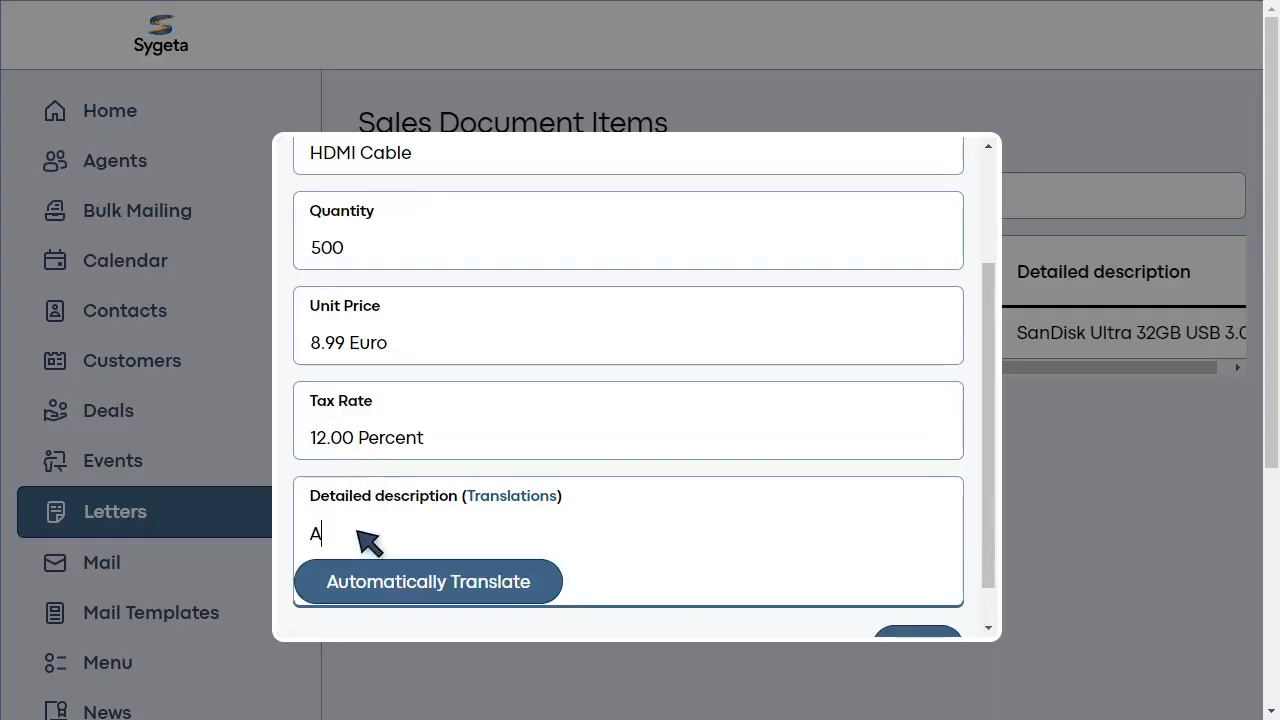
text(mazonBasics 6ft Hi)
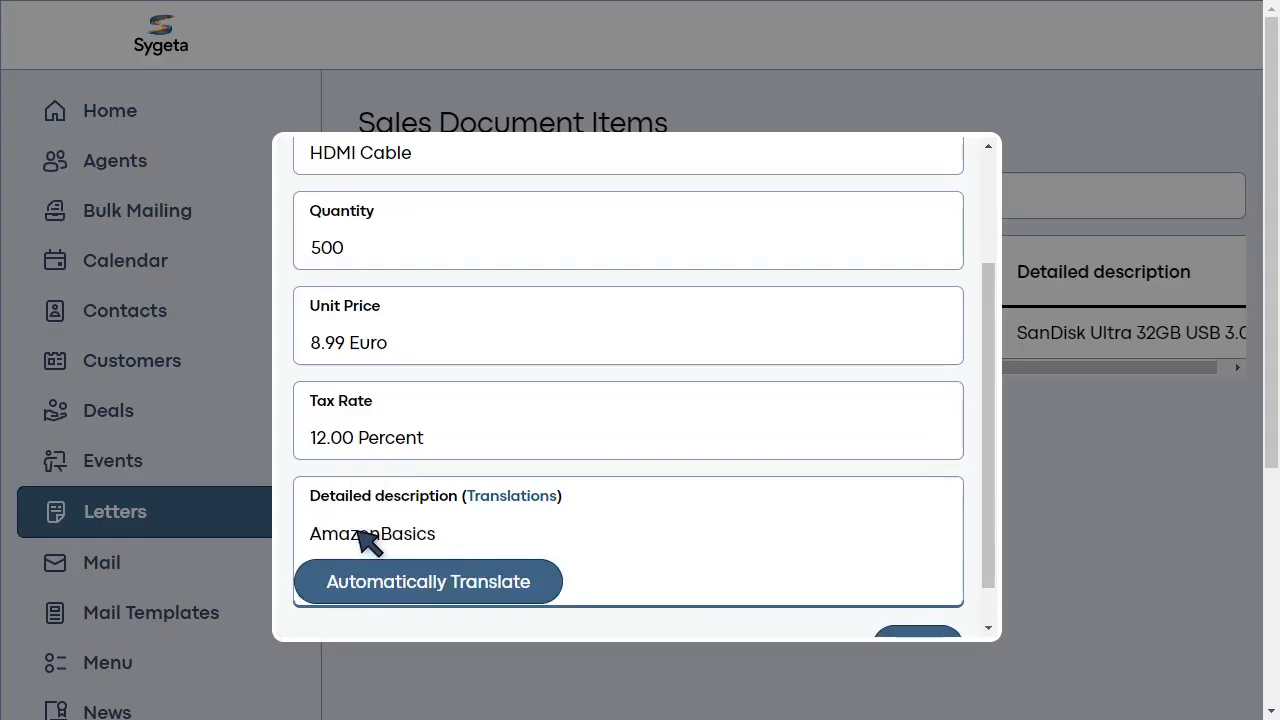
key(BackSpace)
key(BackSpace)
key(BackSpace)
text(peed)
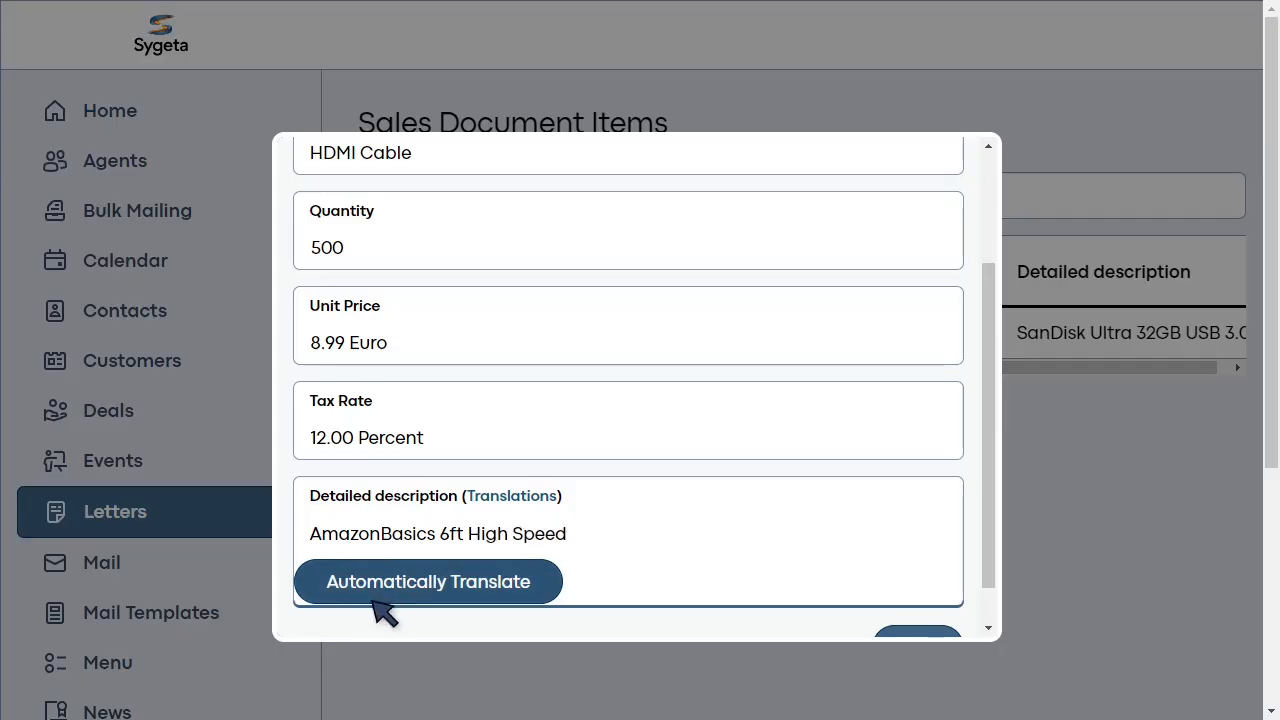
scroll(375, 607, down, 1)
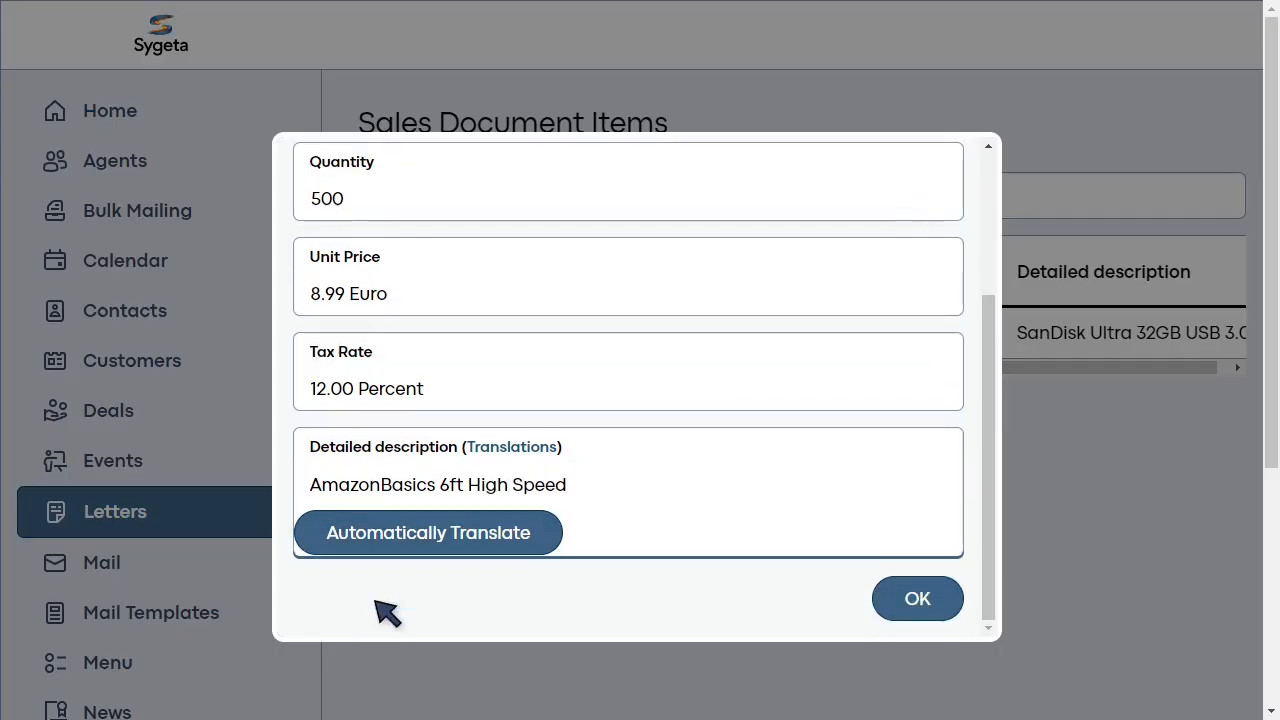
click(917, 600)
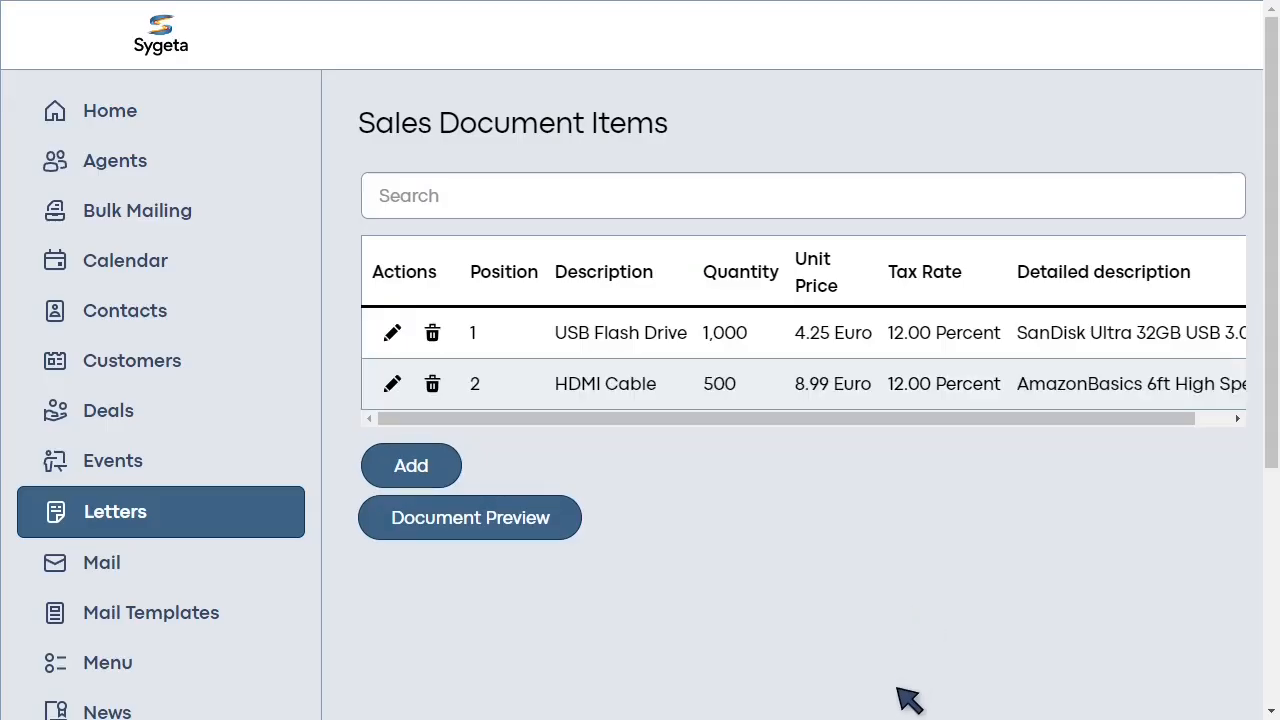
- Open the document's print preview, refresh it and review the whole invoice down to the footer
click(566, 520)
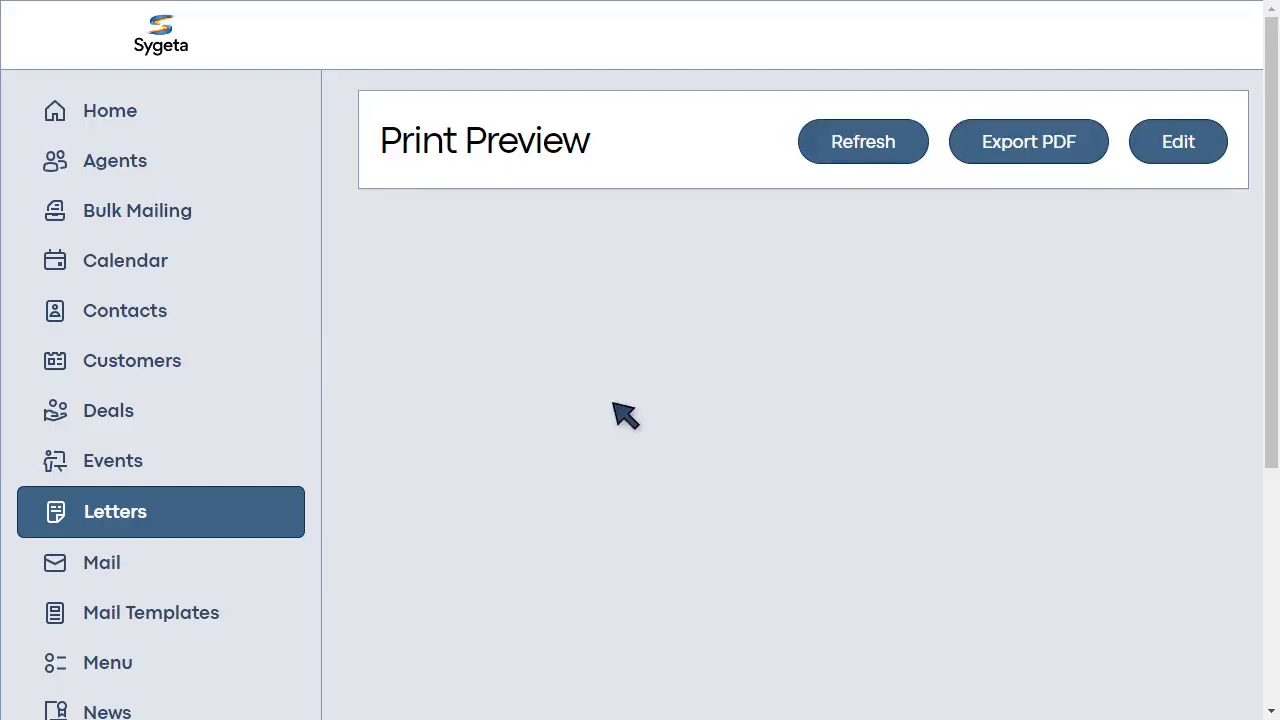
click(844, 150)
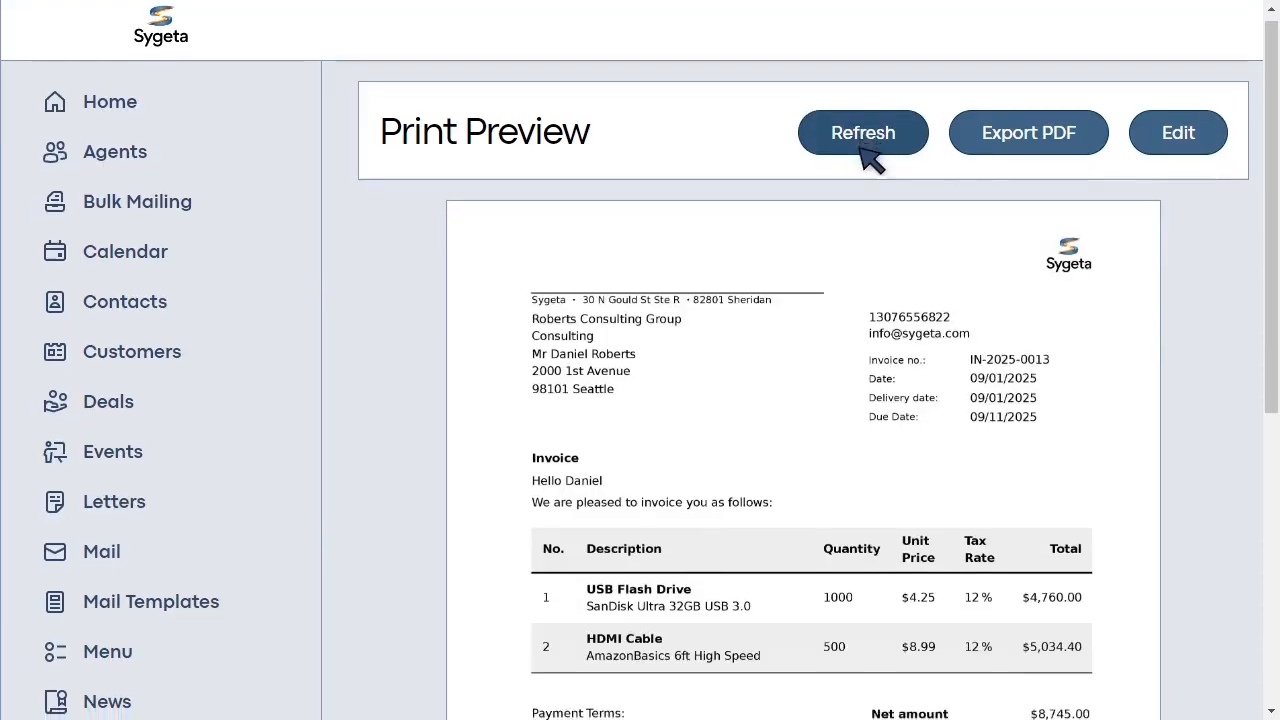
scroll(860, 153, down, 5)
scroll(870, 158, down, 1)
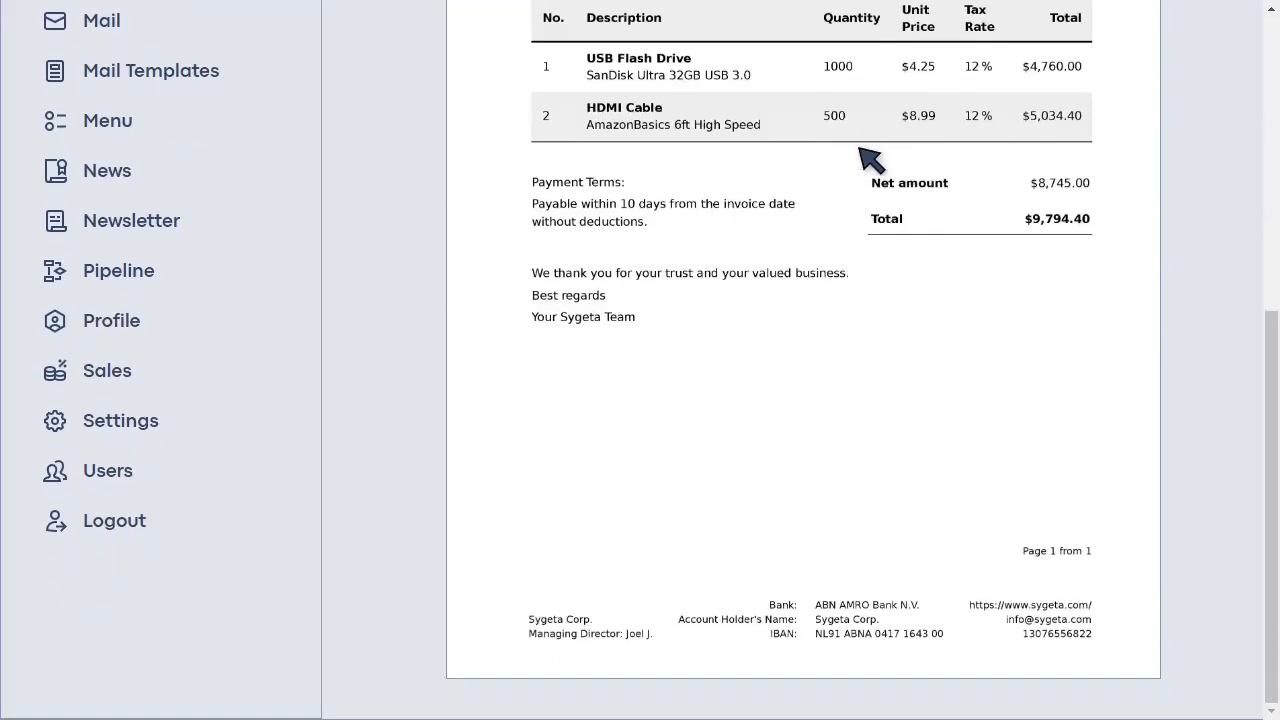
scroll(868, 158, up, 6)
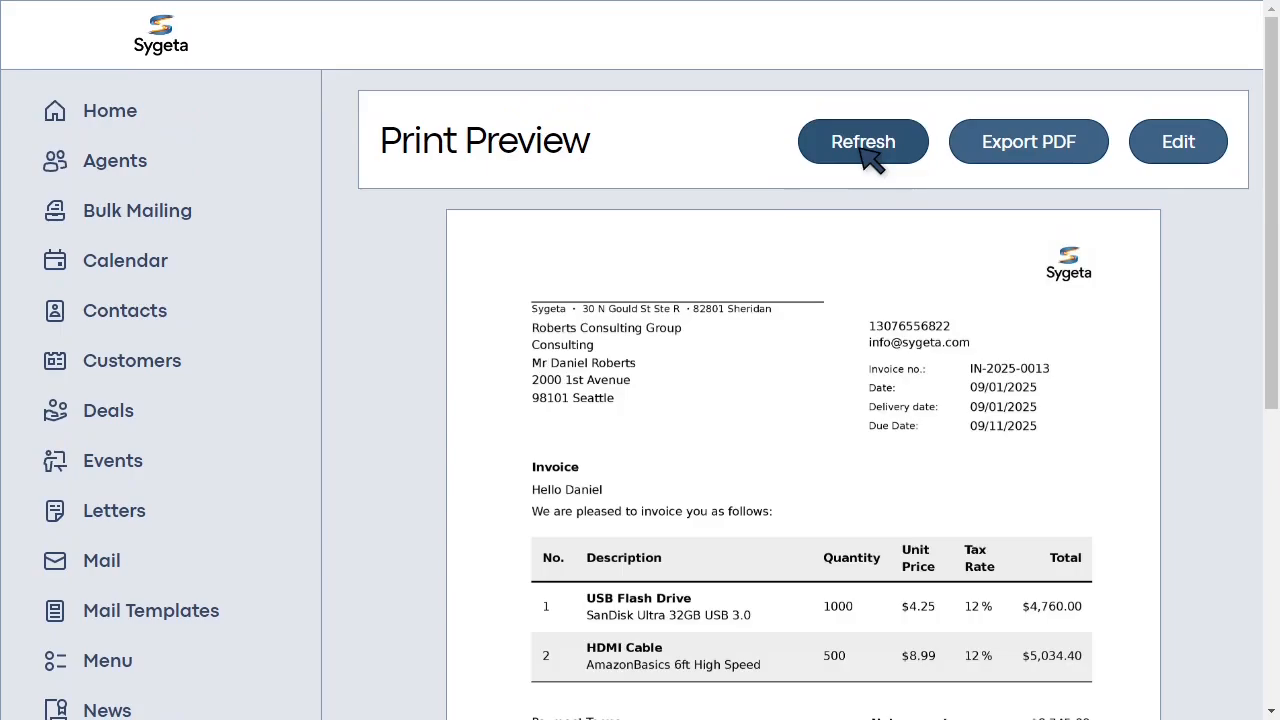
- Export the invoice as a PDF and check the exported page from the header to the footer
click(1041, 141)
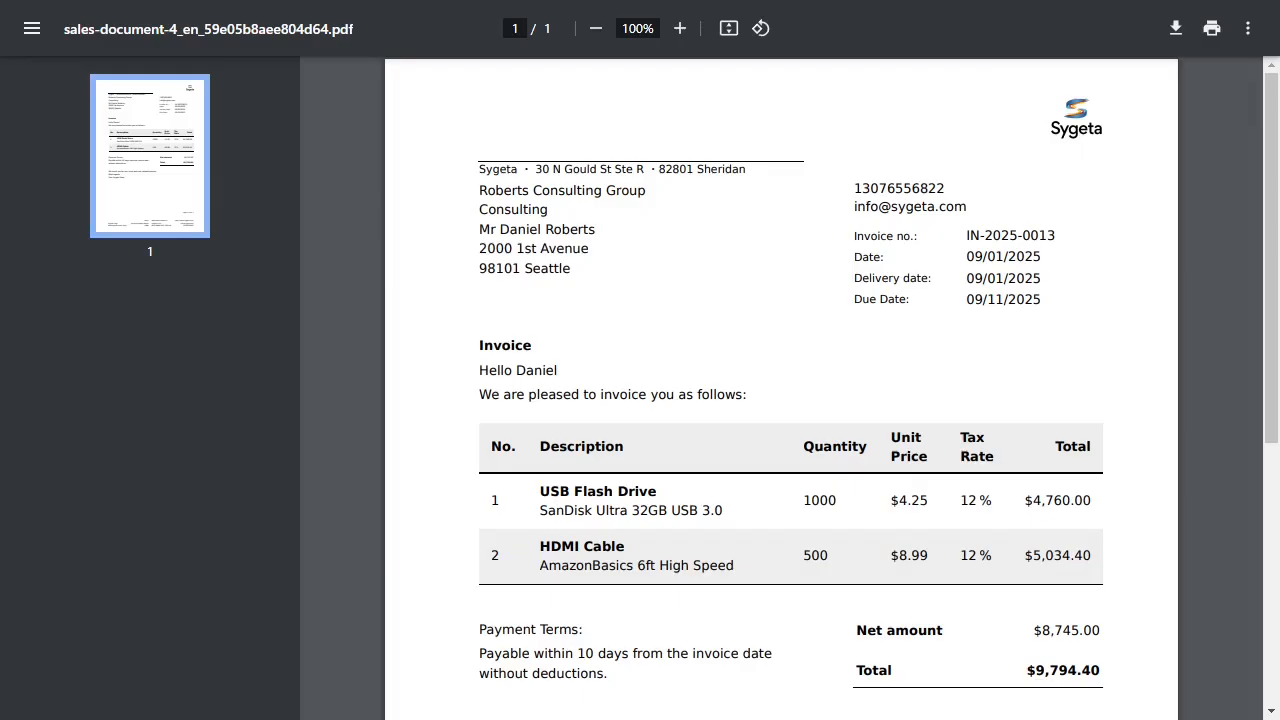
scroll(780, 385, down, 5)
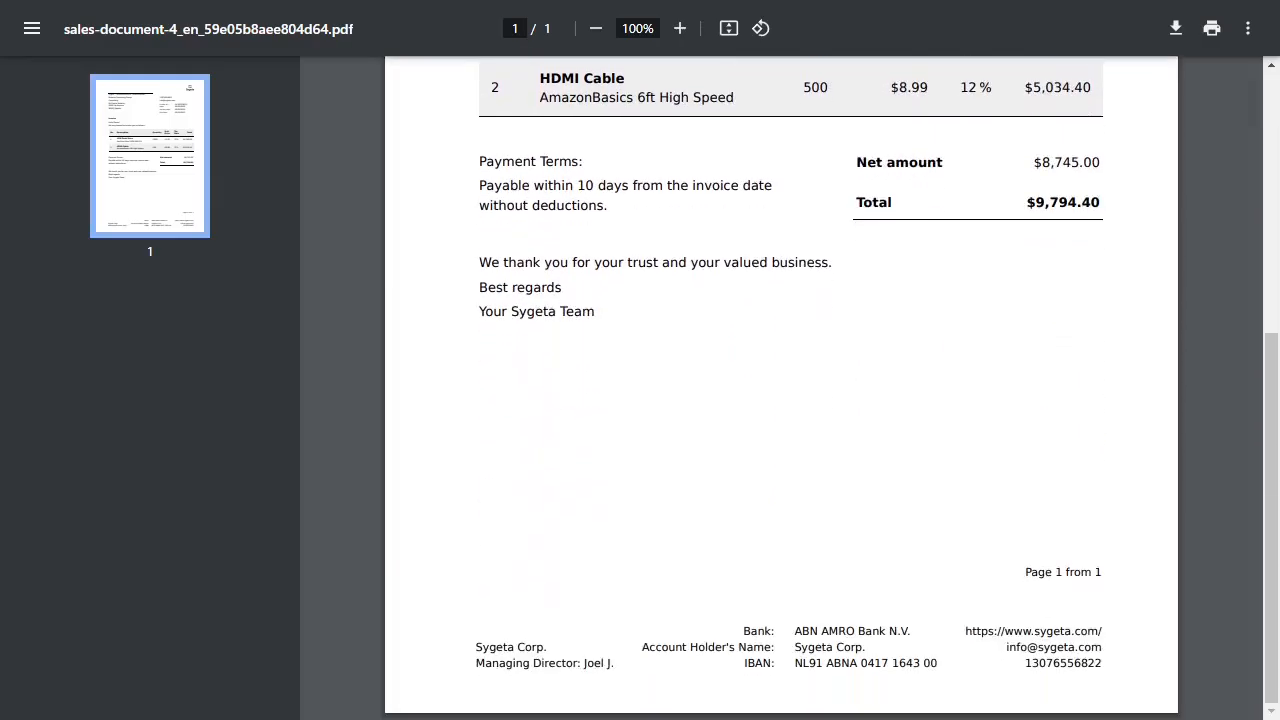
scroll(780, 388, up, 5)
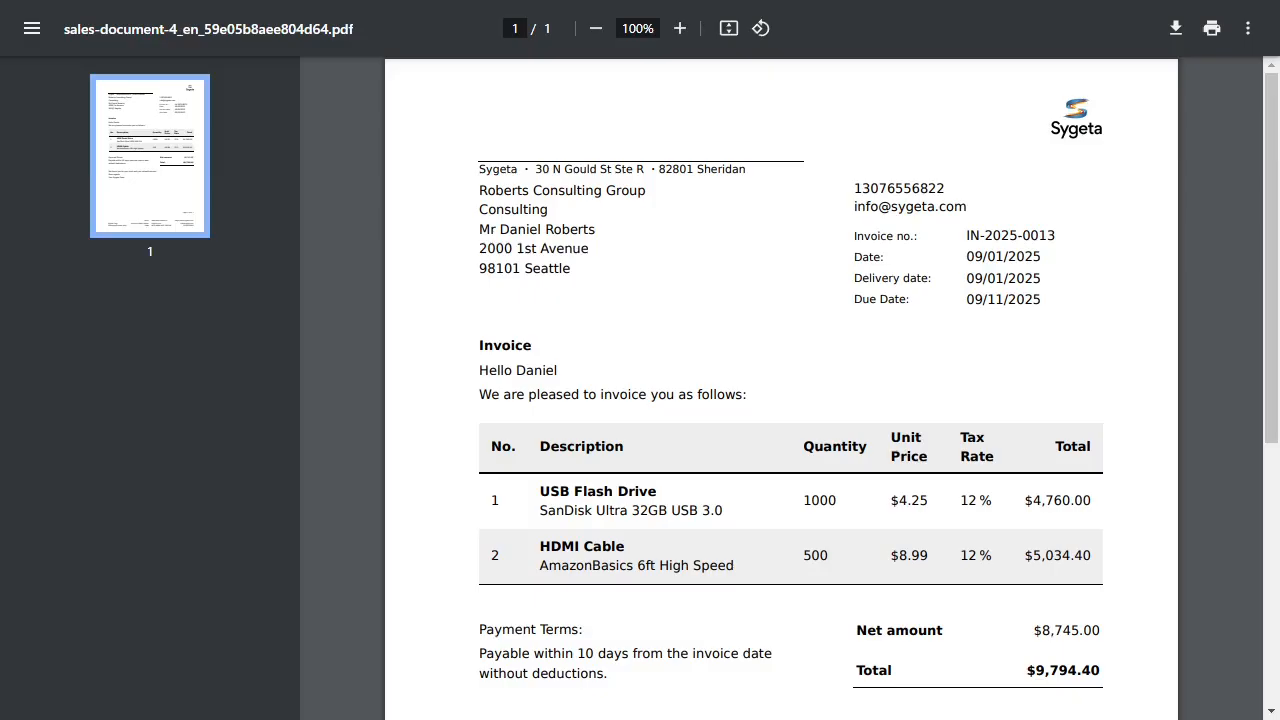
scroll(780, 388, down, 1)
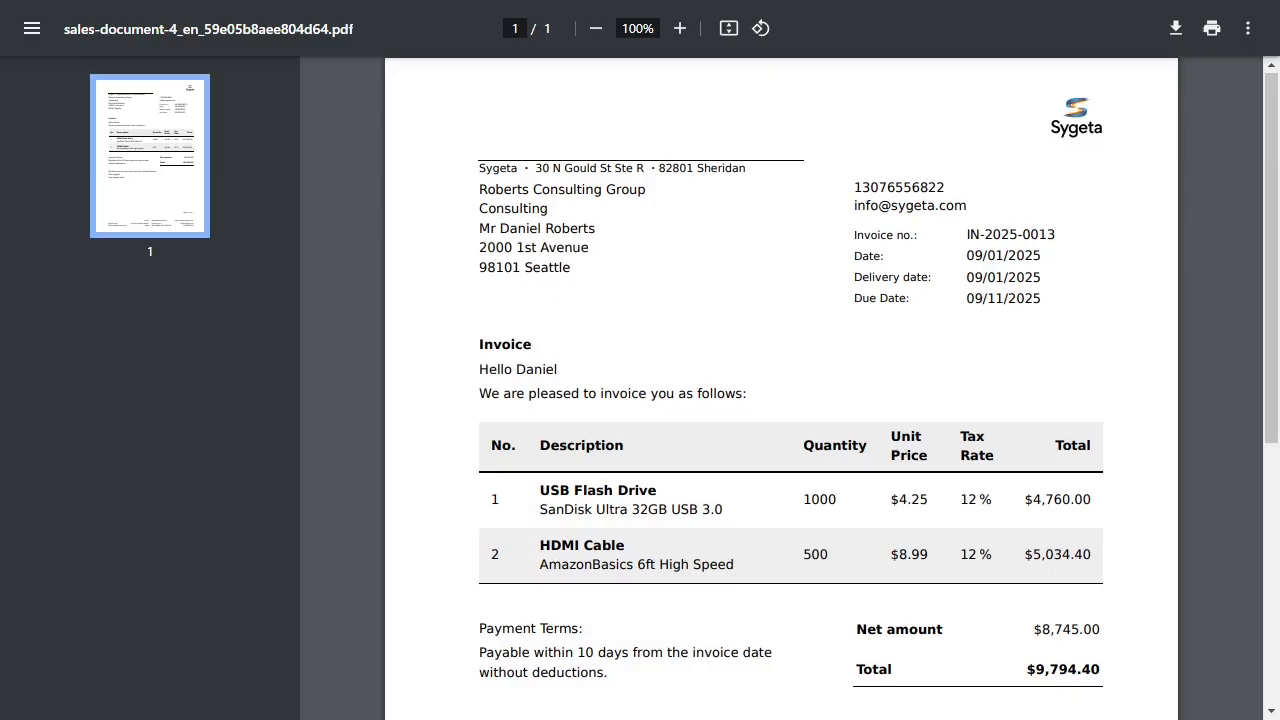
scroll(780, 388, down, 4)
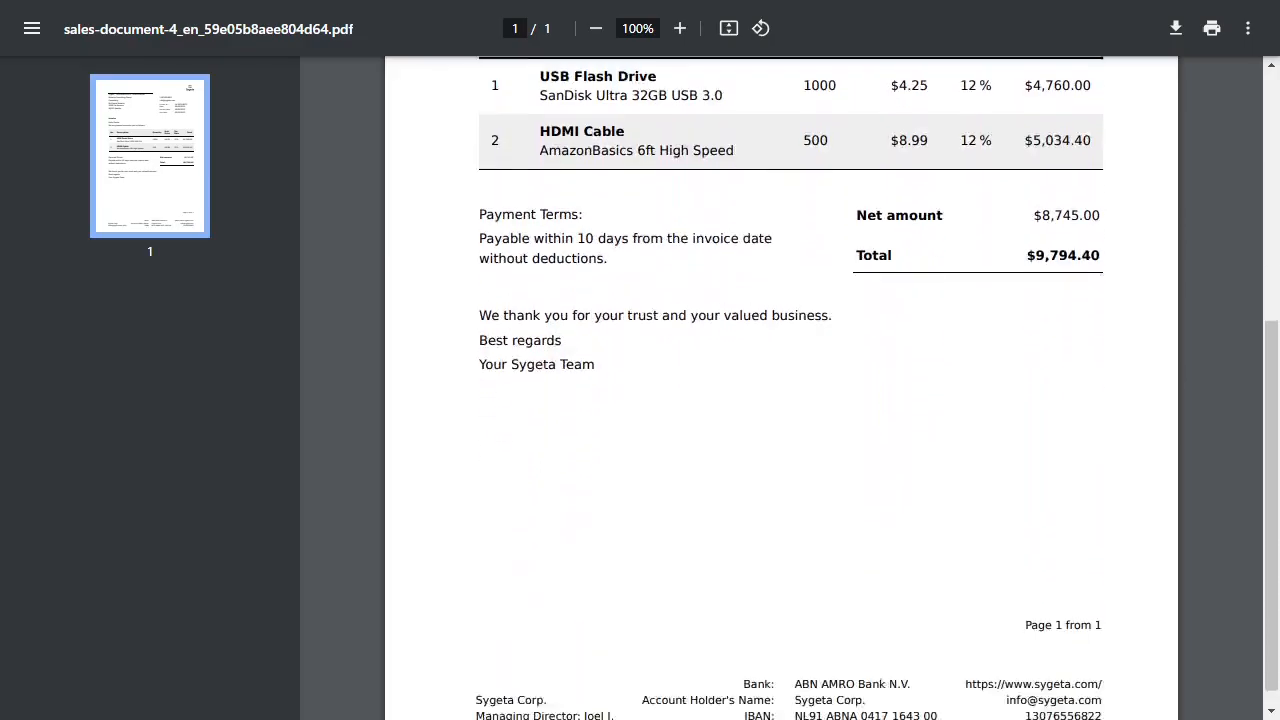
scroll(780, 388, down, 1)
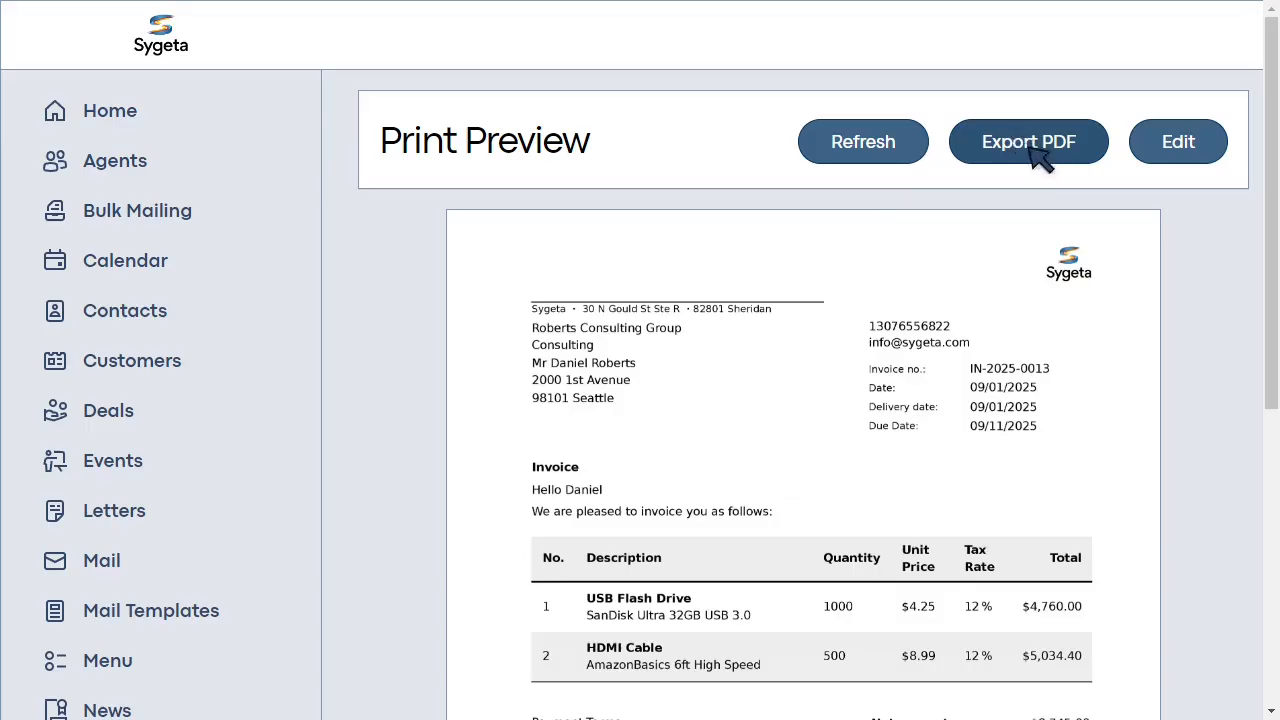
- Open the sales document for editing and set its status to Paid
click(1168, 156)
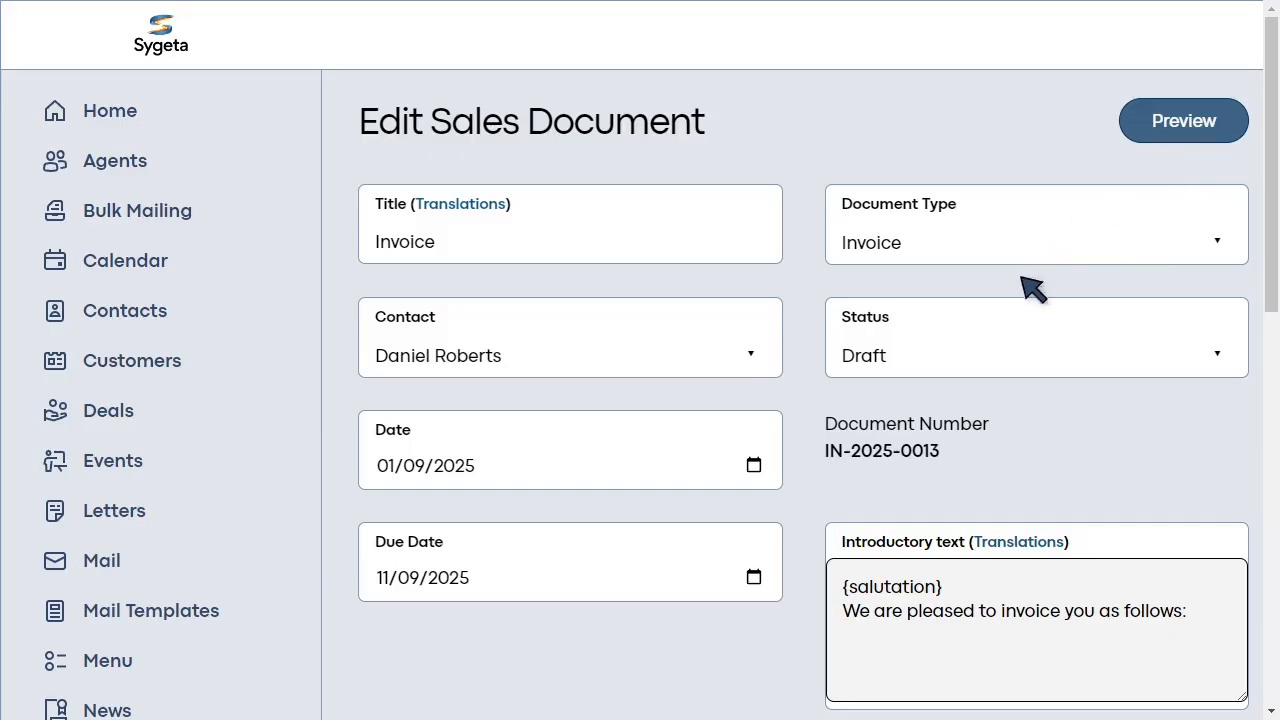
click(973, 372)
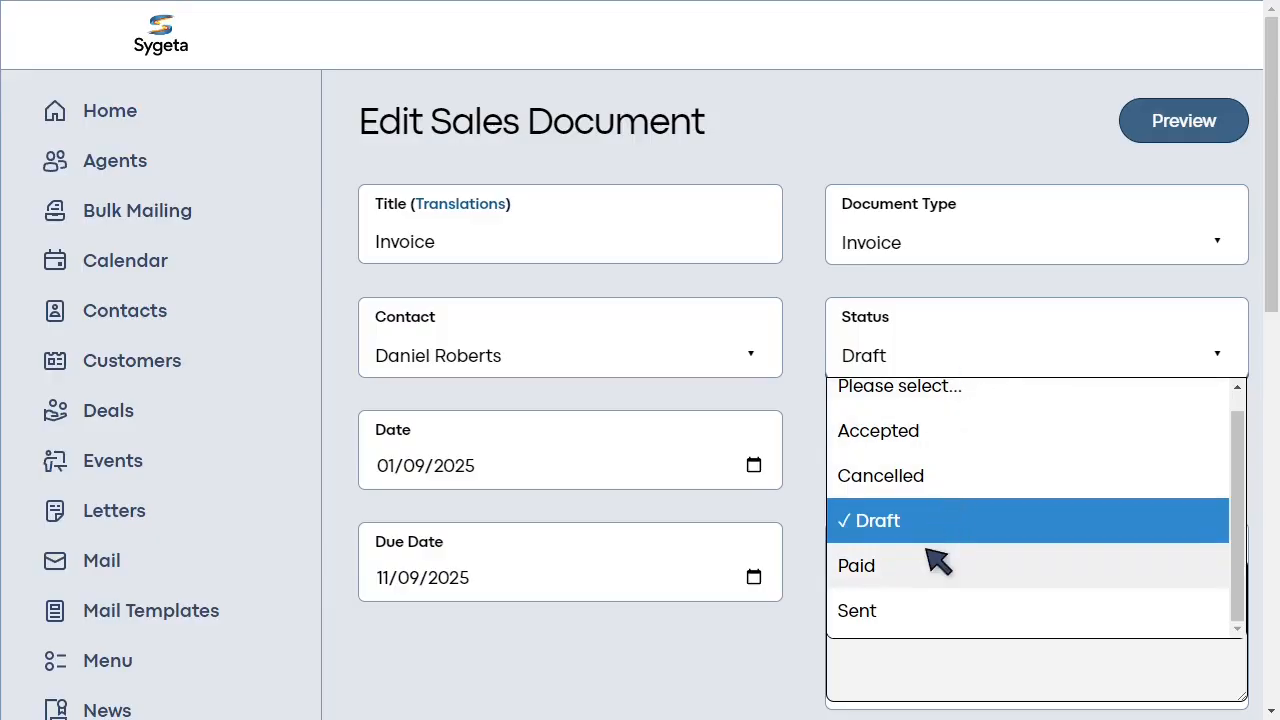
click(912, 572)
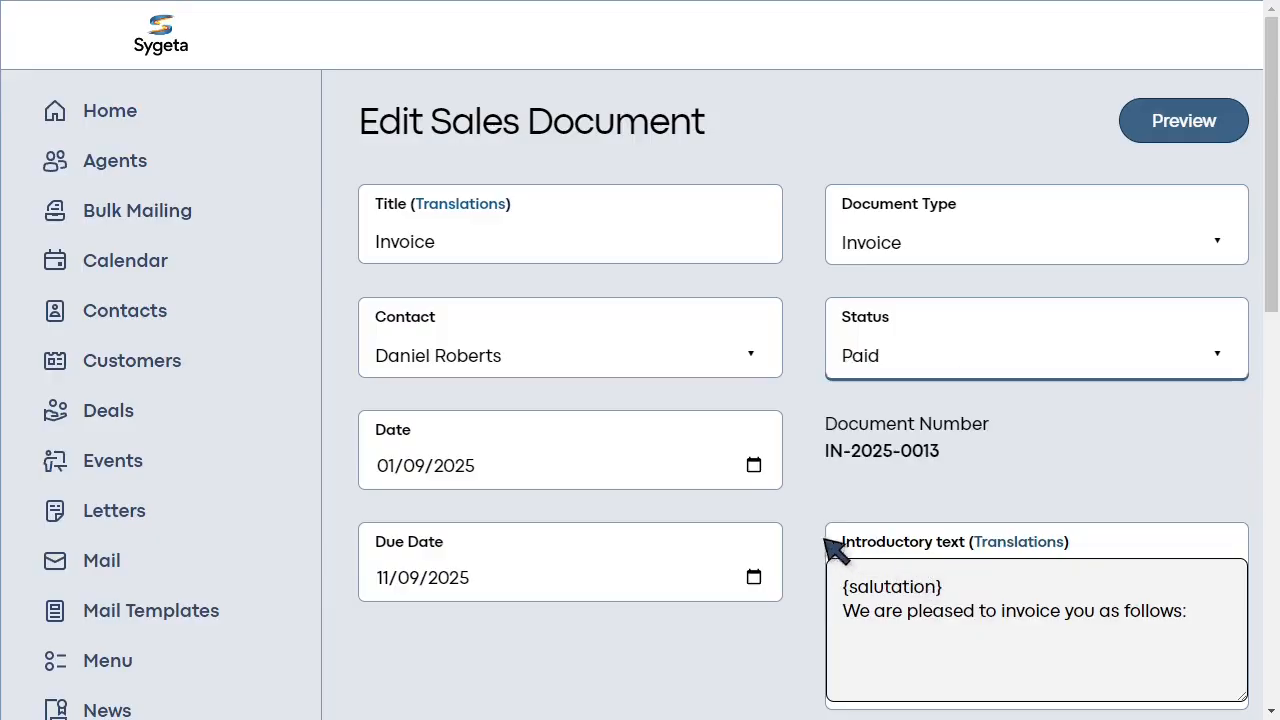
- Examine the {salutation} placeholder in the introductory text and the {company_name_short} placeholder in the greeting formula by highlighting each
scroll(672, 527, down, 3)
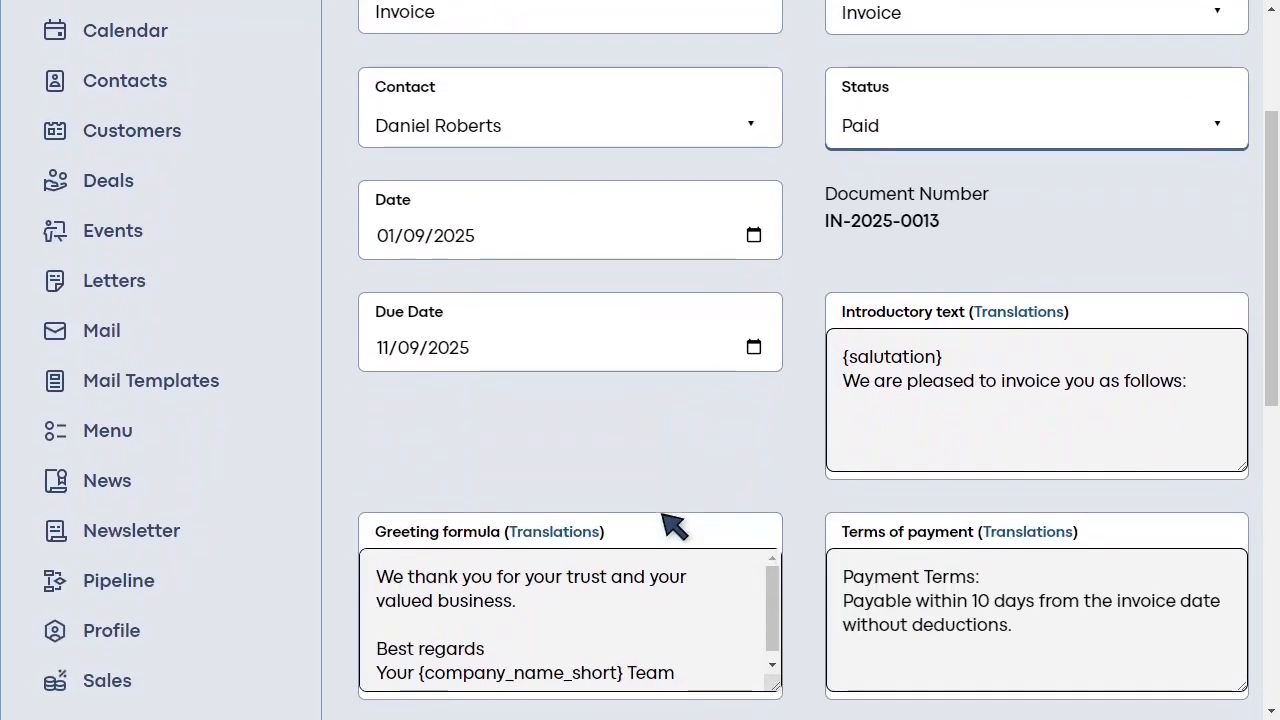
click(952, 360)
drag(945, 357, 828, 357)
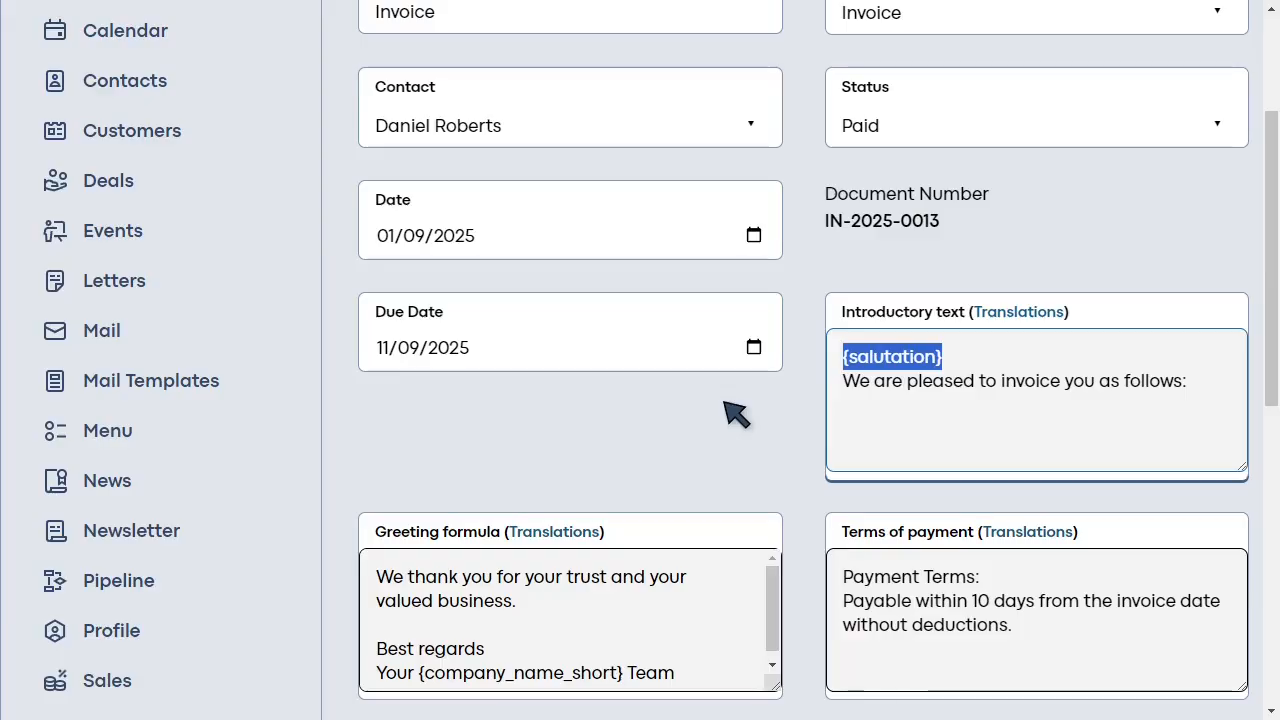
scroll(670, 414, down, 1)
scroll(670, 414, down, 2)
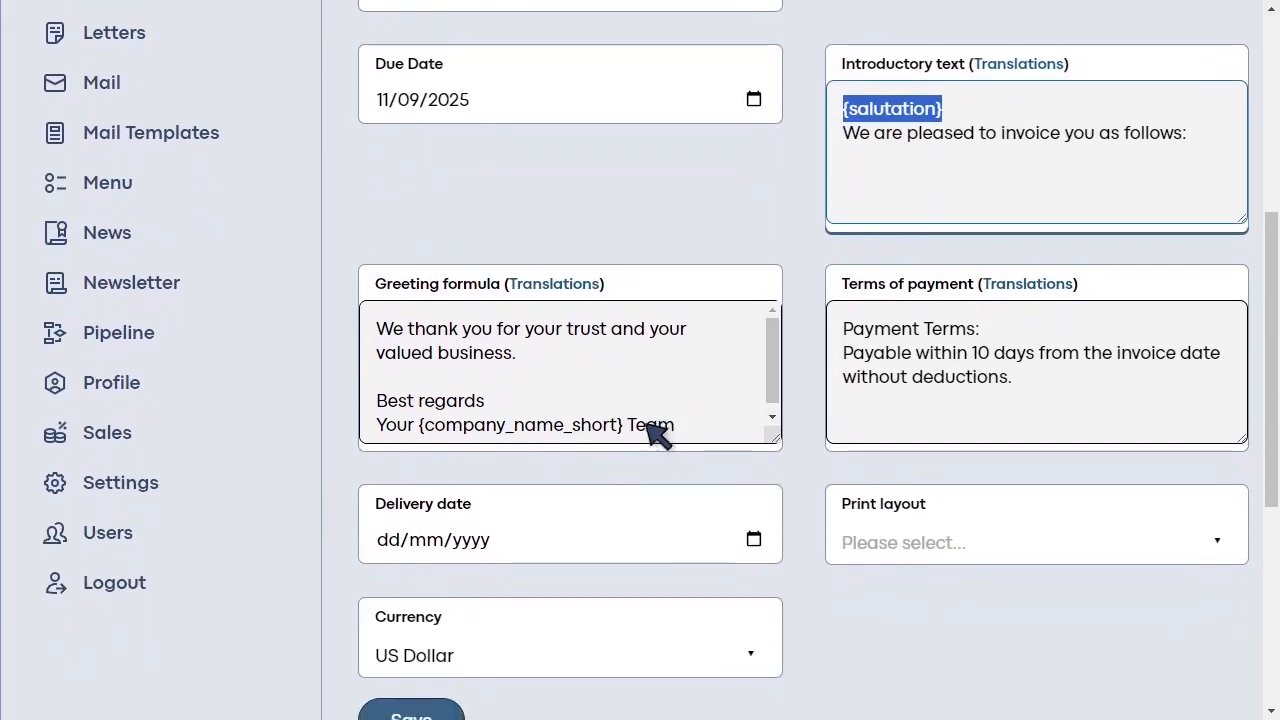
drag(645, 440, 548, 422)
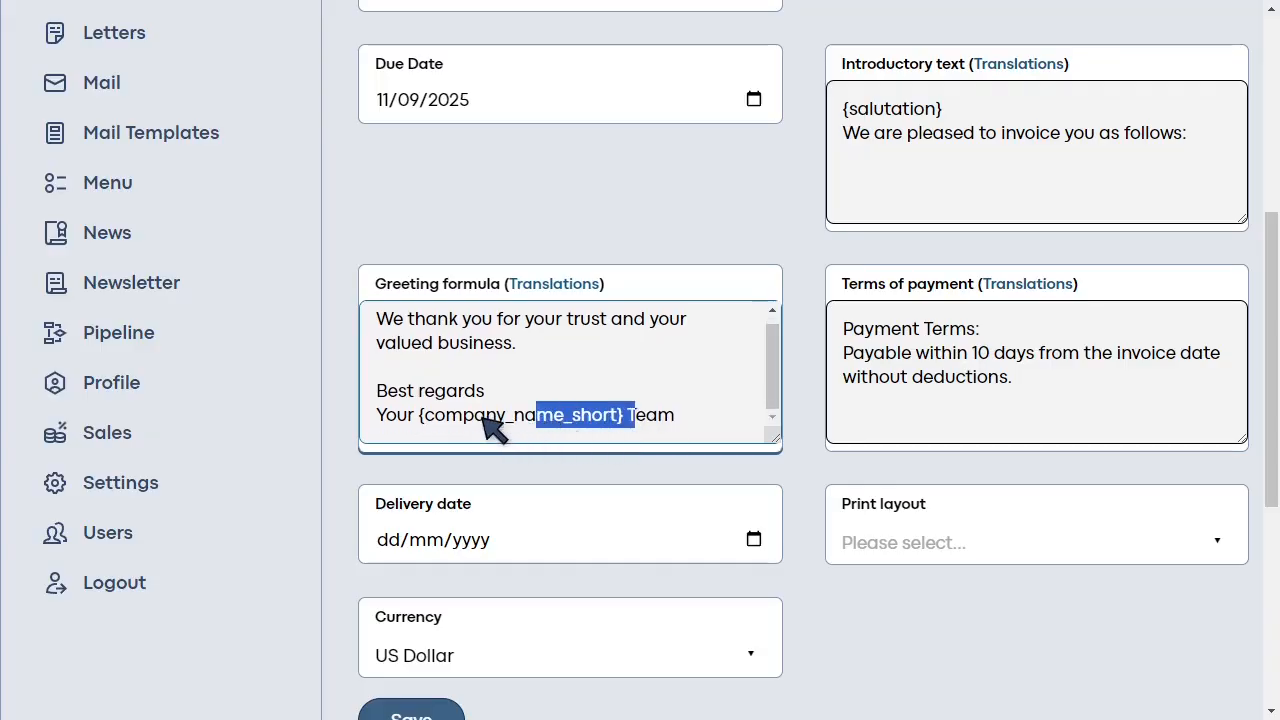
drag(419, 417, 628, 420)
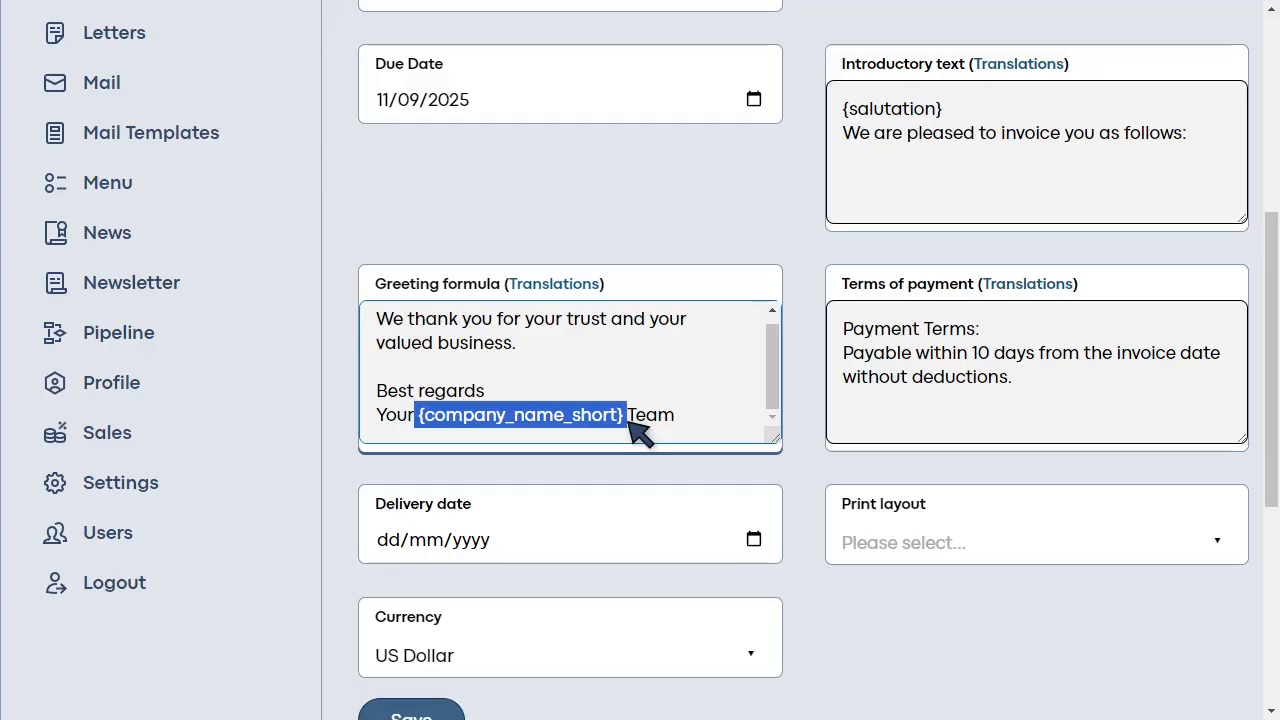
- Set the print layout to DIN 5008 Form B after trying DIN 5008 Form A, and save the sales document
click(884, 562)
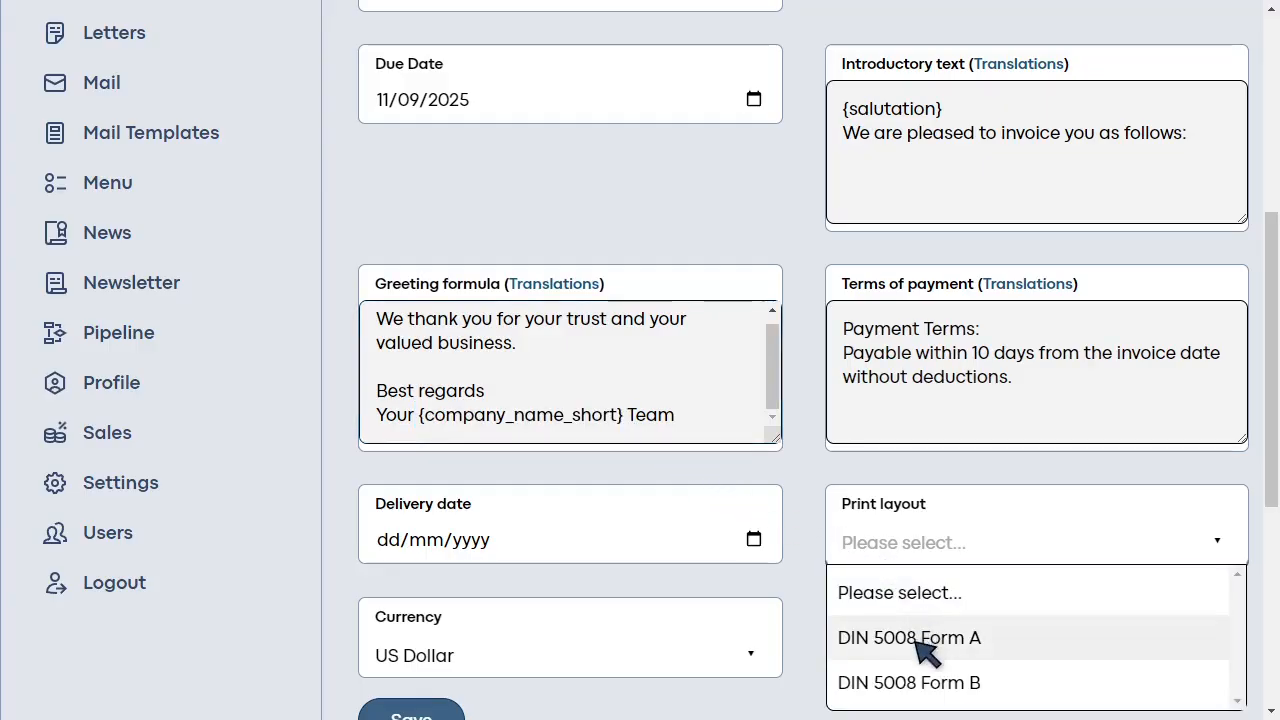
click(924, 648)
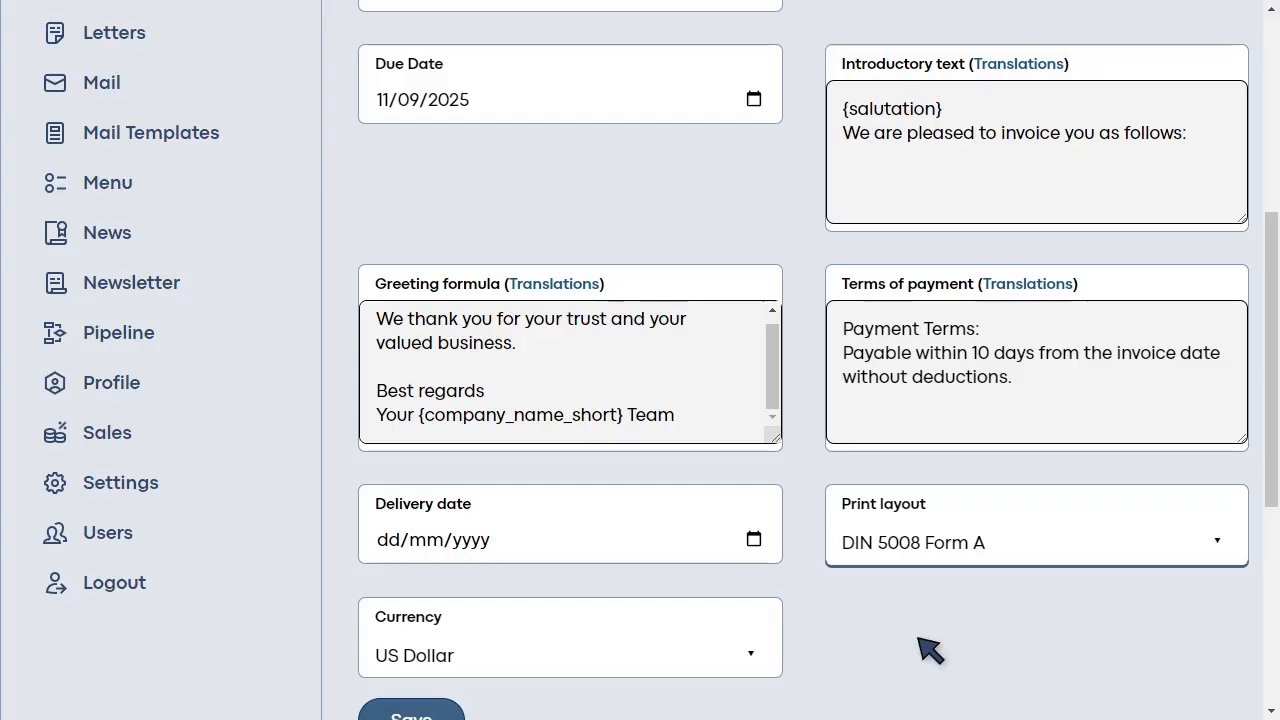
click(924, 556)
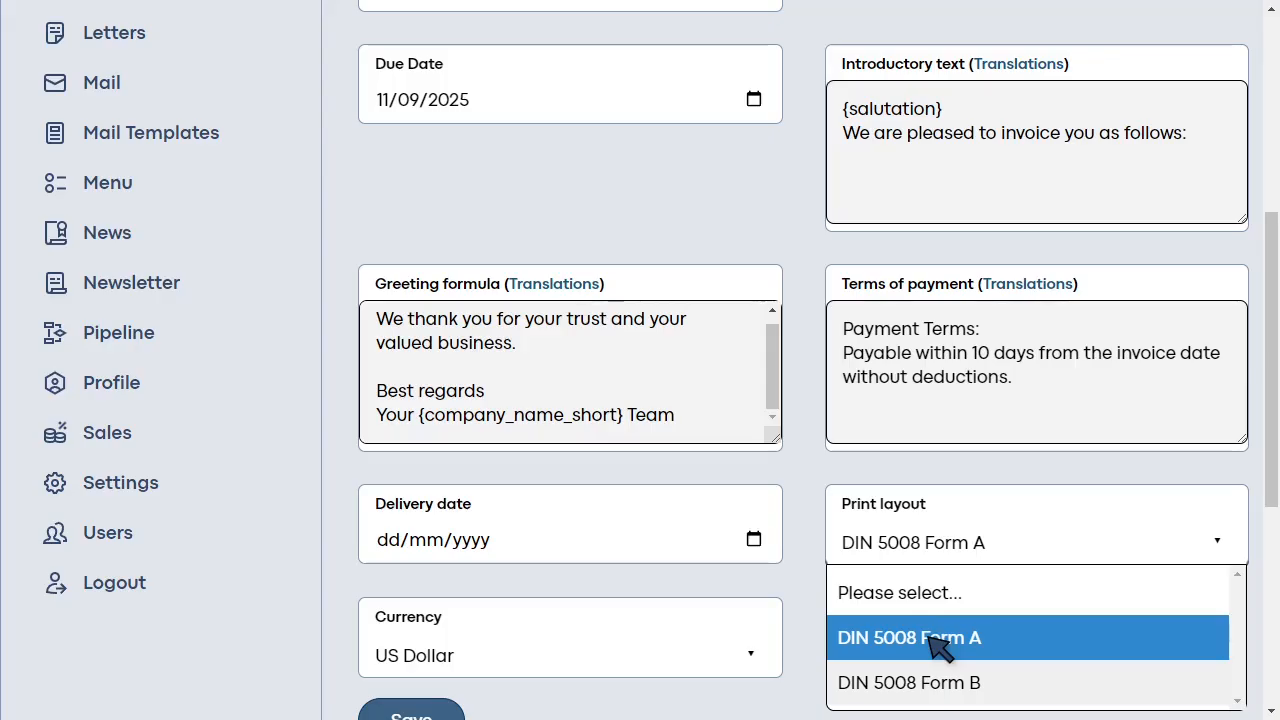
click(940, 688)
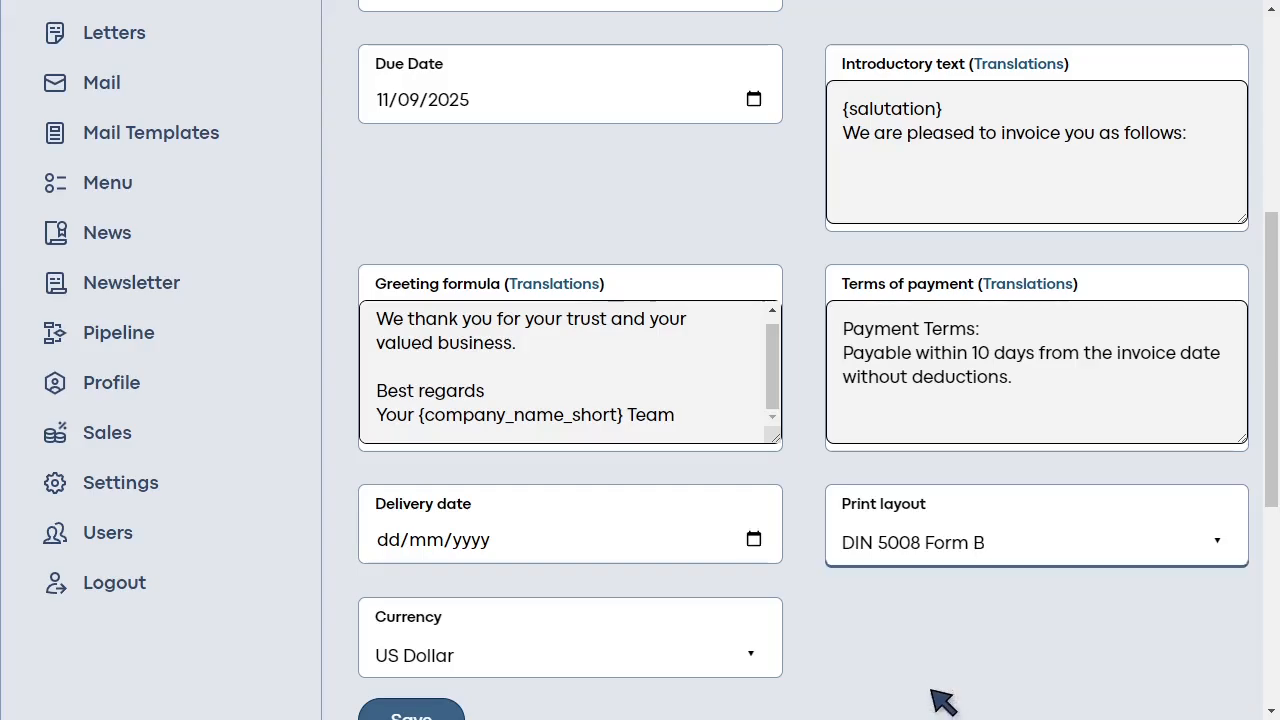
scroll(934, 678, down, 1)
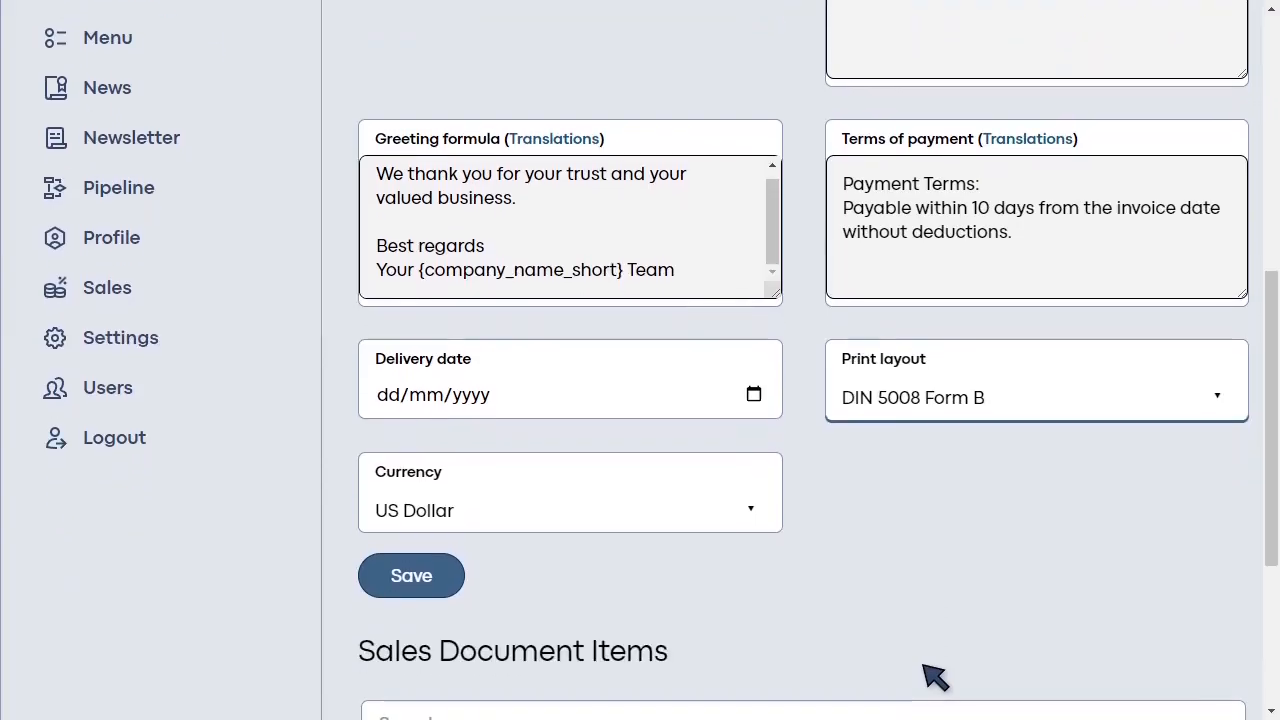
scroll(915, 665, down, 1)
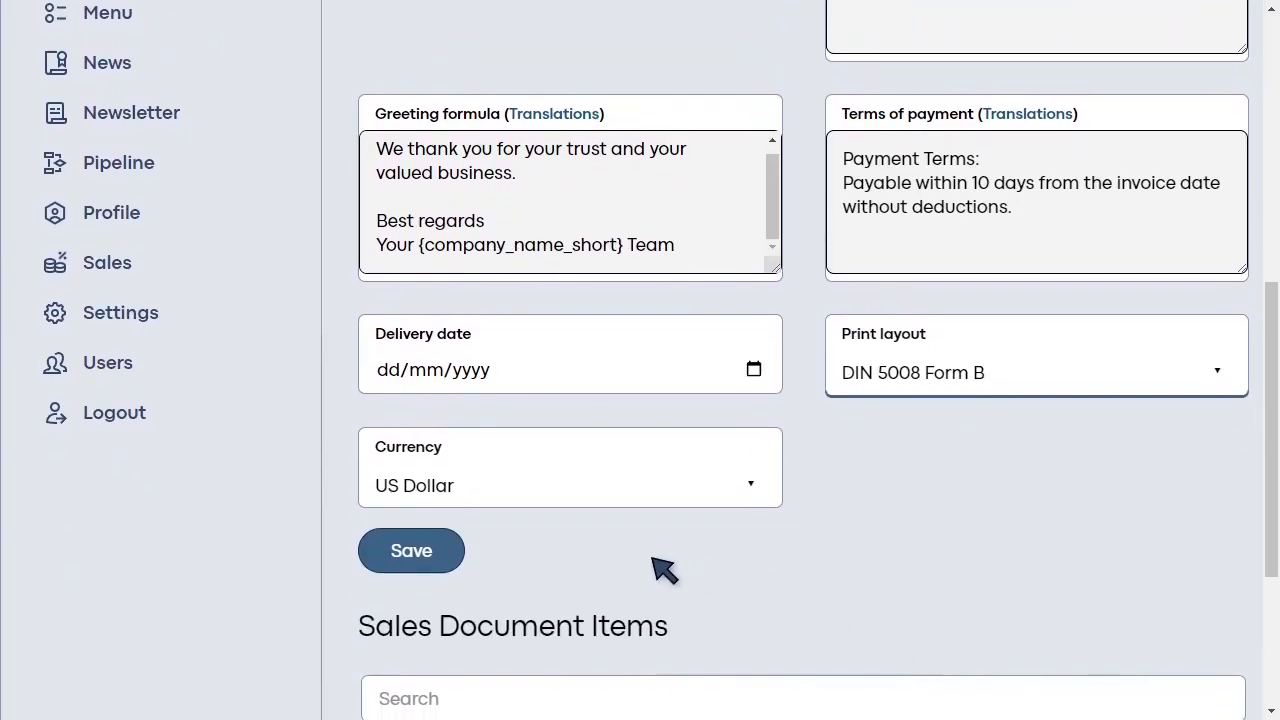
click(433, 558)
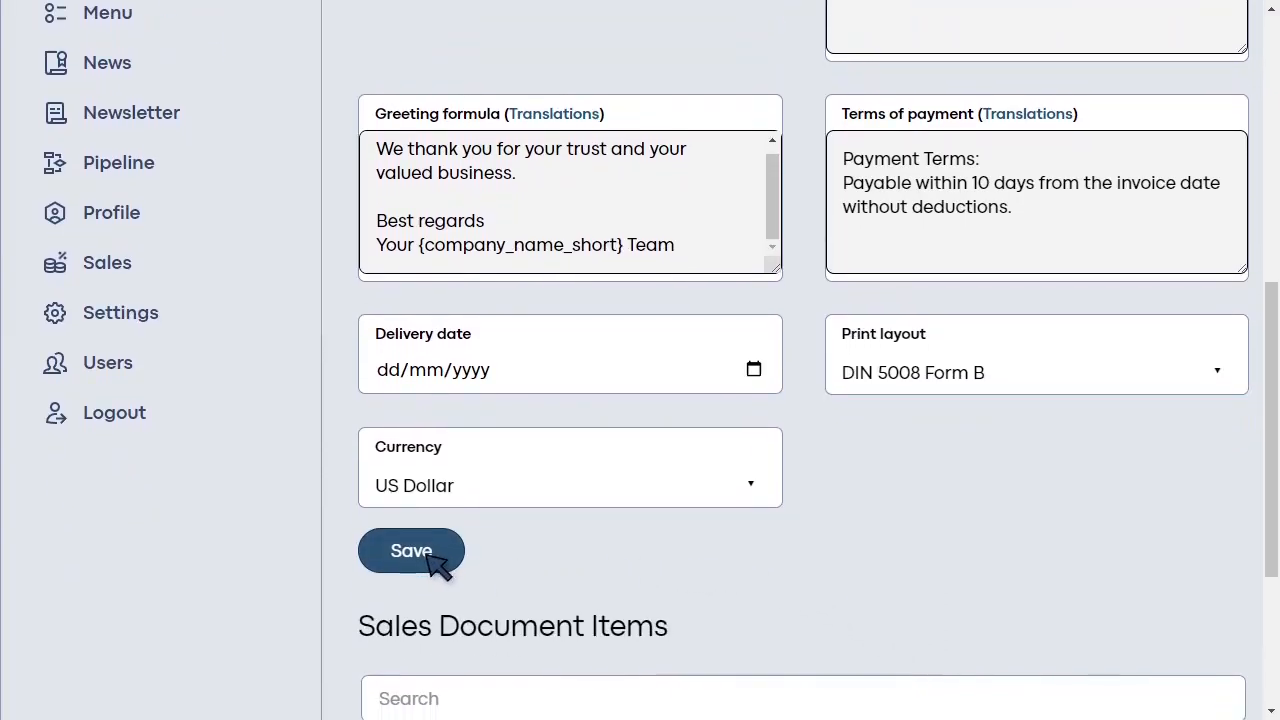
- Review the sales document items and open the USB Flash Drive item for editing
scroll(435, 560, down, 2)
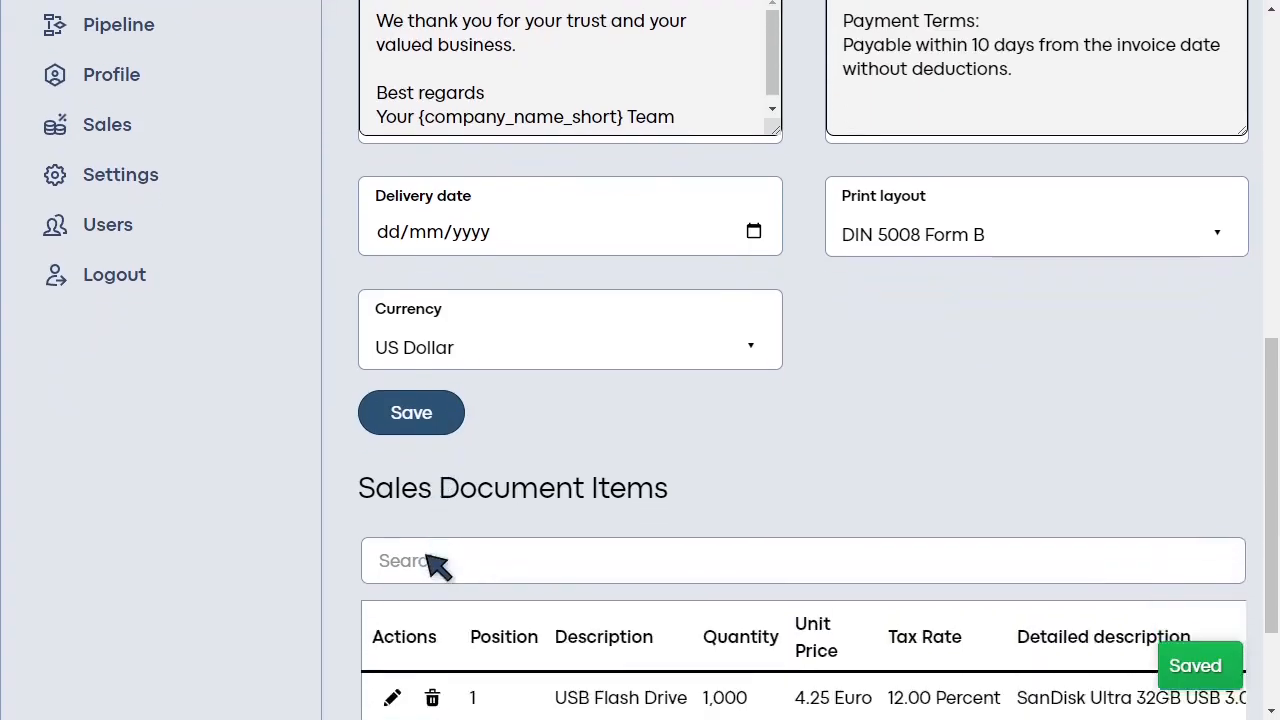
scroll(435, 565, down, 3)
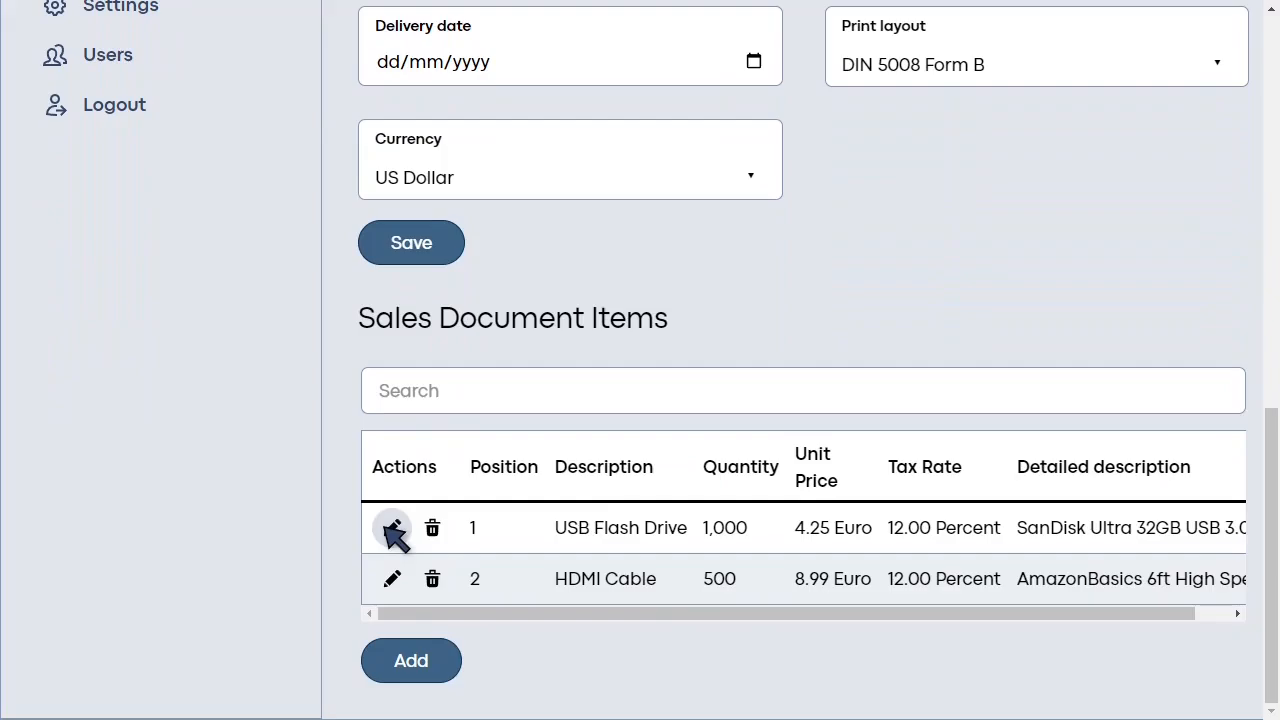
click(392, 528)
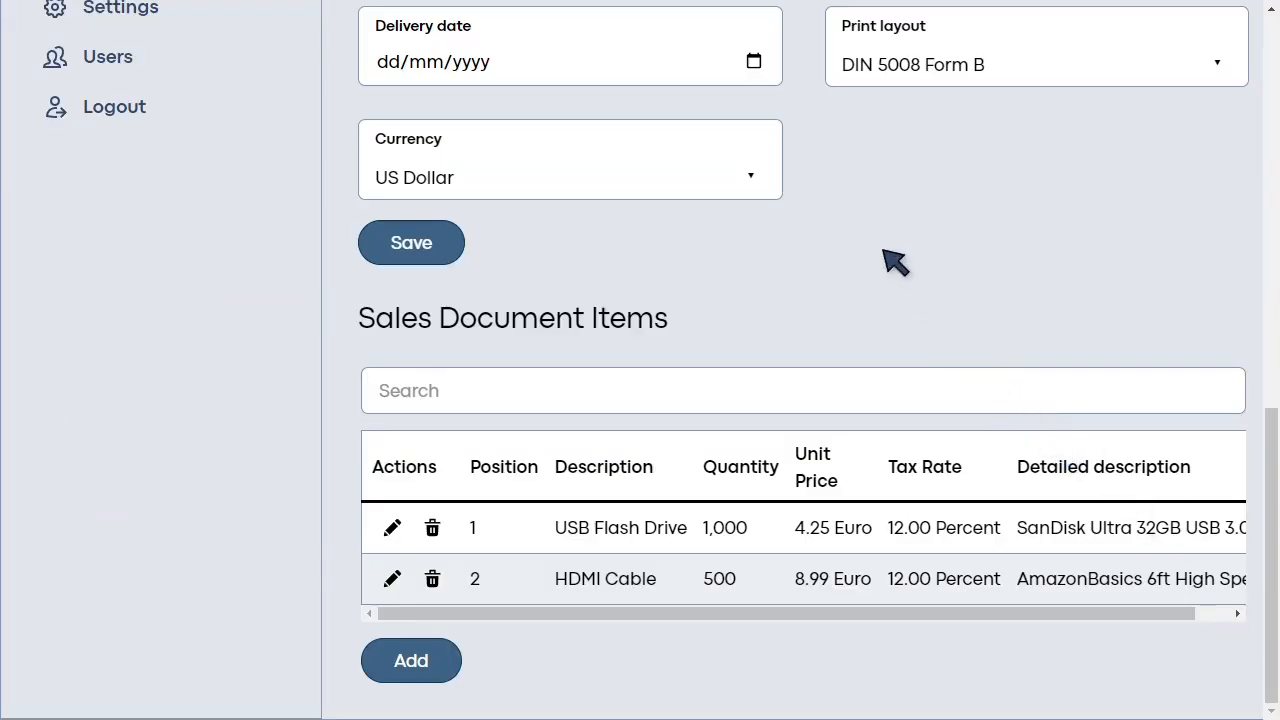
- Set the sales document's currency to Euro and save the document
click(687, 185)
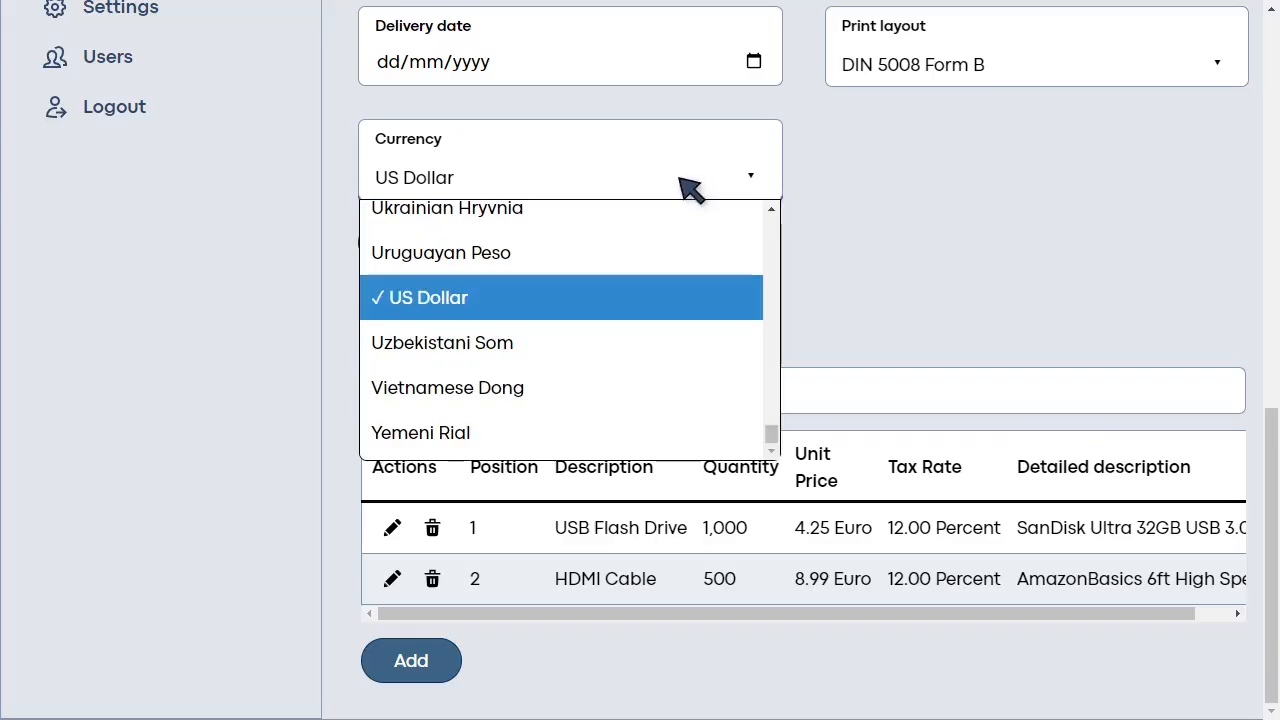
key(e)
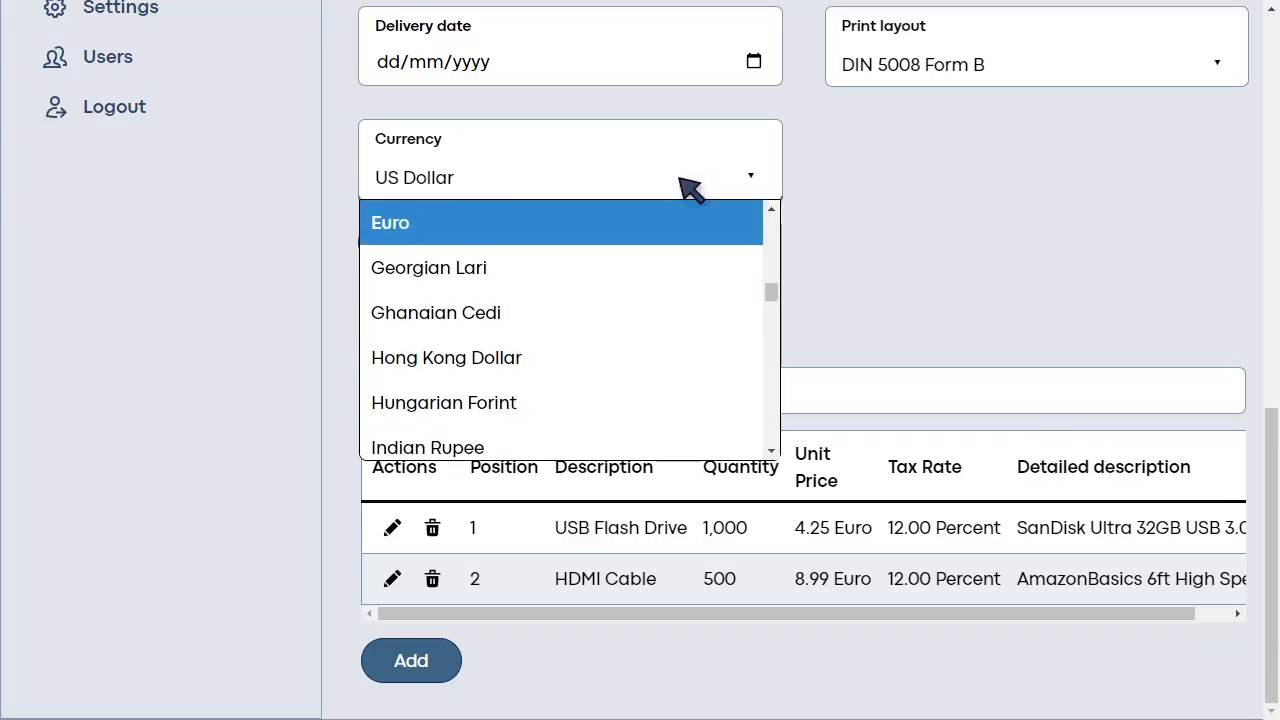
click(632, 224)
click(440, 245)
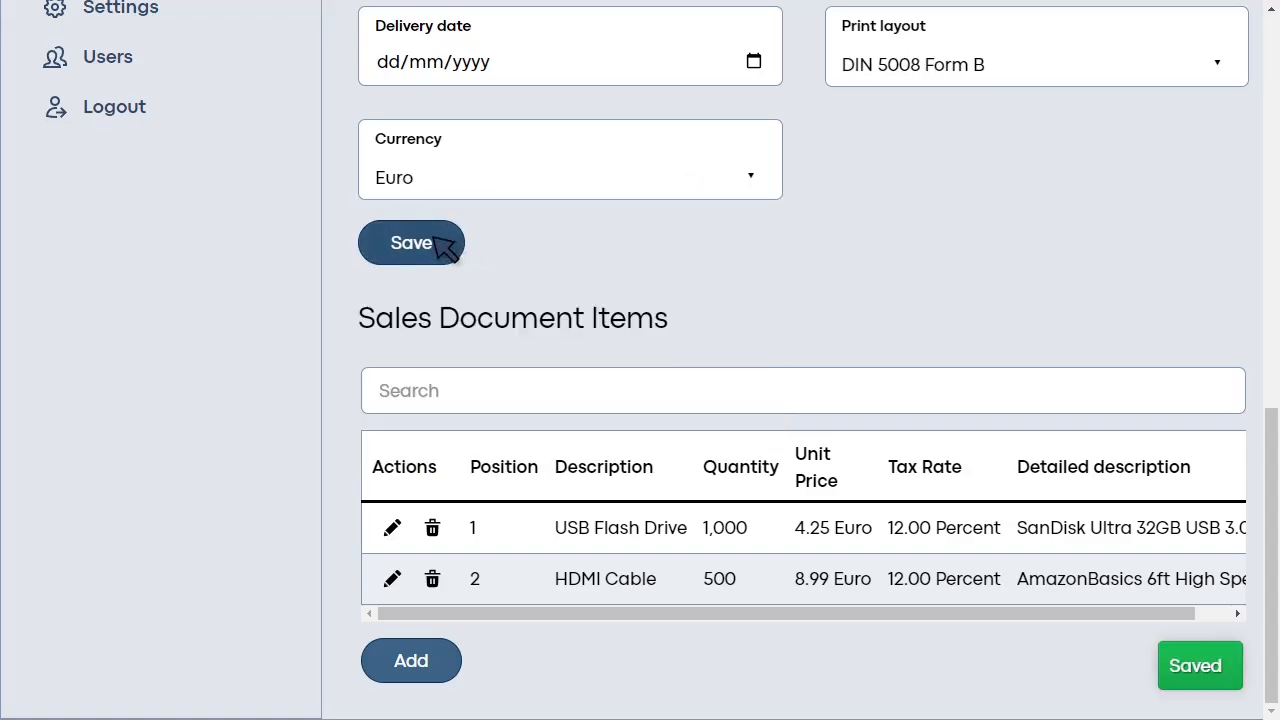
- Search Contacts for the invoice recipient's first name, include all contacts, and open the matching record for editing
scroll(440, 245, up, 10)
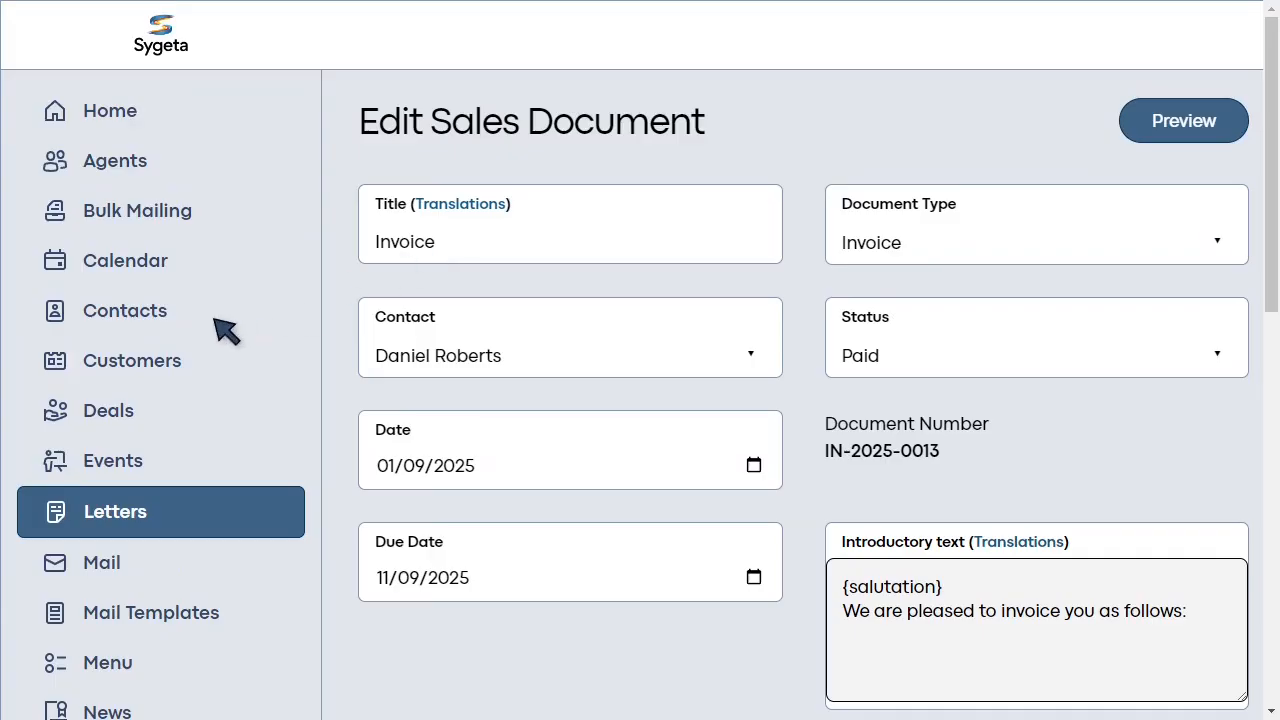
click(224, 328)
click(440, 285)
text(daniel)
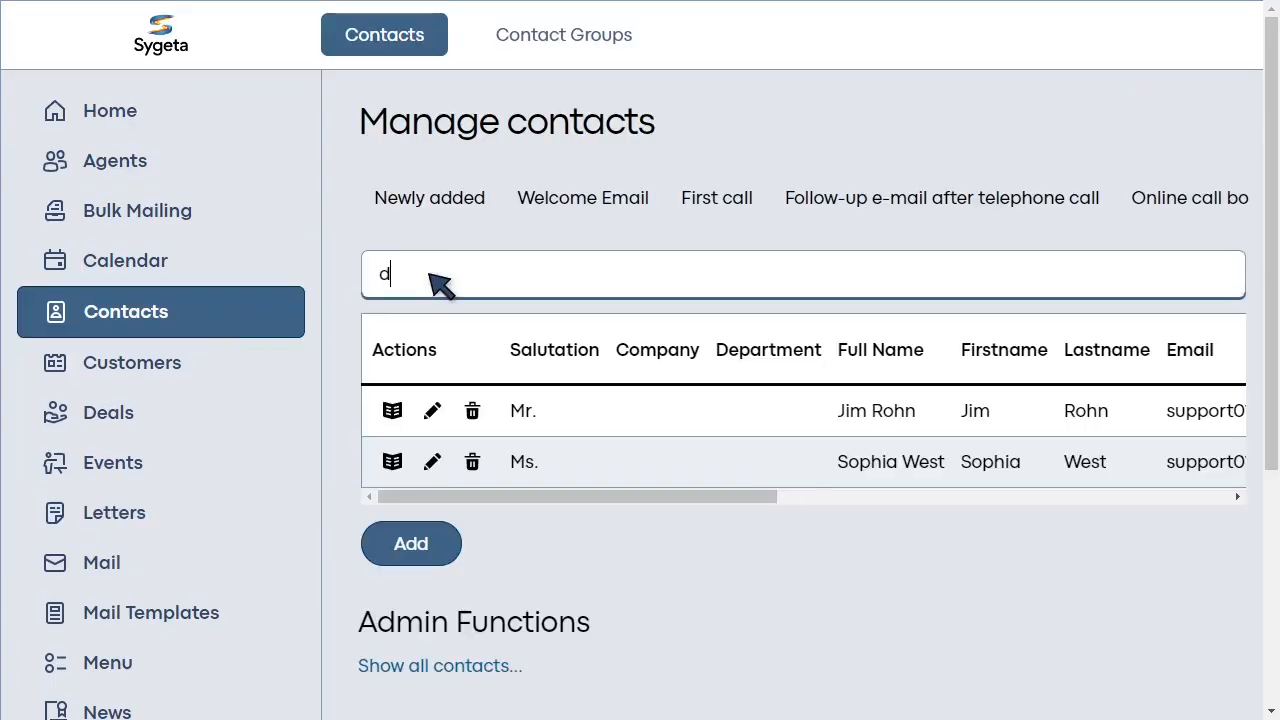
click(482, 546)
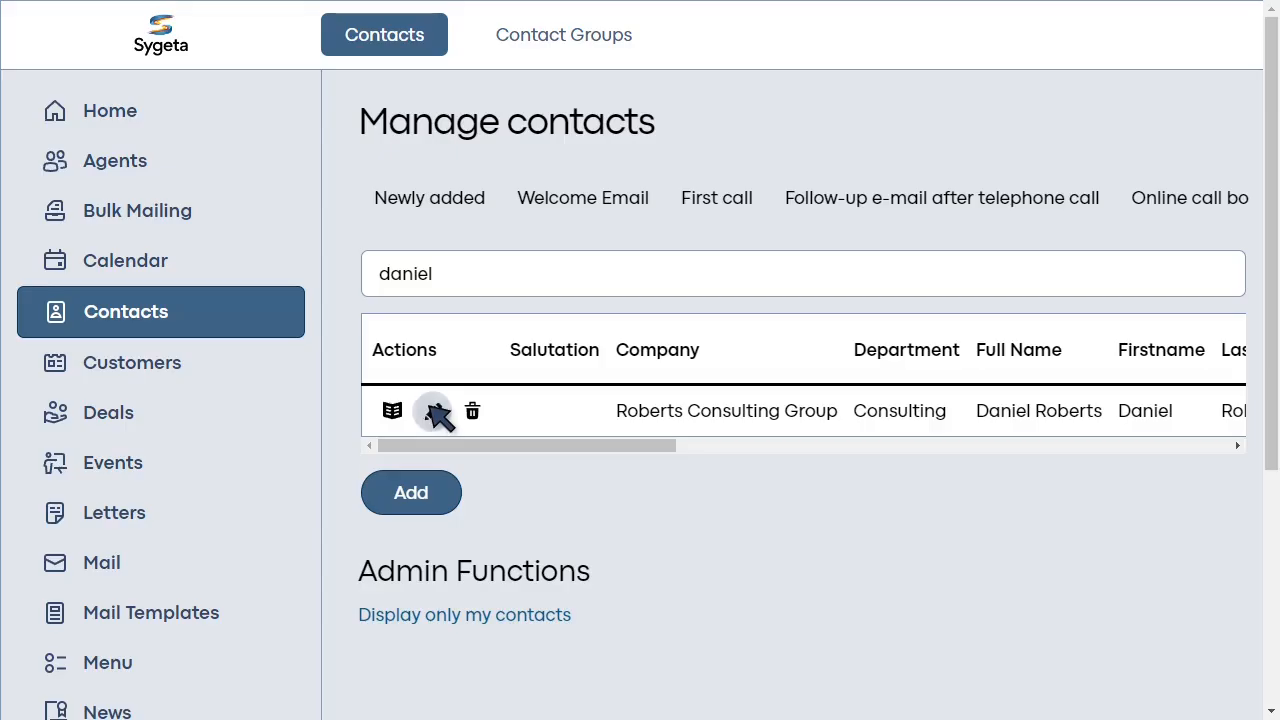
click(435, 412)
- Set the contact's language to German and save the contact
click(386, 303)
scroll(395, 310, down, 1)
scroll(395, 312, down, 4)
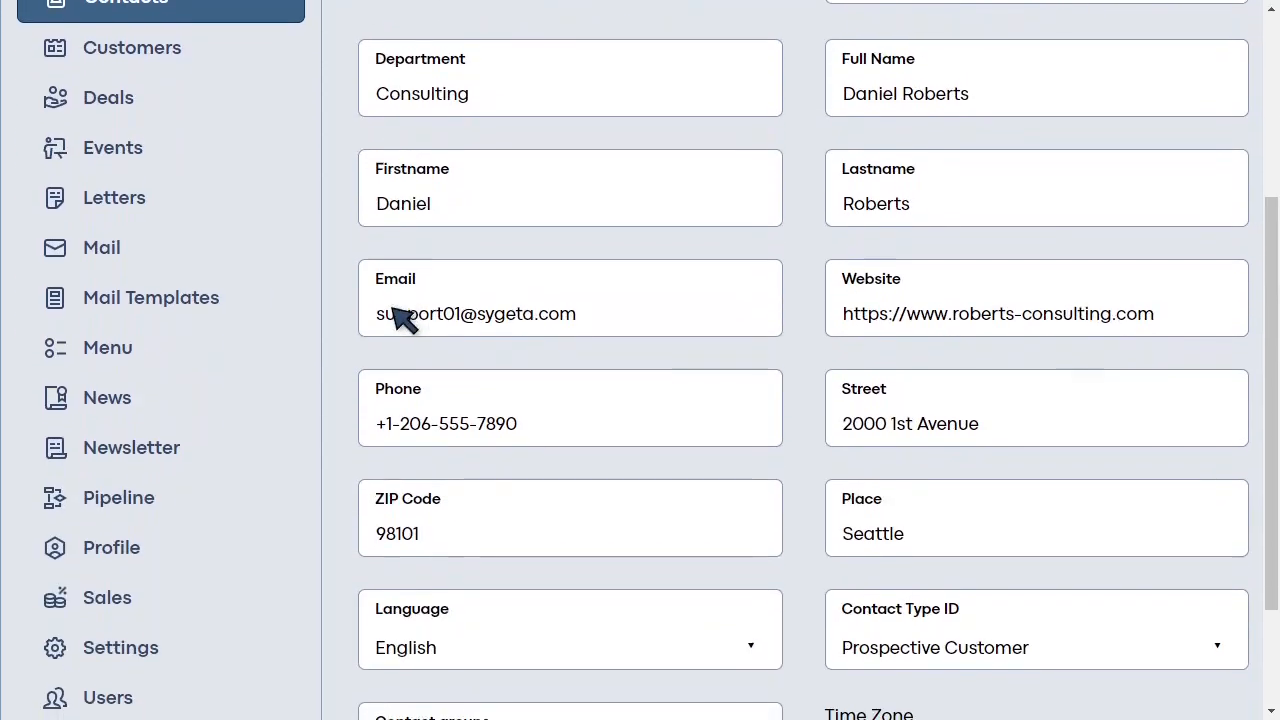
scroll(400, 316, down, 1)
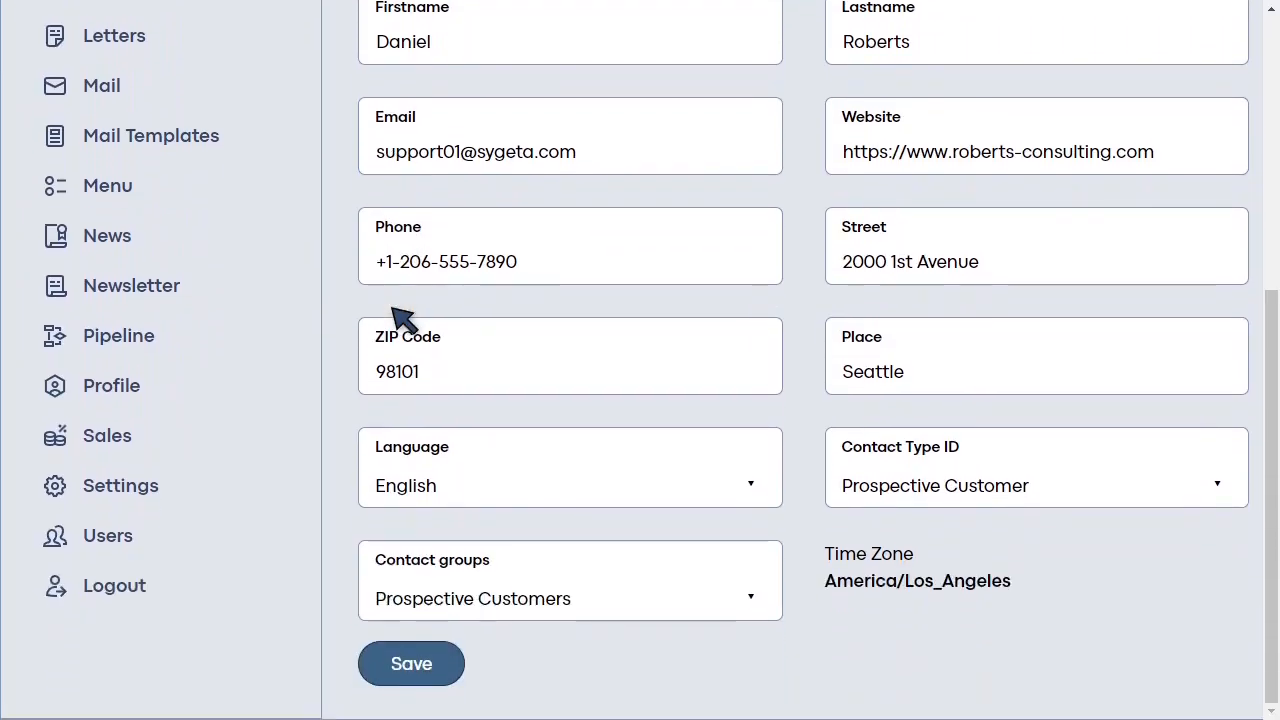
click(447, 500)
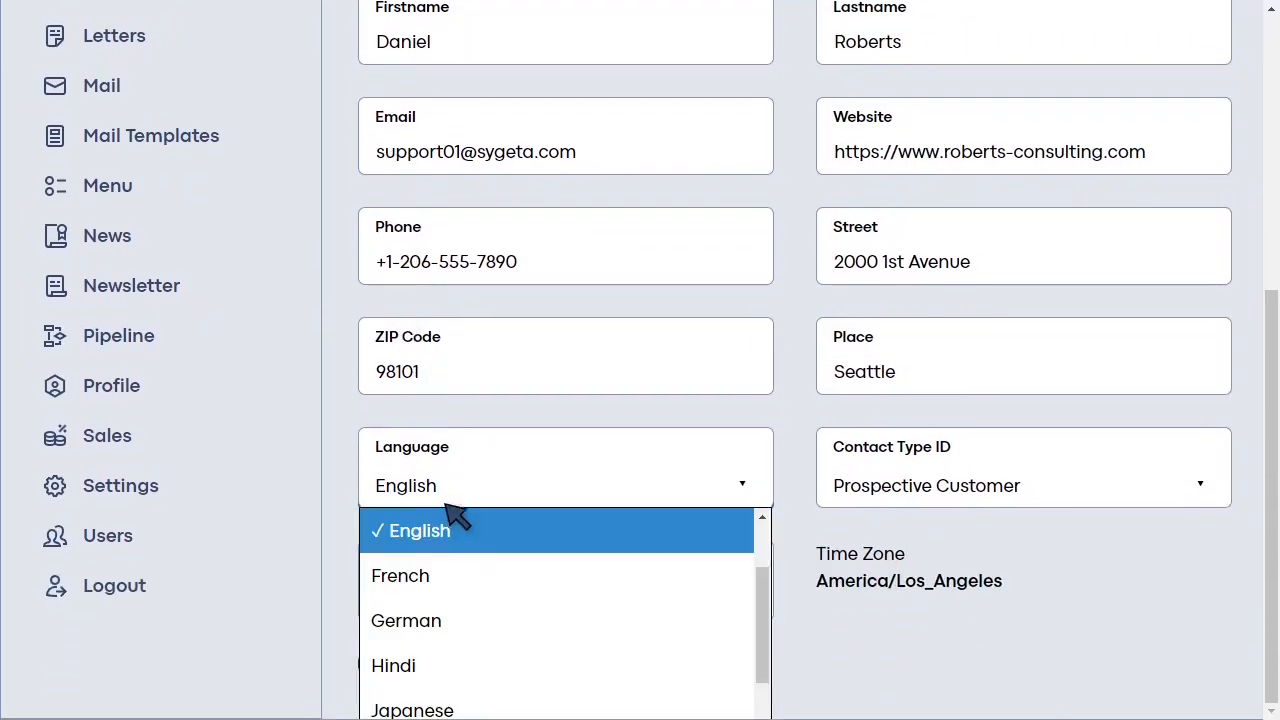
click(443, 622)
click(438, 675)
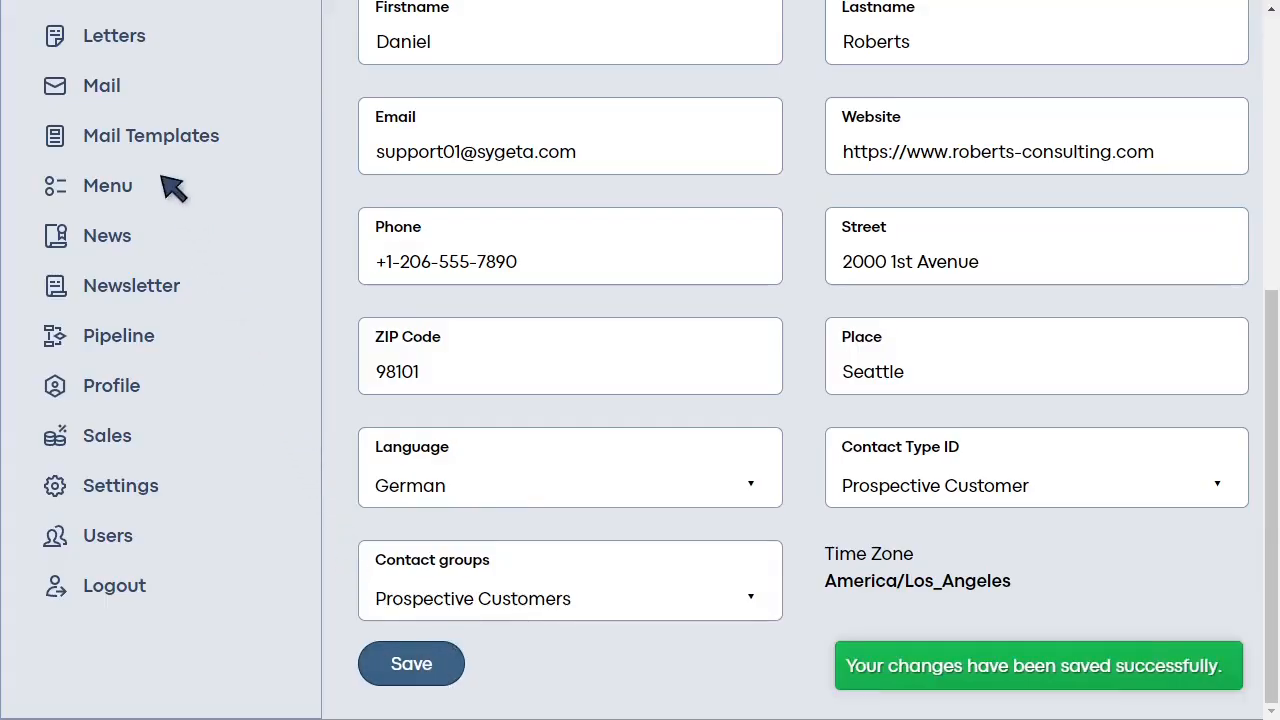
- Open the paid invoice's print preview from Letters, refresh it, and review the whole page including items, totals and footer
click(122, 40)
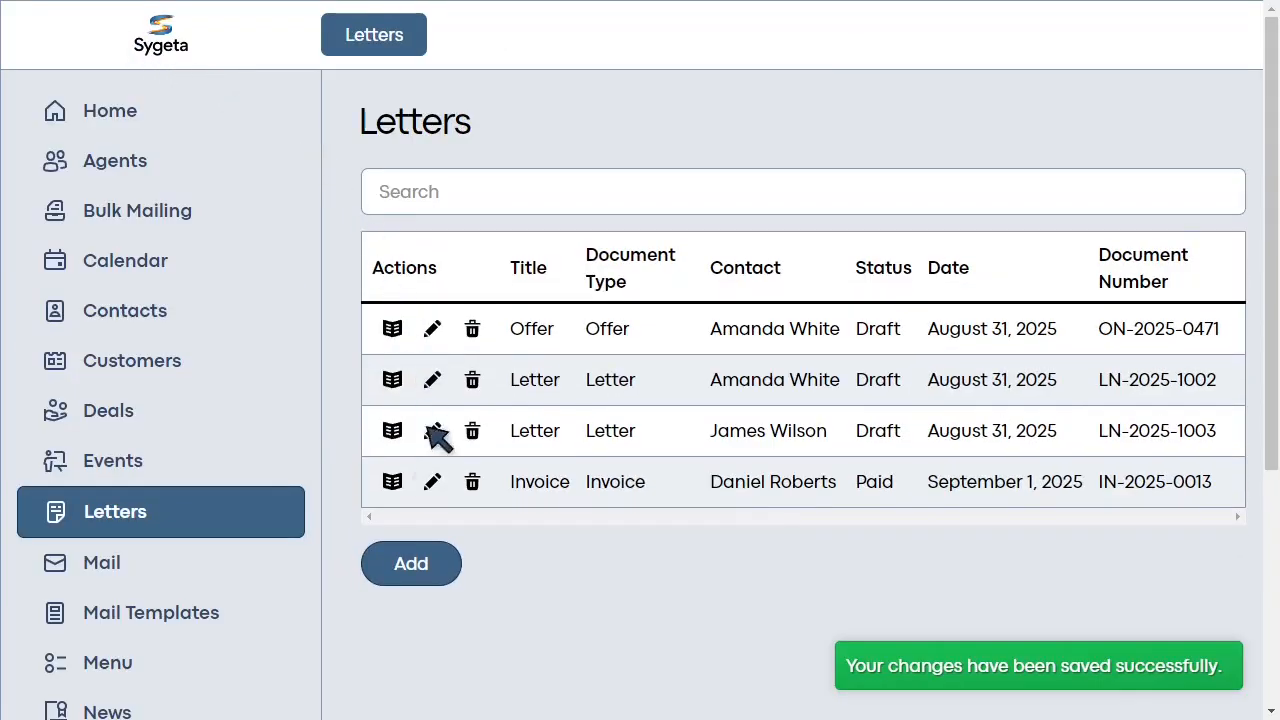
click(392, 482)
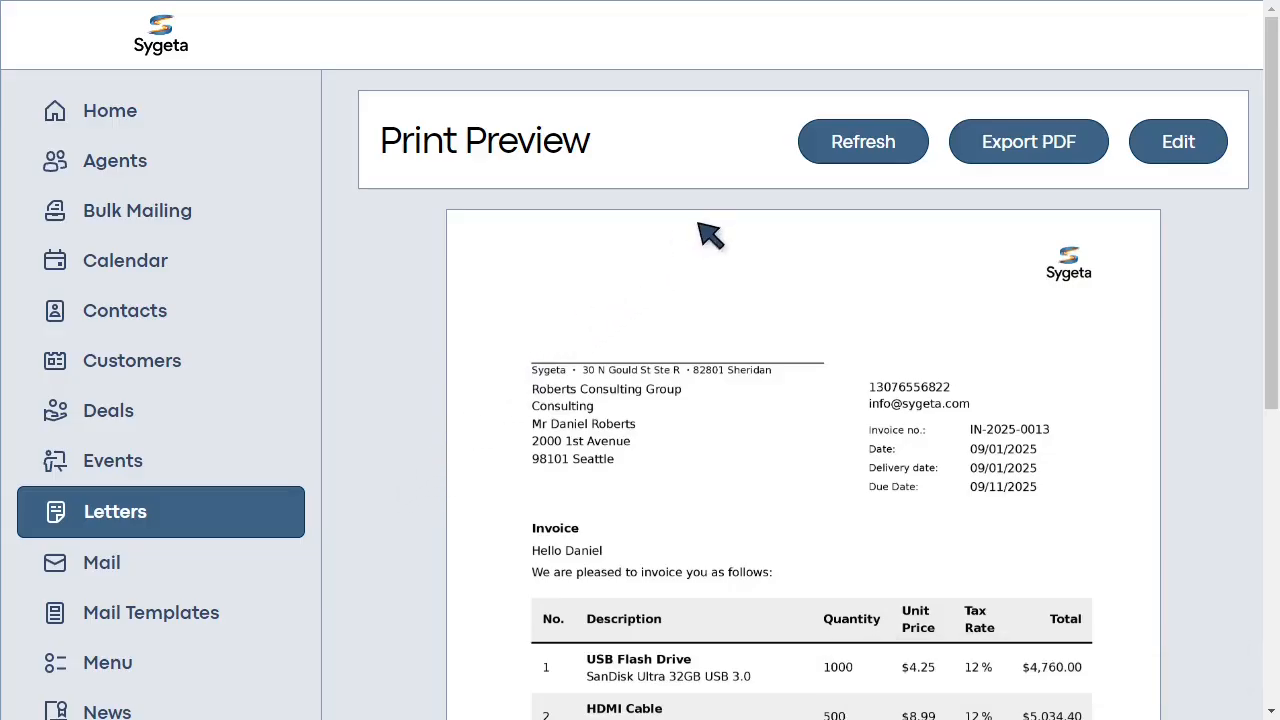
click(879, 140)
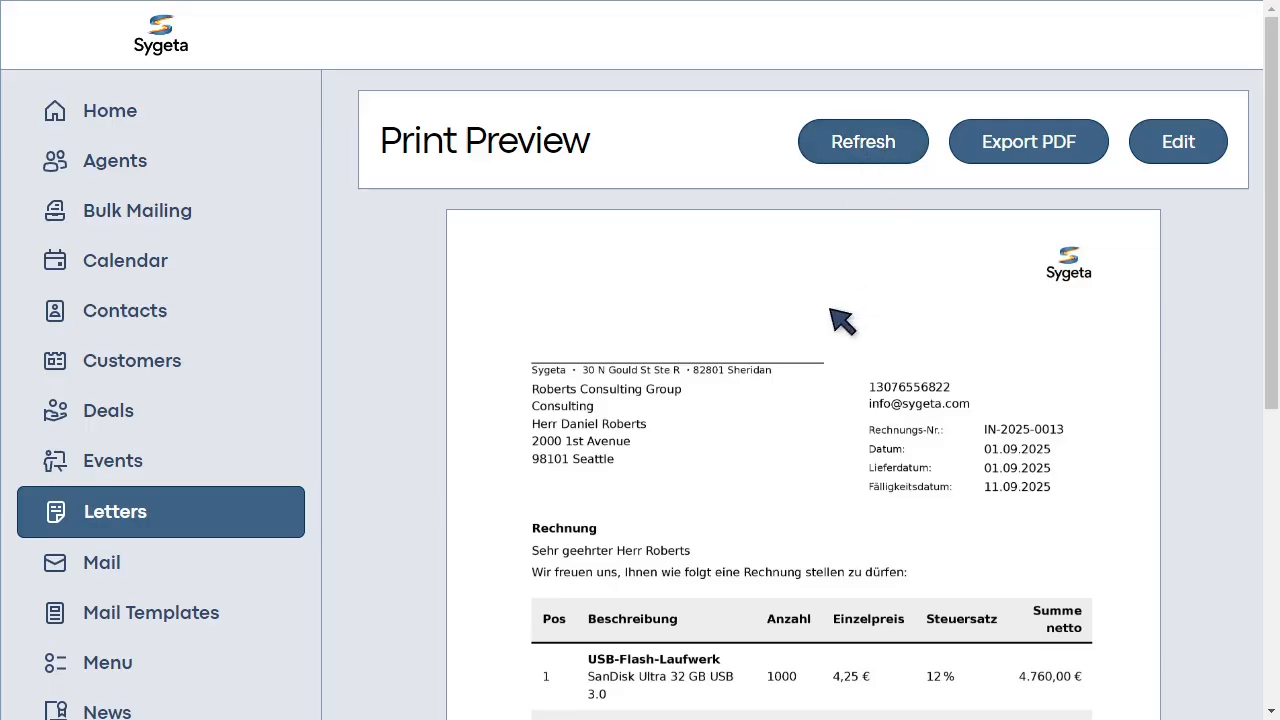
scroll(837, 321, down, 2)
scroll(840, 321, down, 5)
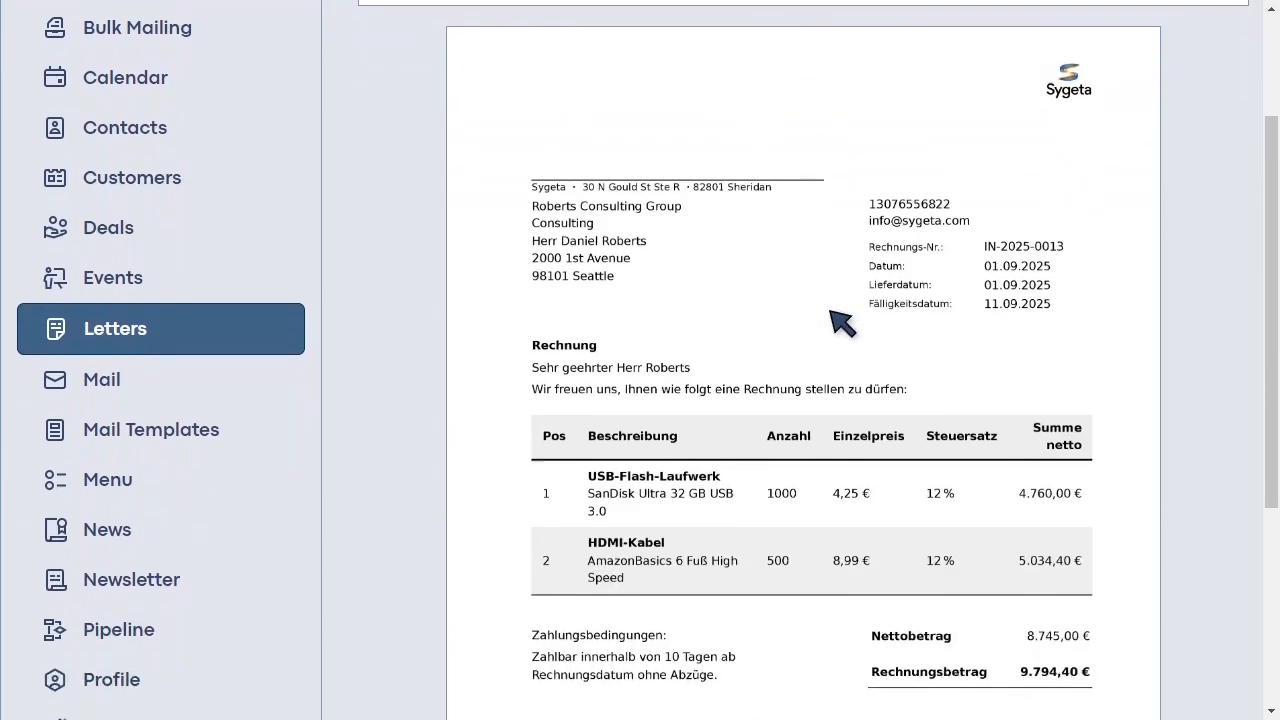
scroll(842, 322, down, 2)
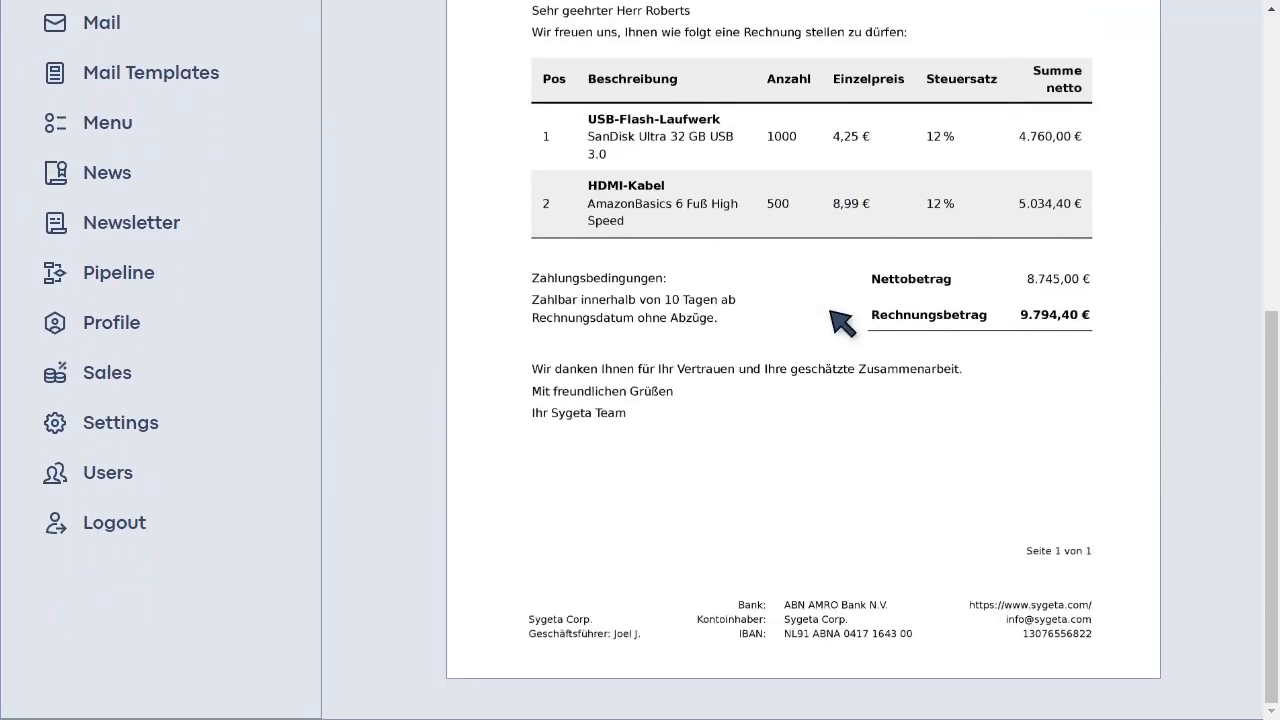
scroll(842, 321, up, 5)
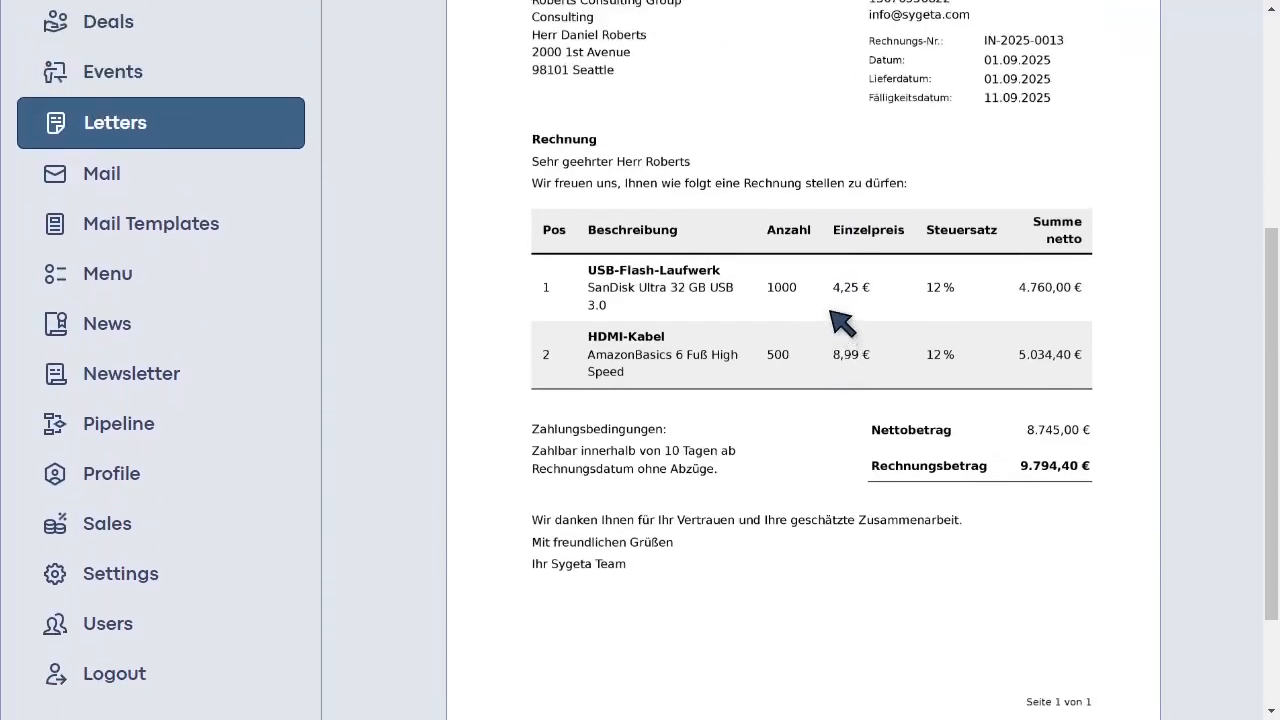
scroll(840, 321, up, 2)
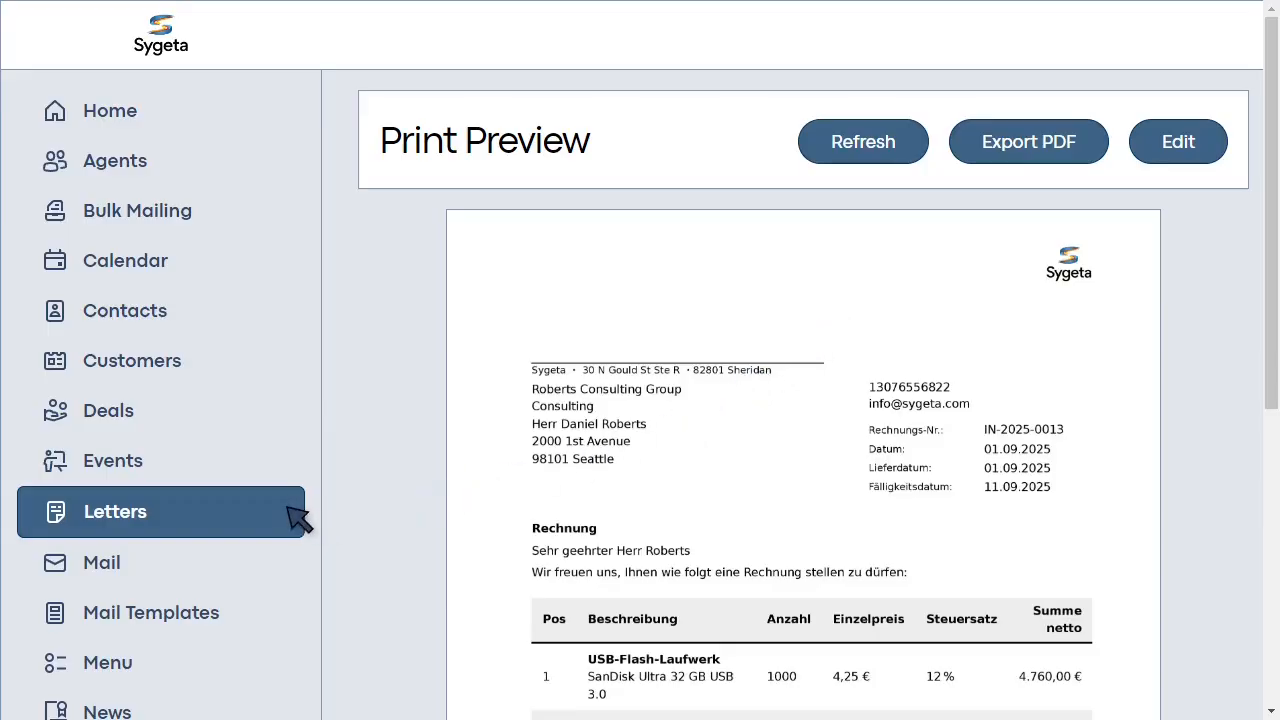
- Start a new document in Letters with type Letter, addressed to the contact of the existing draft offer
click(229, 532)
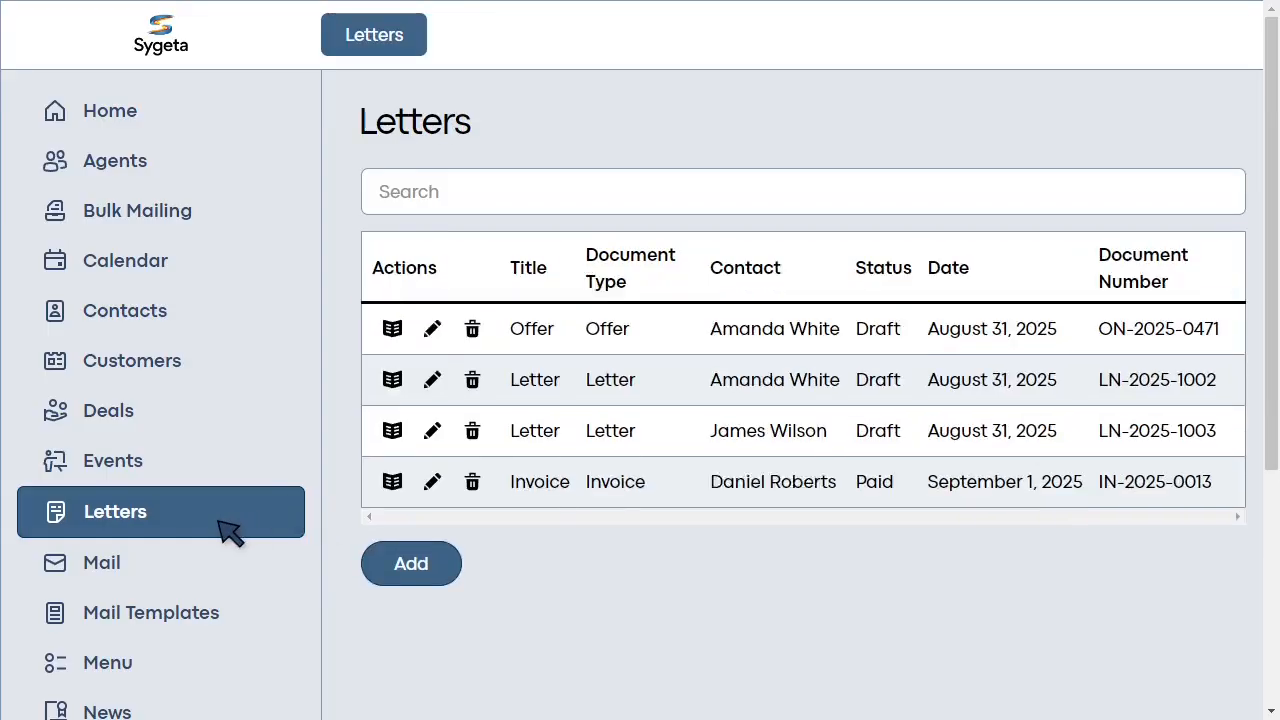
click(413, 564)
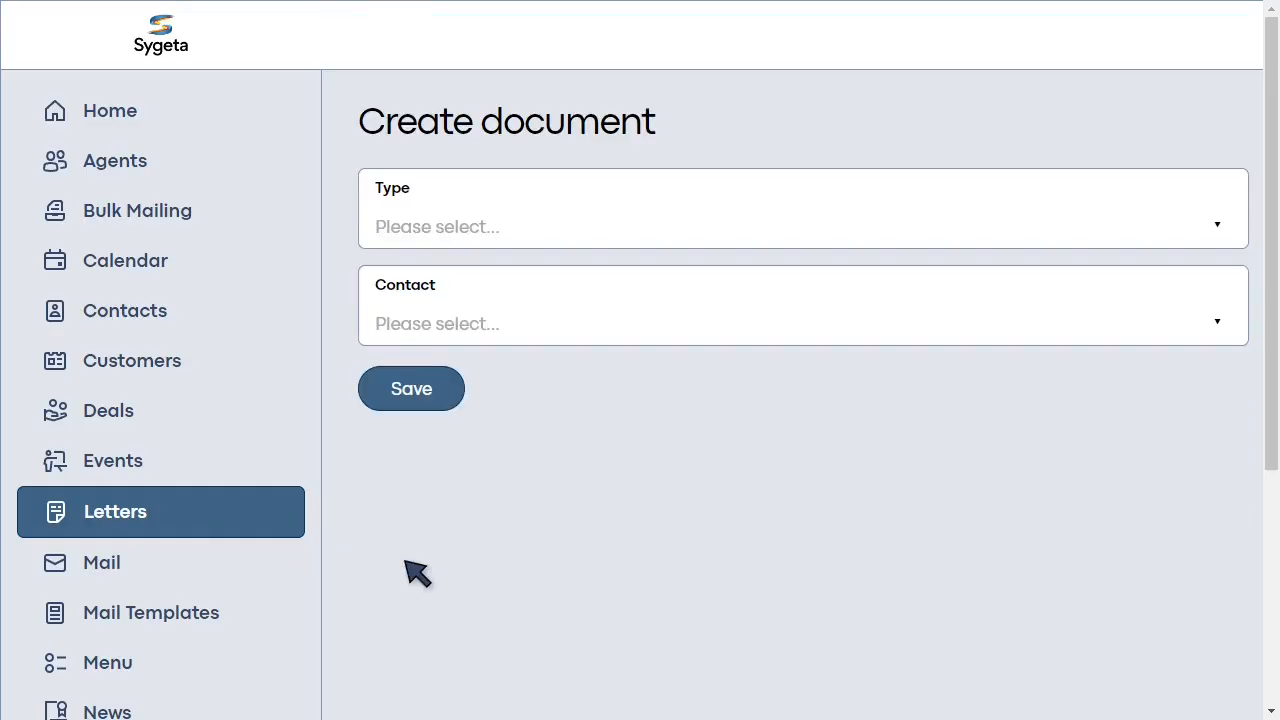
click(597, 231)
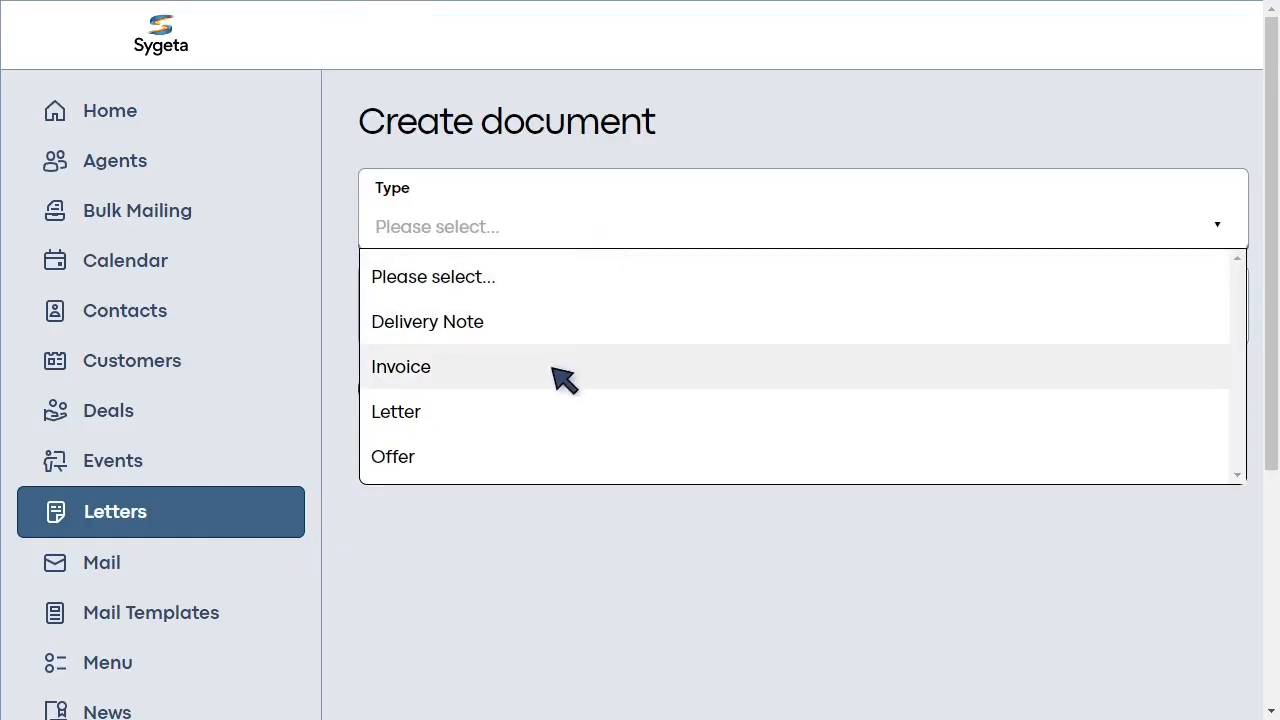
click(536, 412)
click(541, 340)
click(528, 514)
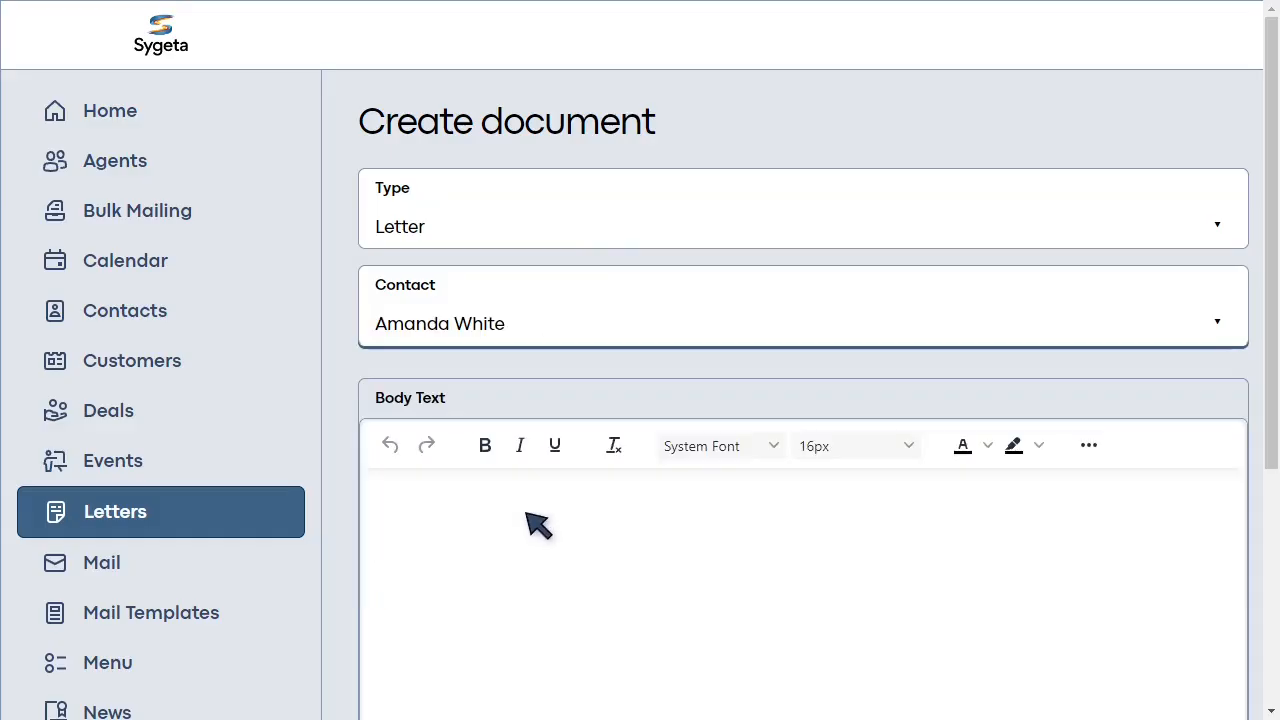
- Paste the copied Q4 2024 performance report into the letter's body text and check it through to the closing paragraph
click(527, 514)
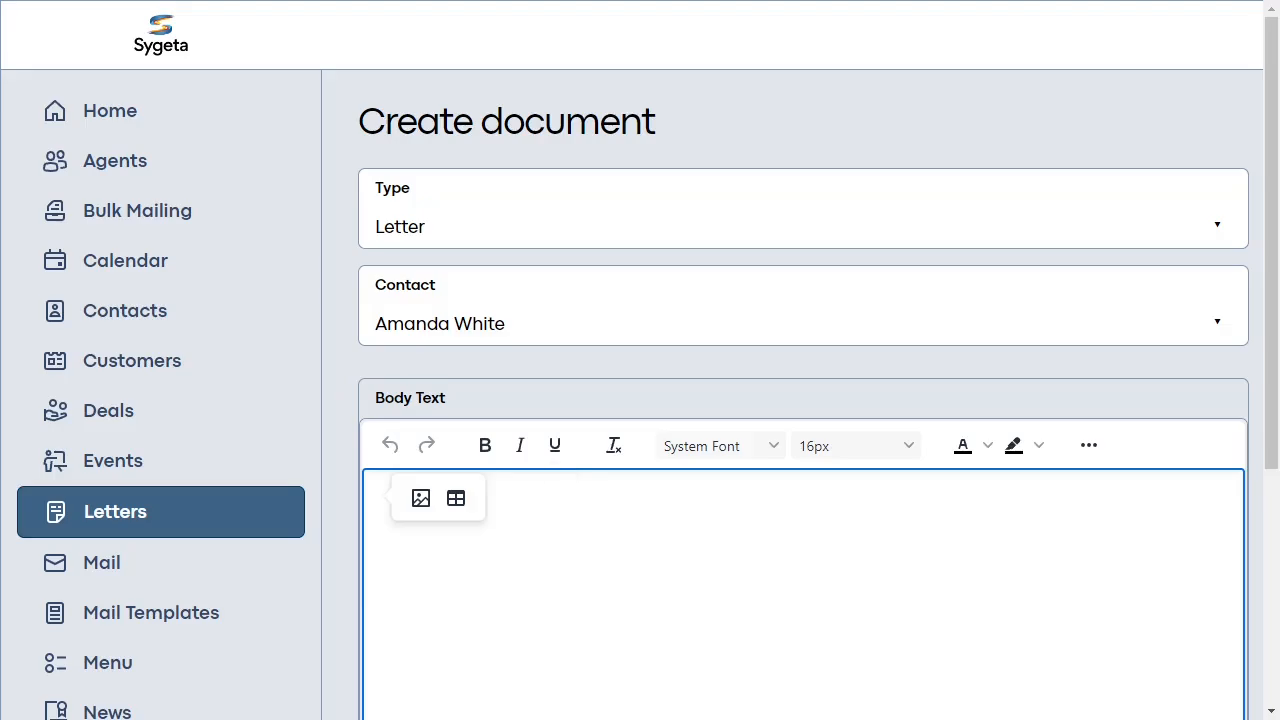
key(ctrl+v)
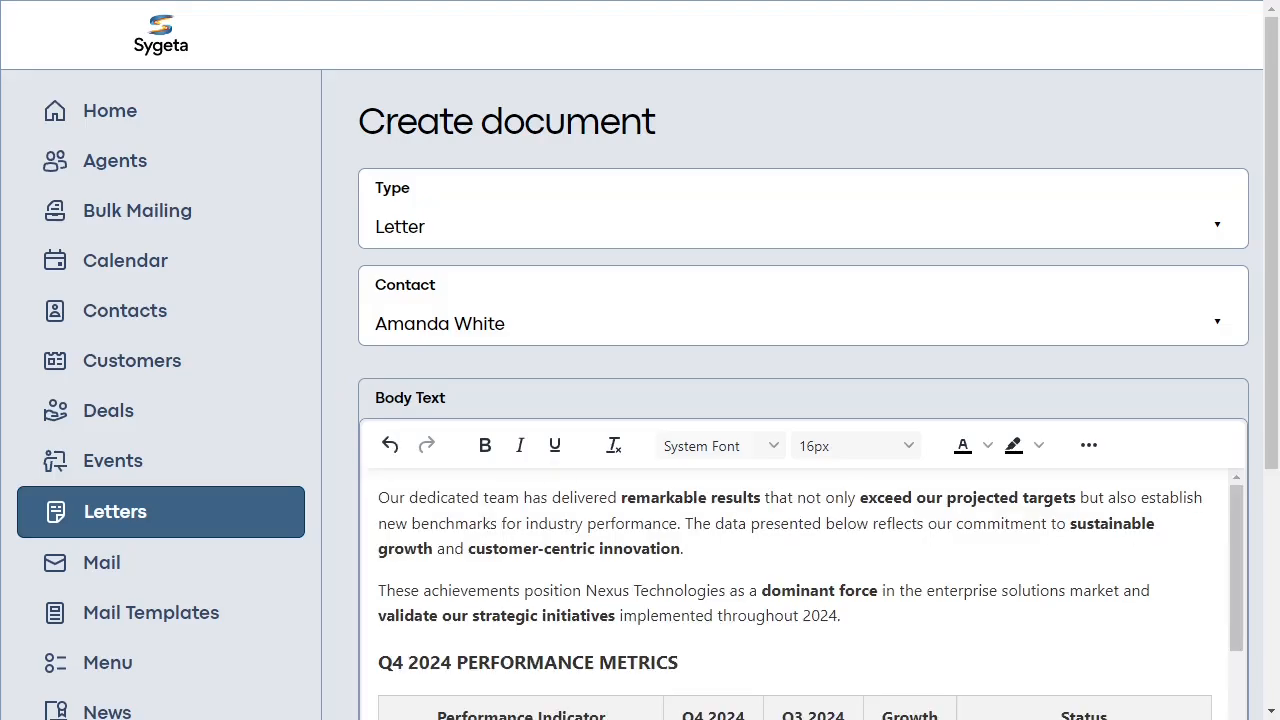
scroll(800, 600, down, 3)
scroll(800, 450, down, 3)
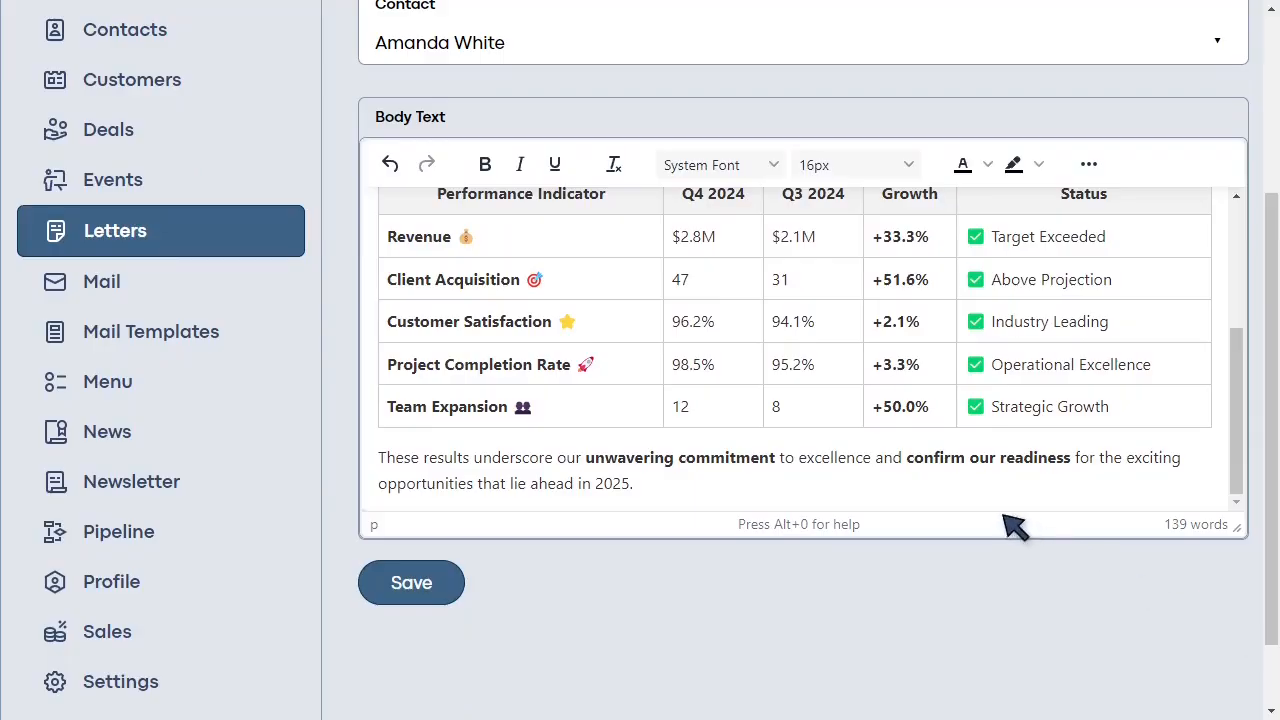
scroll(1006, 510, up, 3)
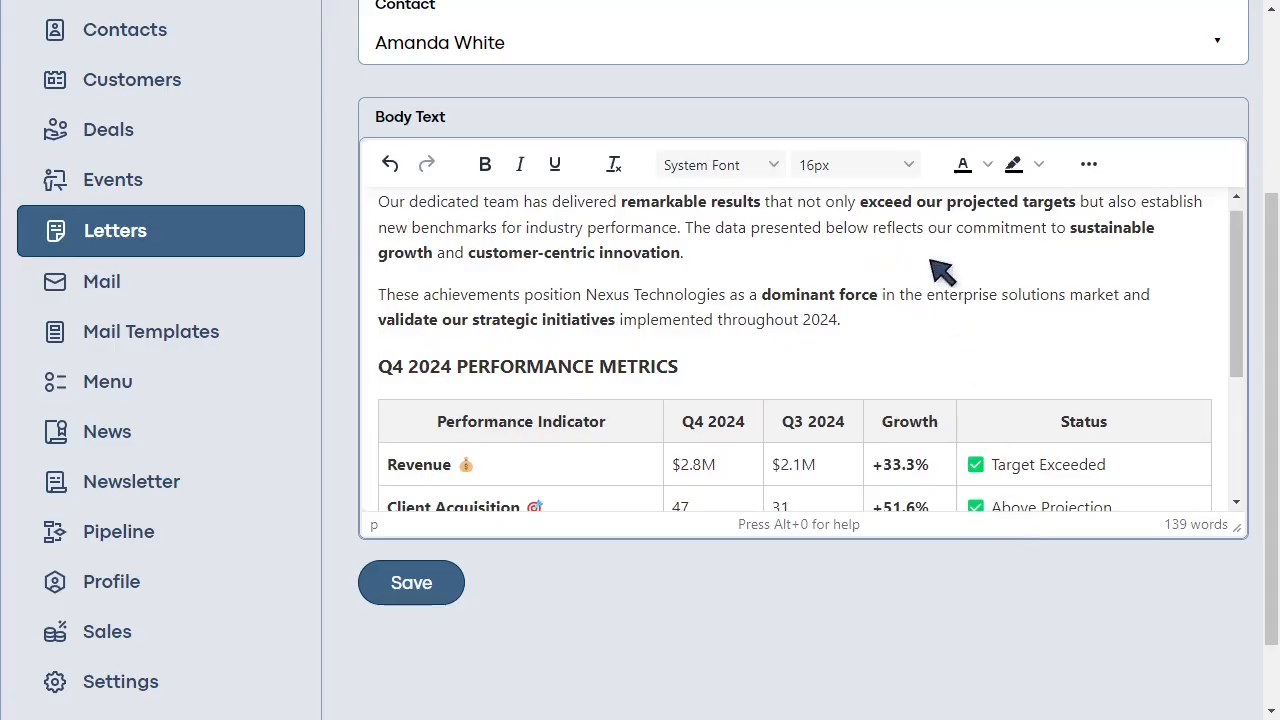
- Reveal the body text editor's additional formatting tools and open the emoji picker
click(910, 184)
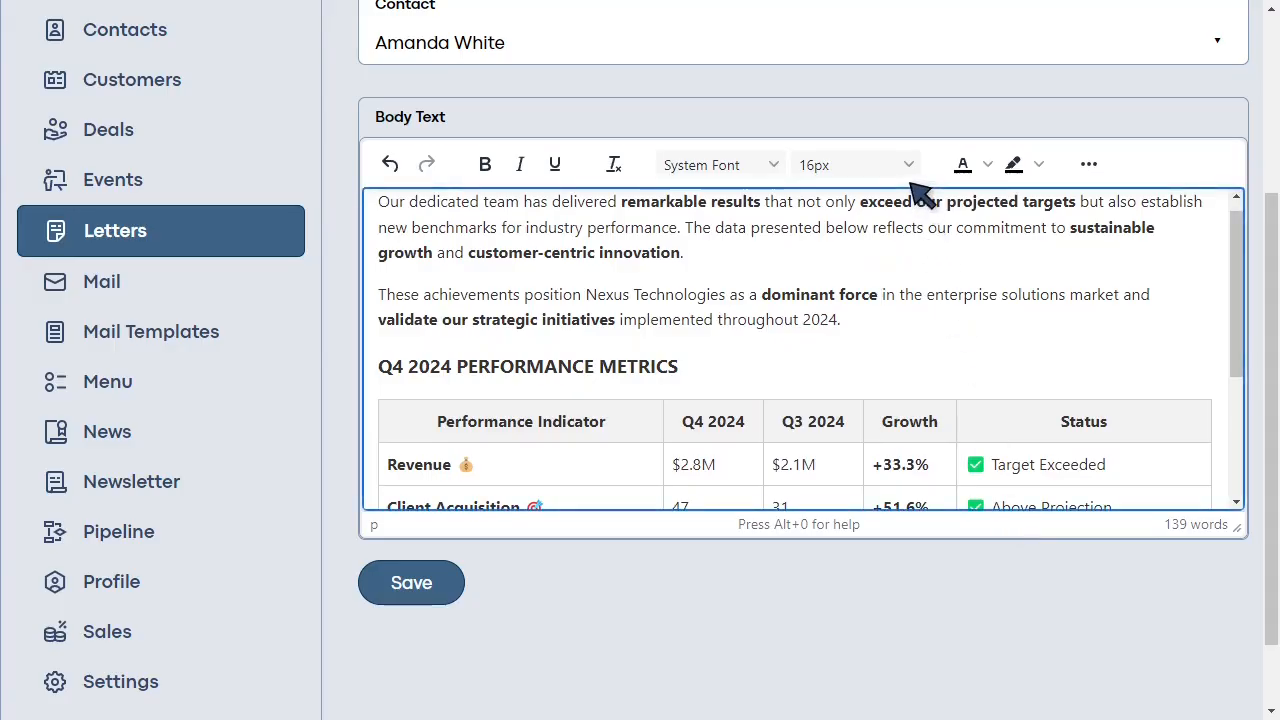
click(1089, 165)
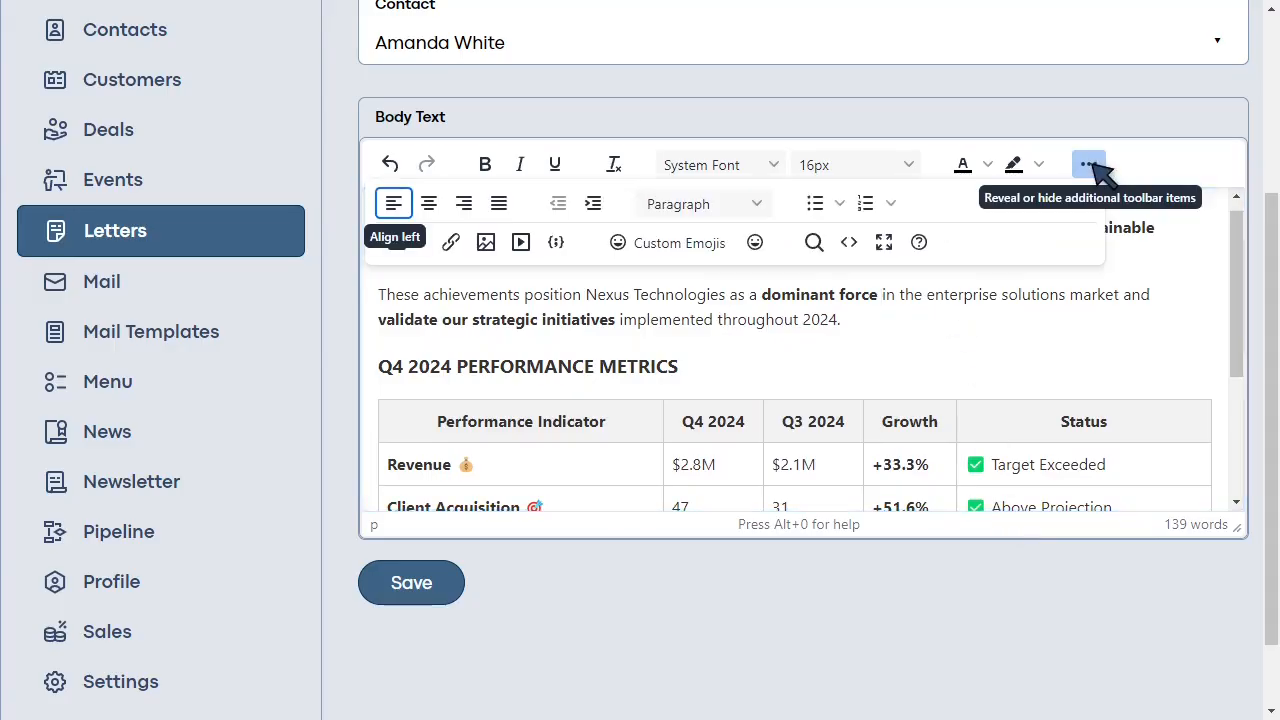
click(754, 244)
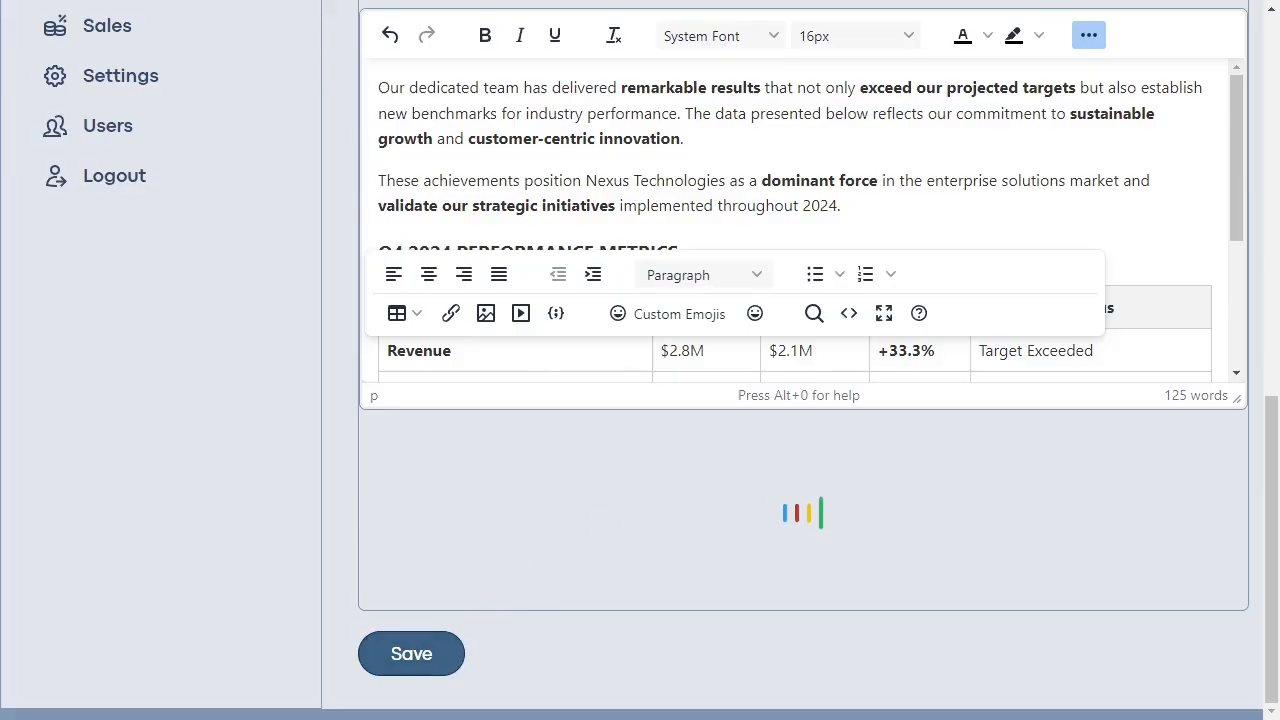
- Save the letter and review its full print preview, including the performance table
scroll(793, 289, down, 1)
scroll(793, 289, down, 5)
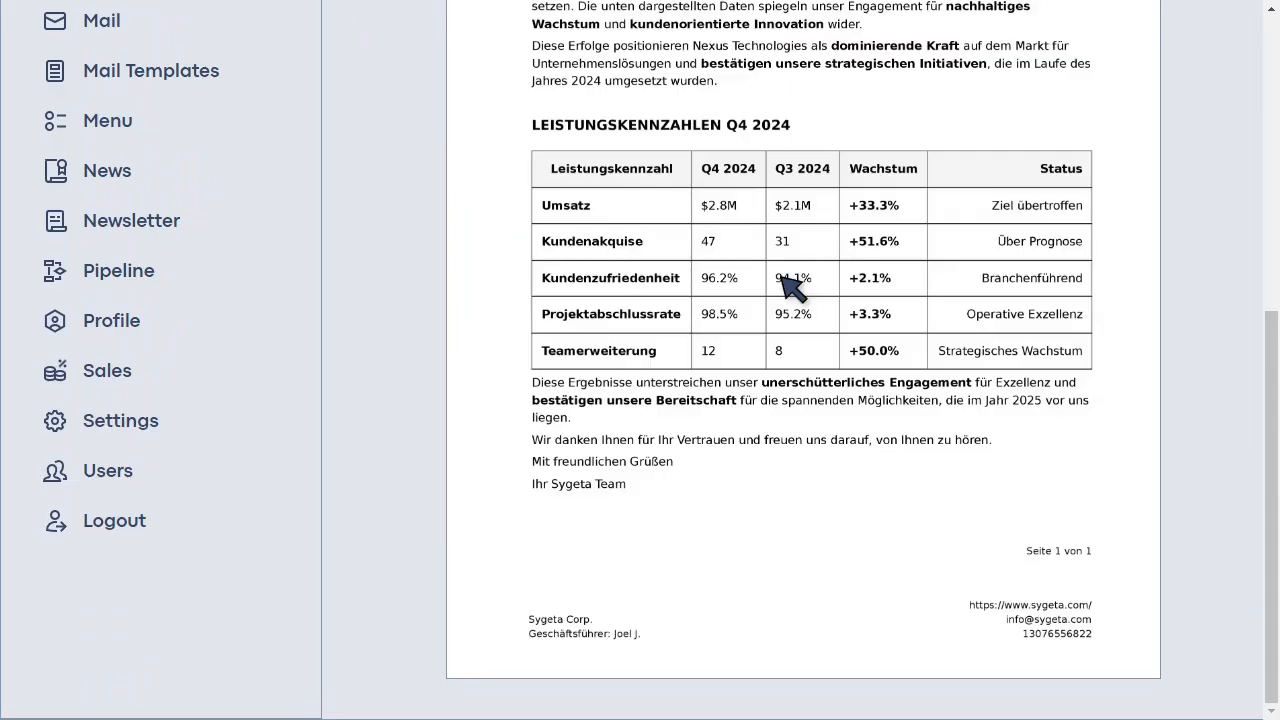
scroll(793, 289, up, 3)
scroll(793, 289, up, 3)
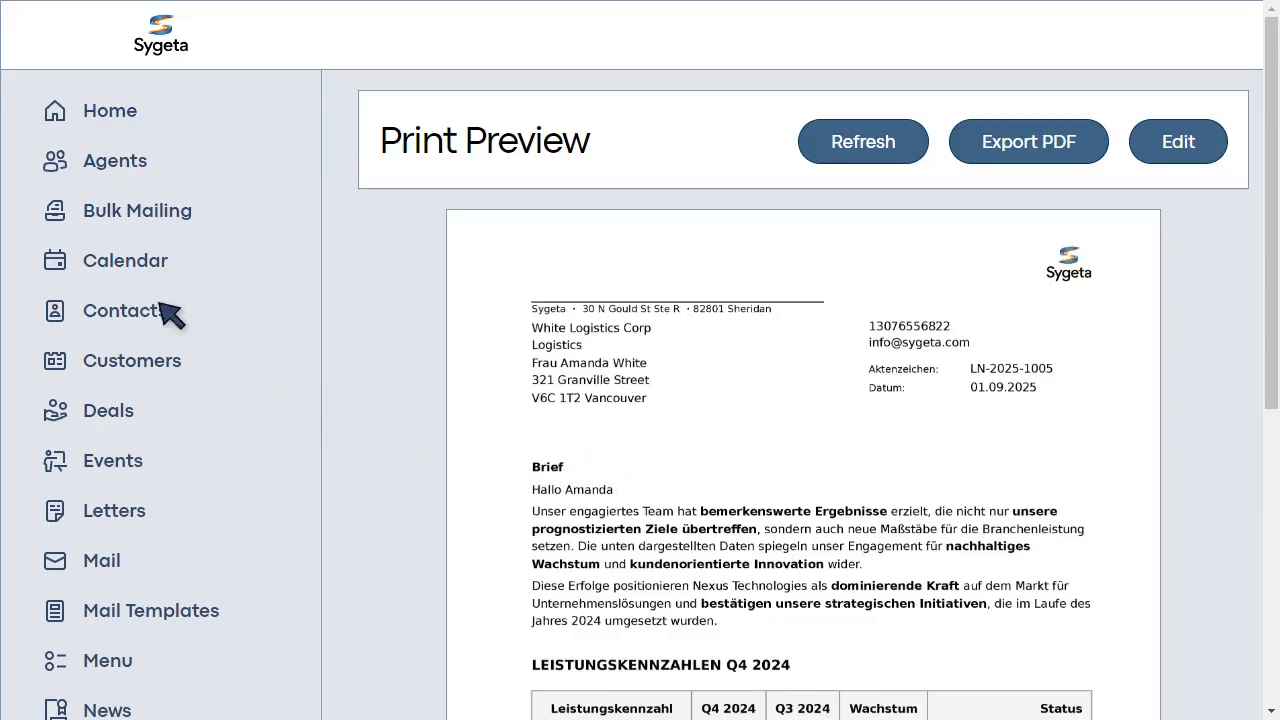
- Start a new bulk mailing named sales-results with the title Sales Results
click(104, 224)
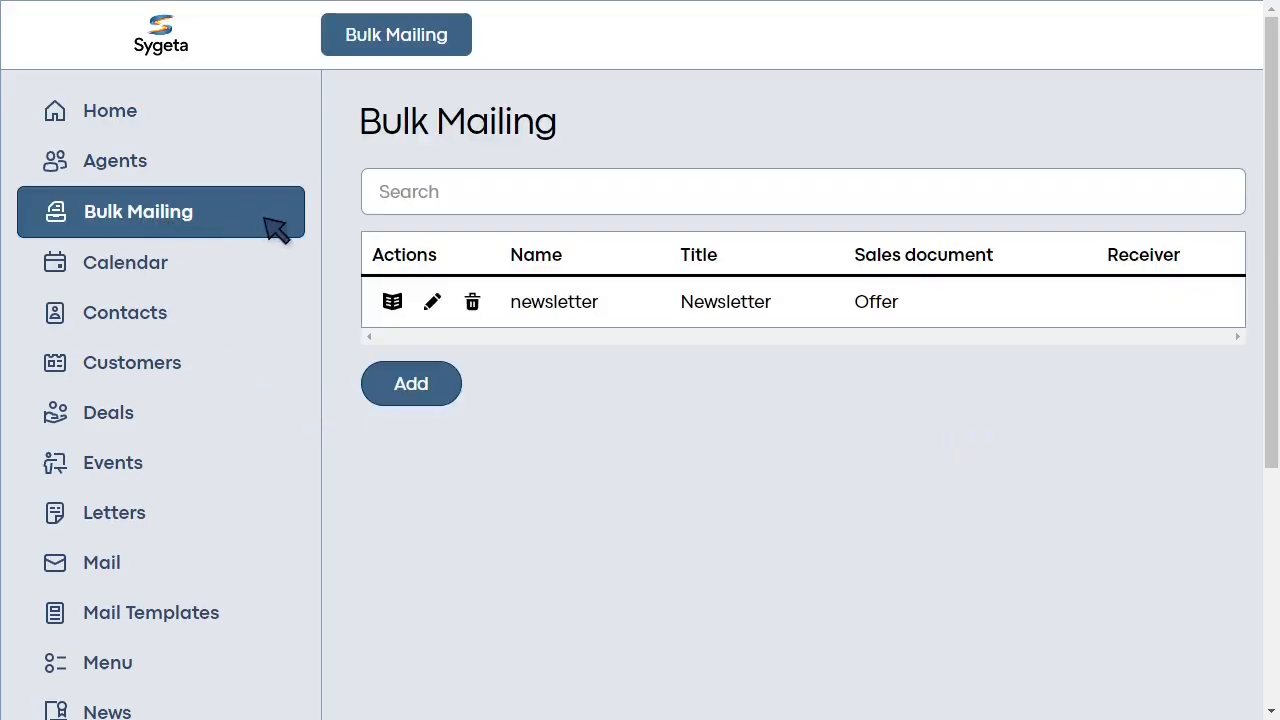
click(418, 383)
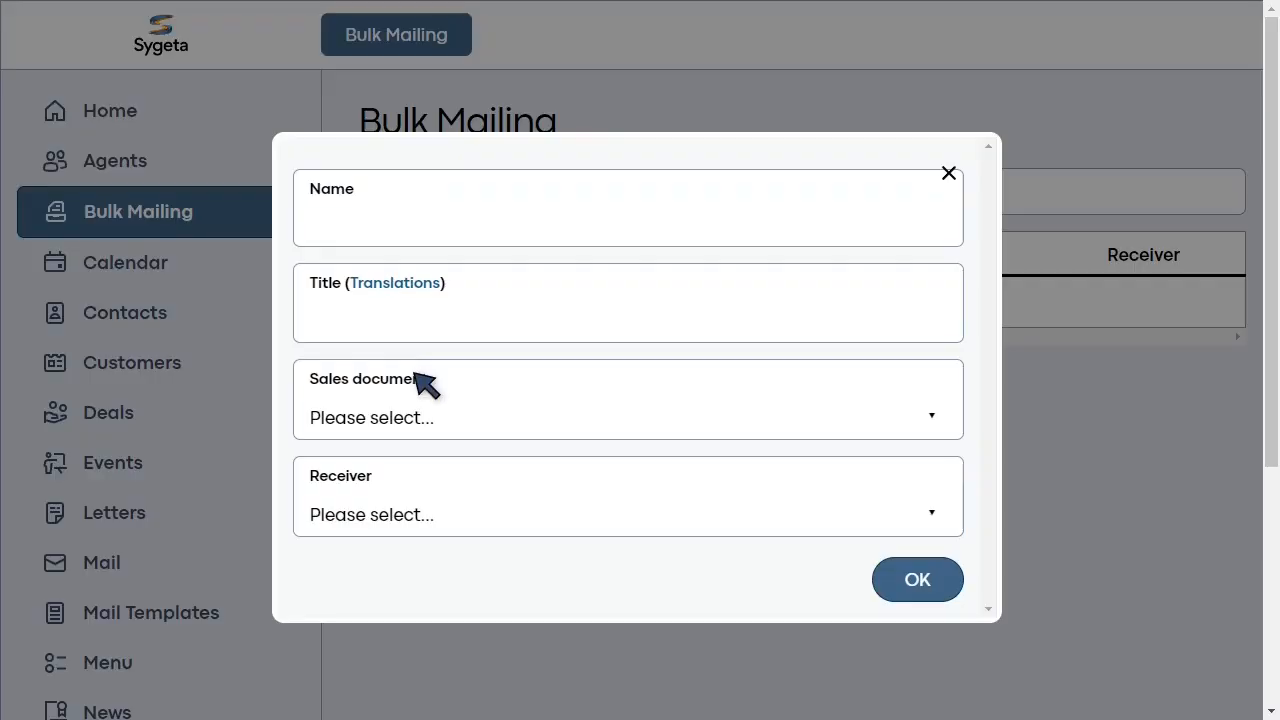
click(412, 243)
text(sales -results)
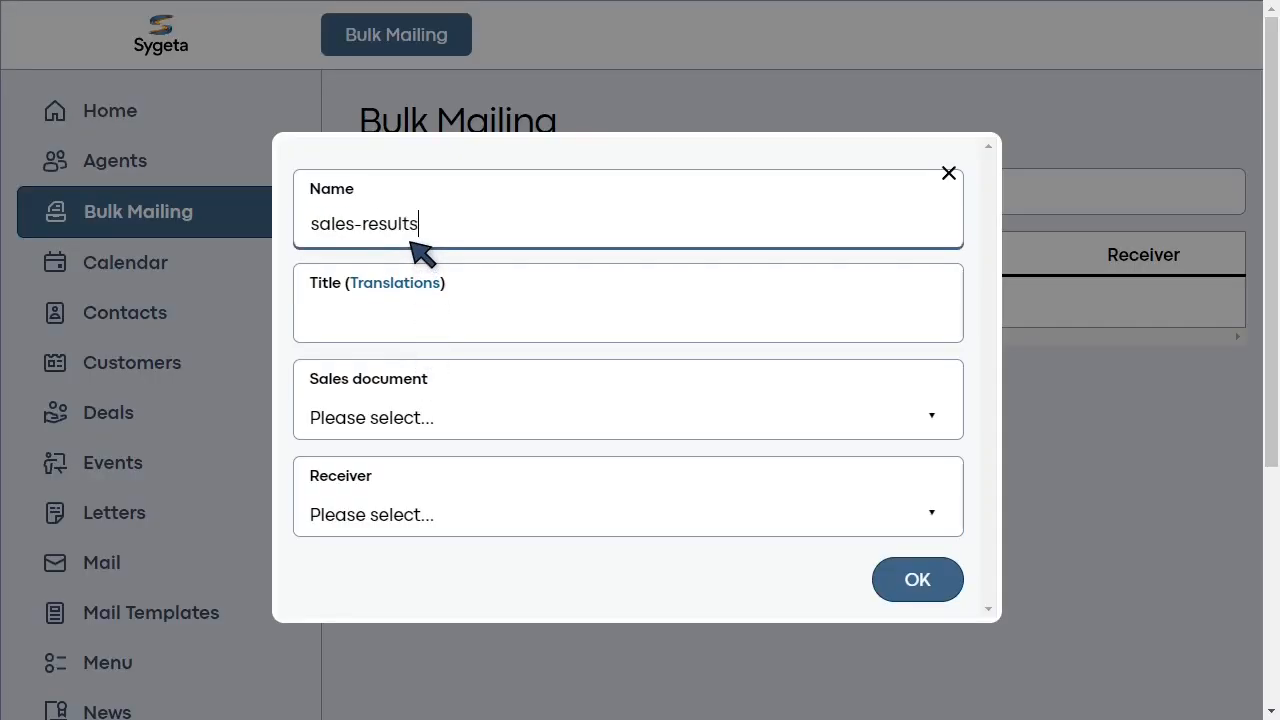
key(Tab)
text(Sales Results)
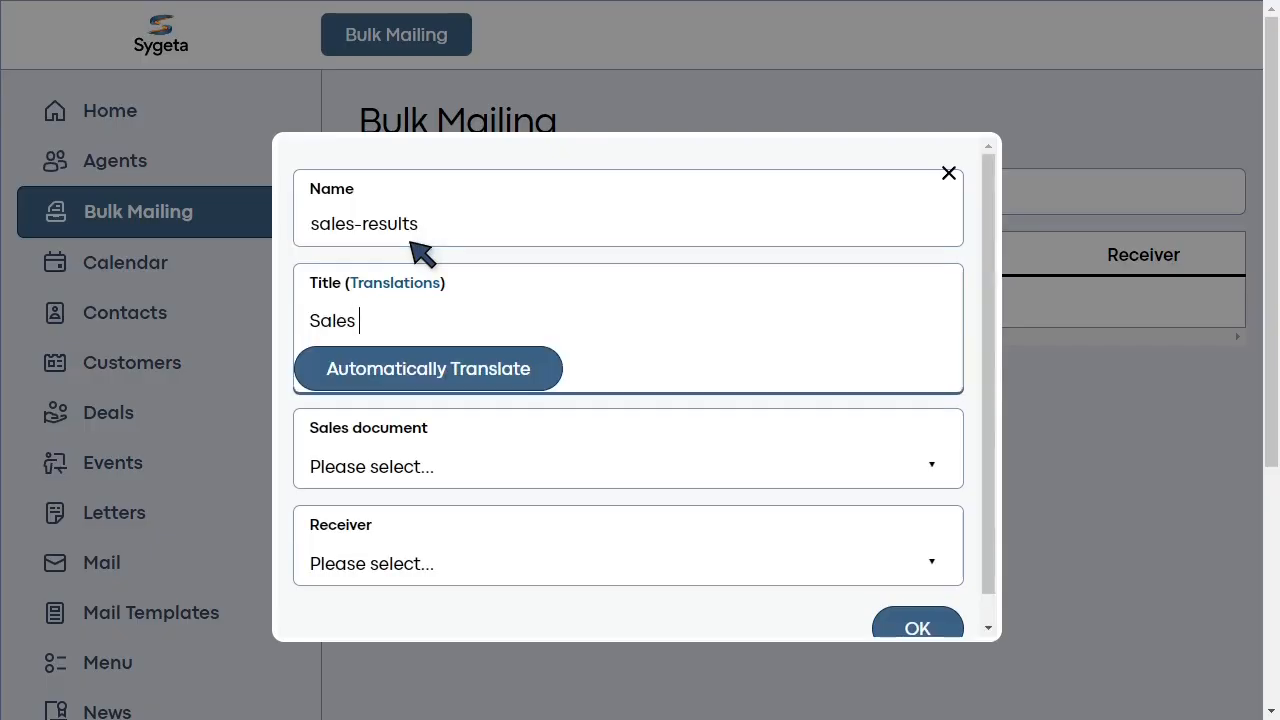
key(Tab)
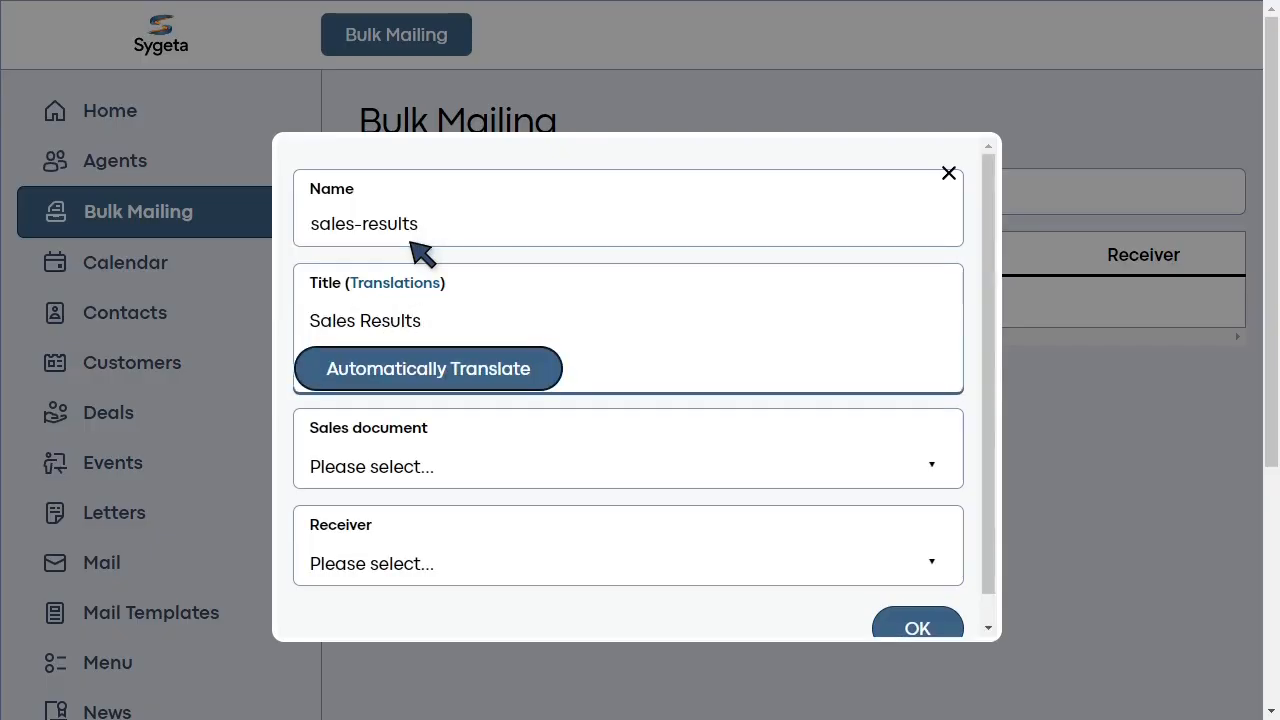
- Choose the Sales Results letter as the bulk mailing's sales document
click(437, 440)
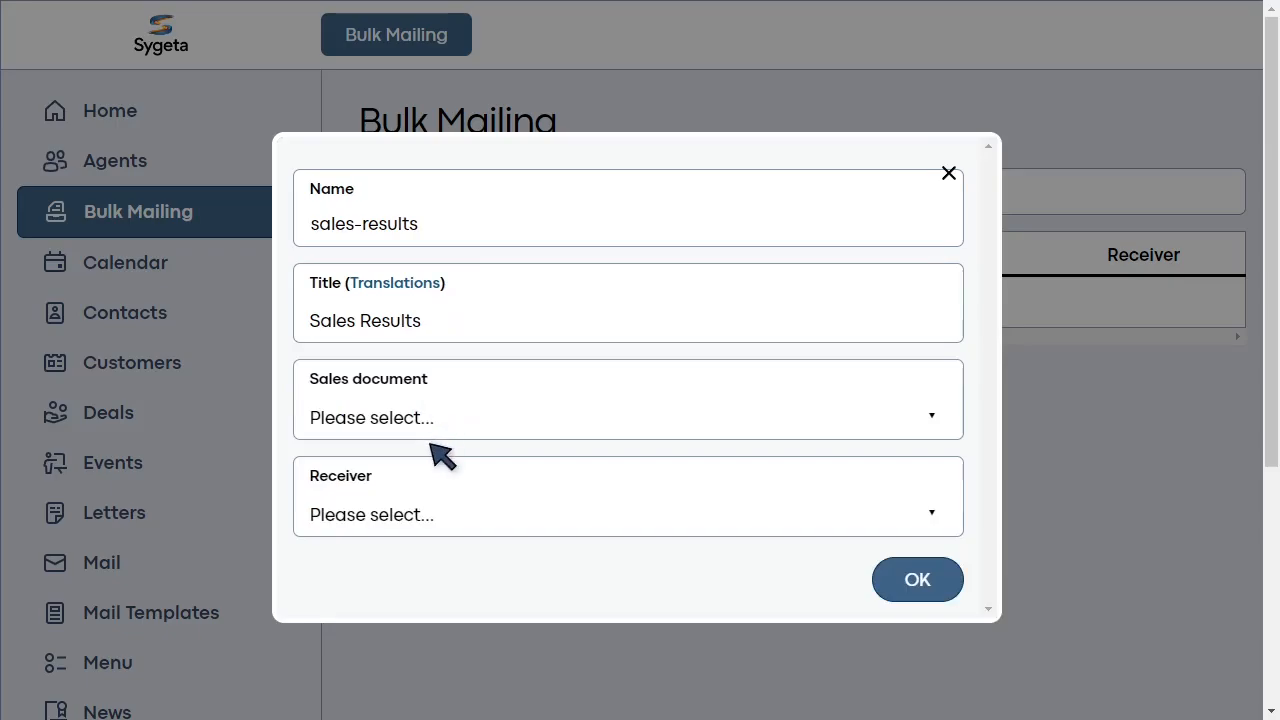
click(433, 415)
scroll(433, 415, down, 1)
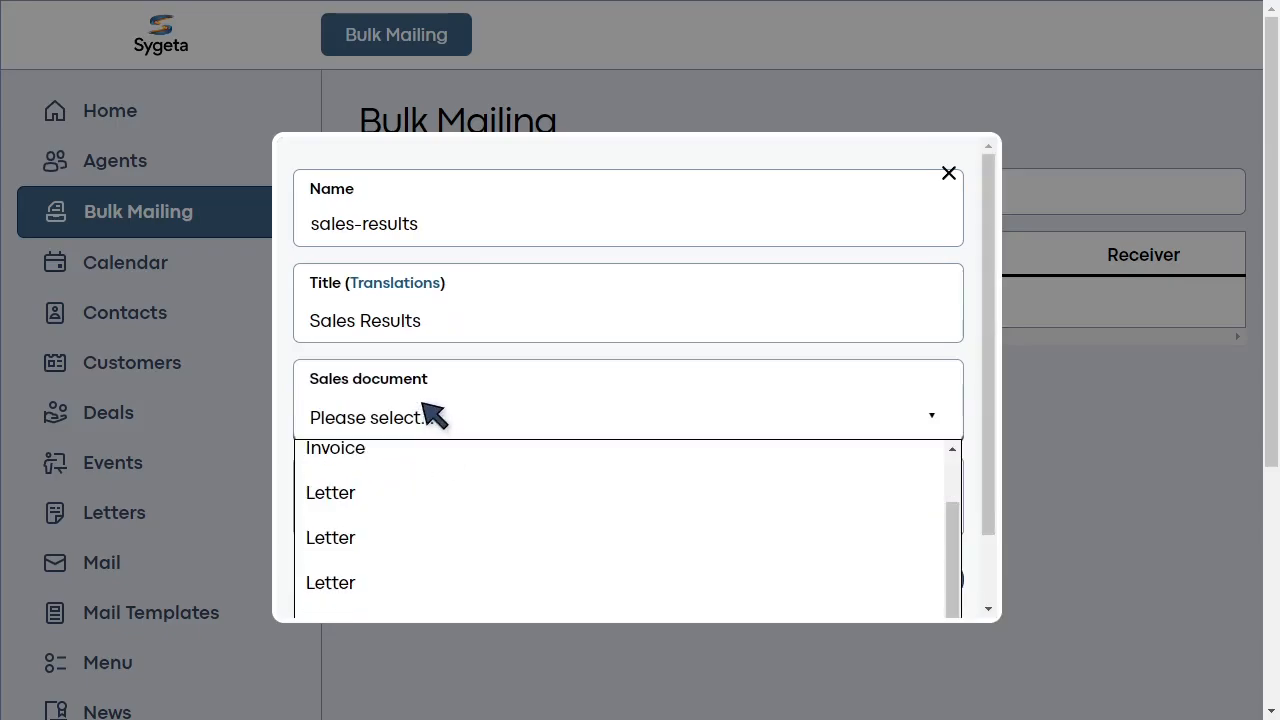
scroll(433, 415, down, 1)
click(409, 584)
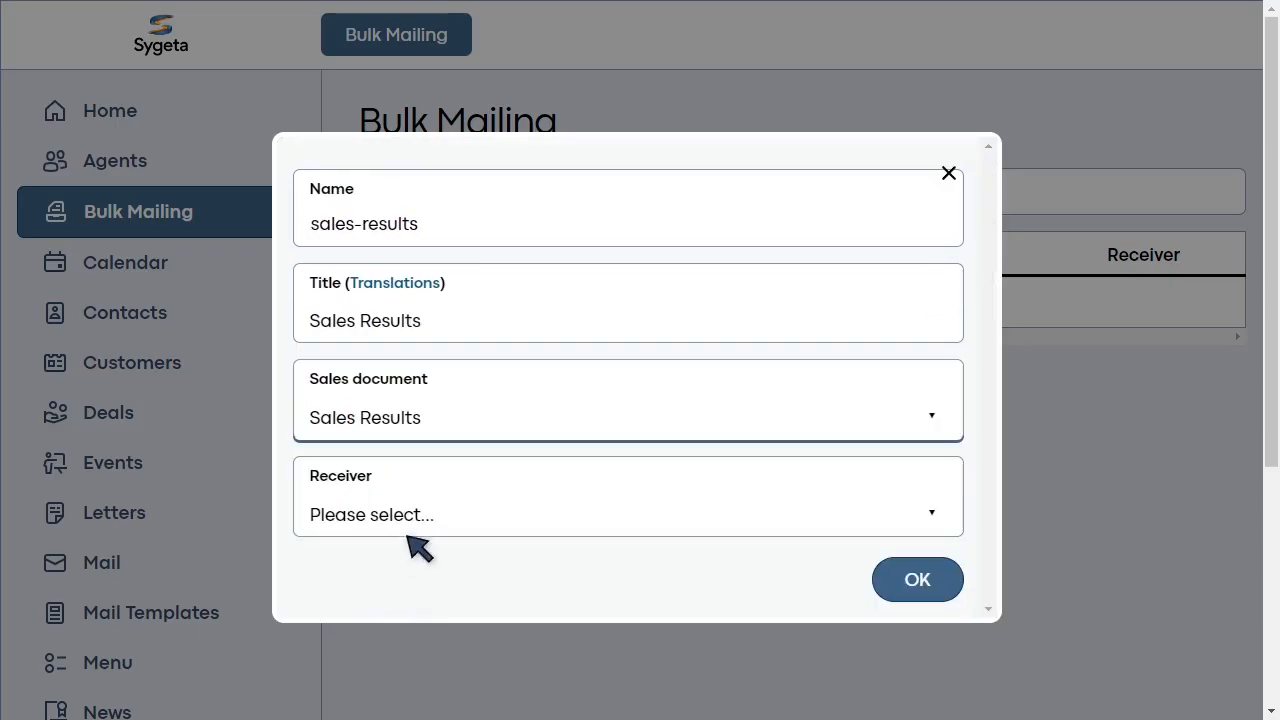
- Select nine contacts from across the contact list as the bulk mailing's receivers
click(410, 527)
click(420, 476)
click(430, 519)
click(435, 564)
scroll(437, 586, down, 2)
scroll(437, 584, down, 3)
click(437, 572)
scroll(434, 585, down, 5)
scroll(435, 591, down, 6)
click(437, 587)
click(422, 480)
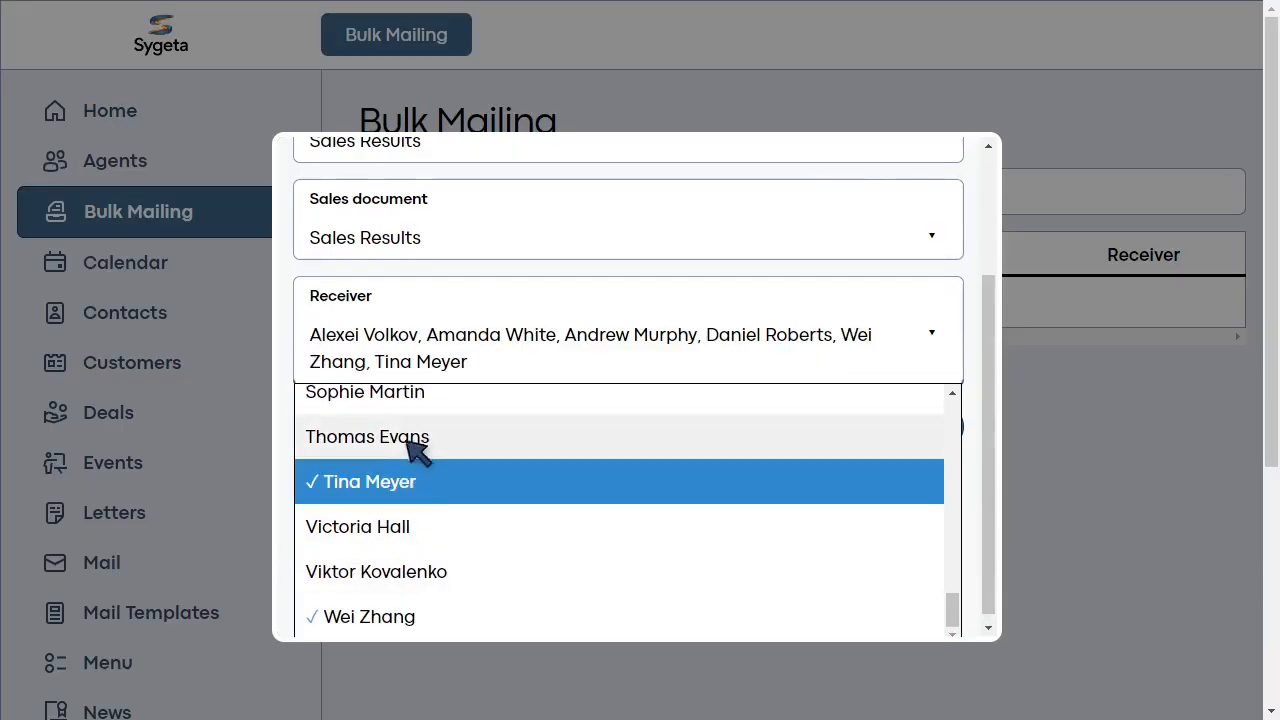
click(416, 449)
click(423, 408)
click(423, 410)
click(486, 371)
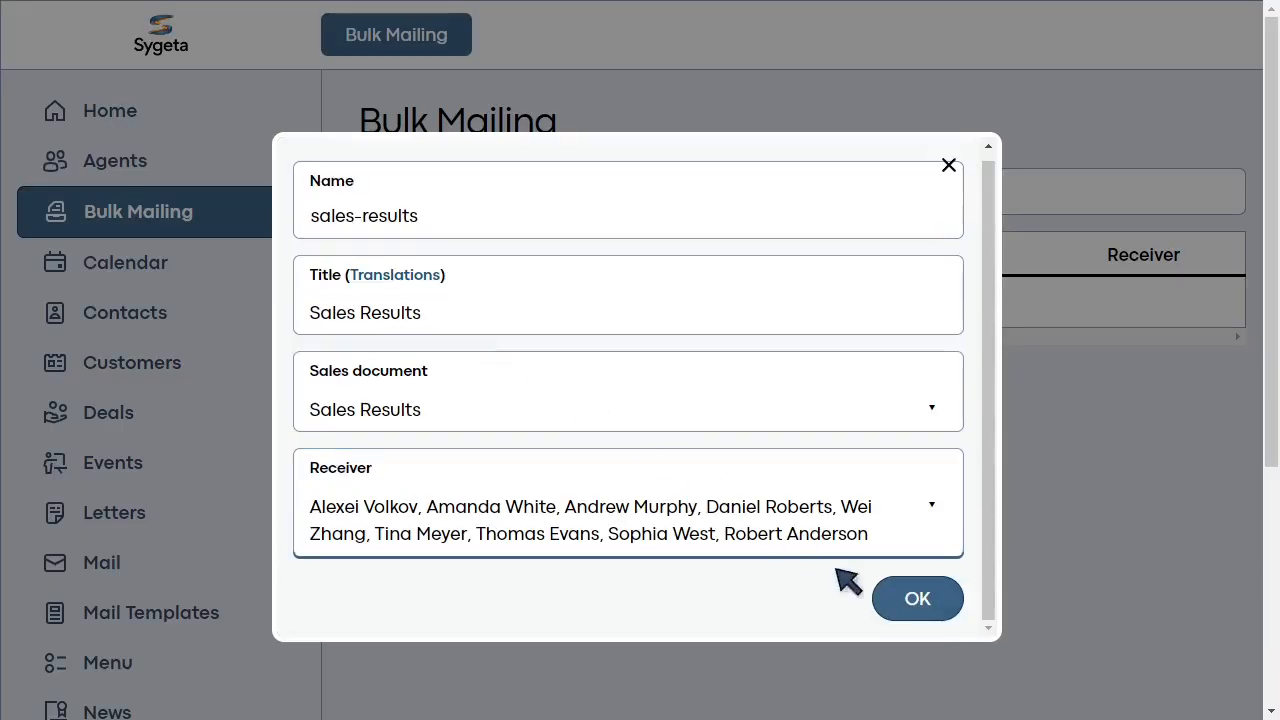
- Save the sales-results bulk mailing and regenerate the documents for all its receivers
click(915, 598)
scroll(880, 558, down, 10)
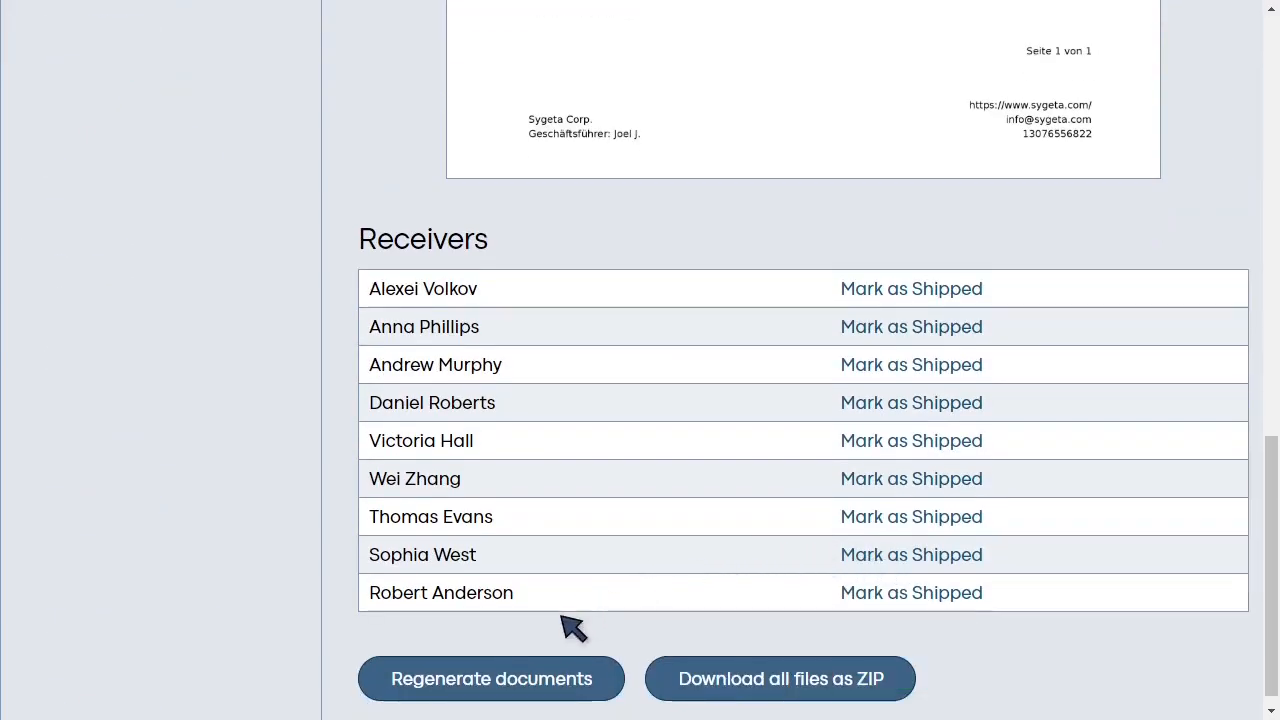
click(491, 688)
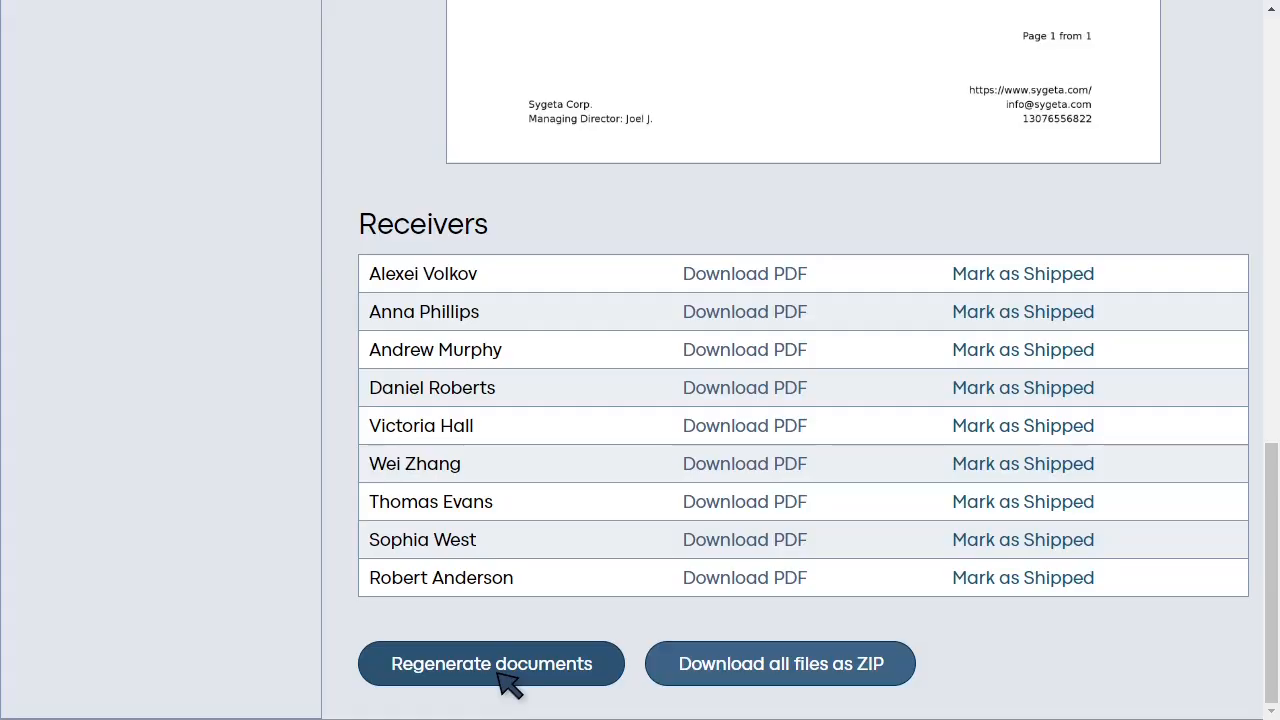
- Open the last receiver's generated PDF, read the letter from header to footer, and close it
click(728, 582)
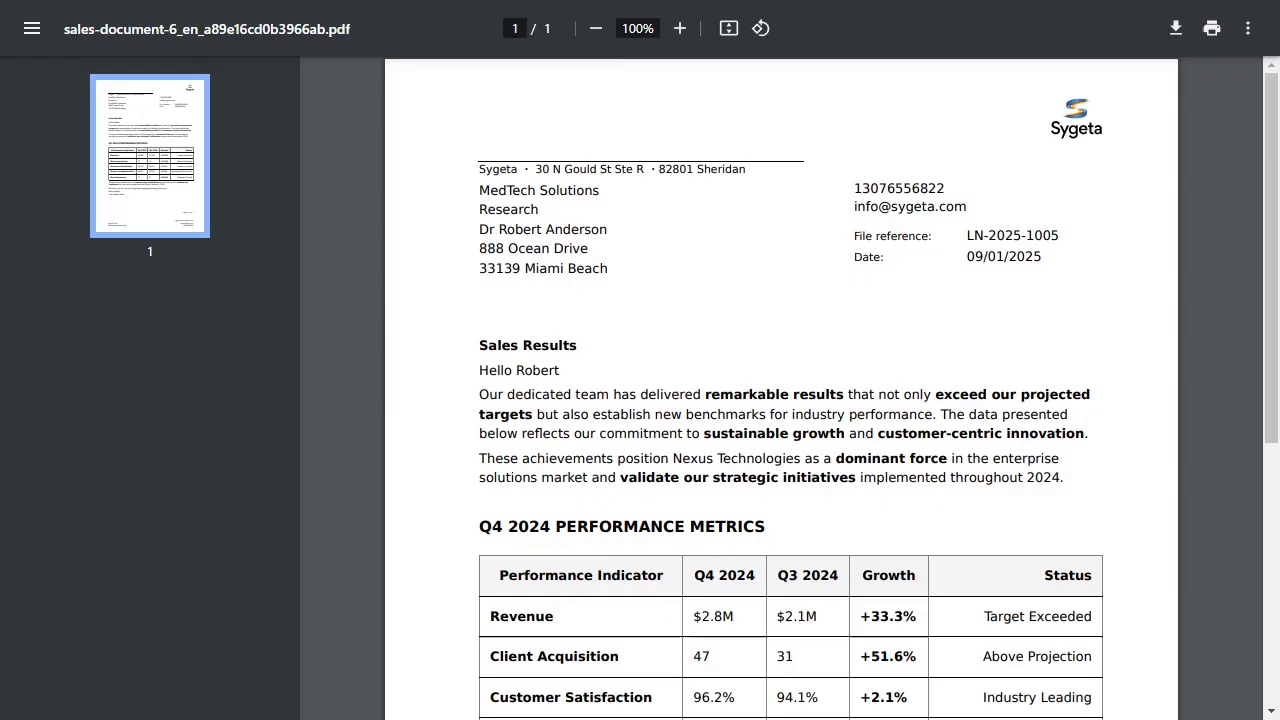
scroll(780, 390, down, 5)
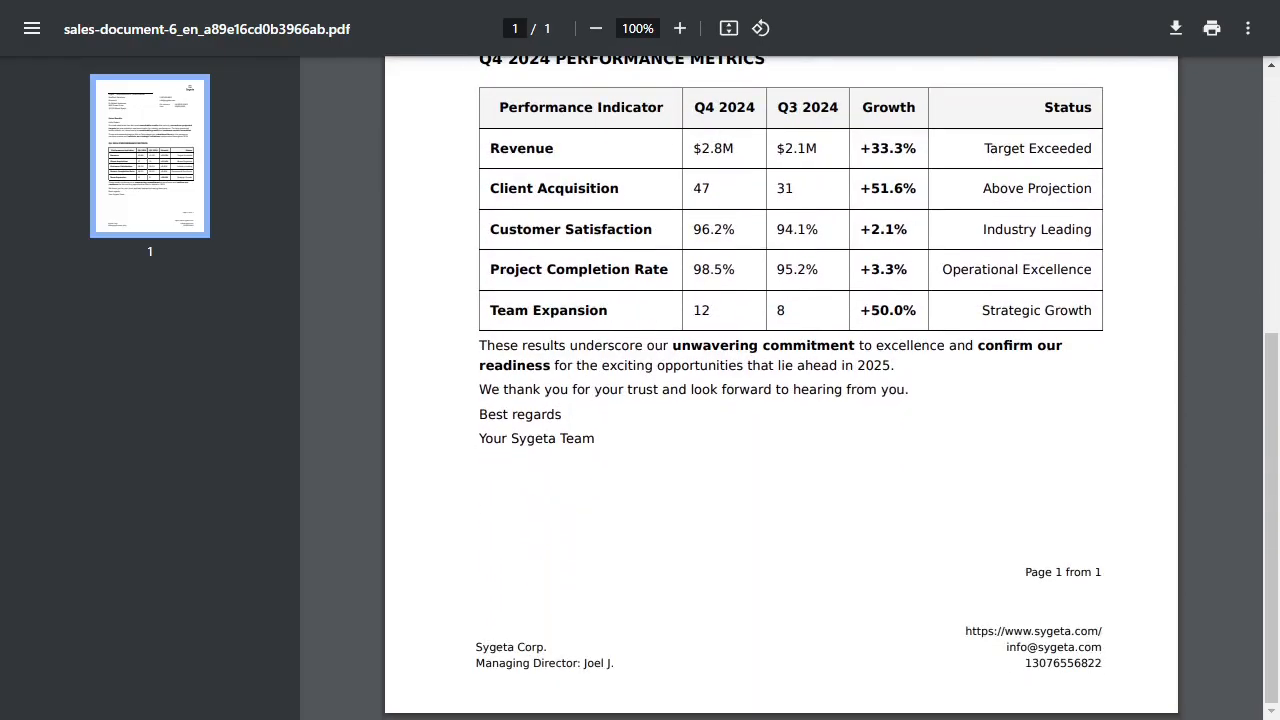
scroll(780, 390, up, 5)
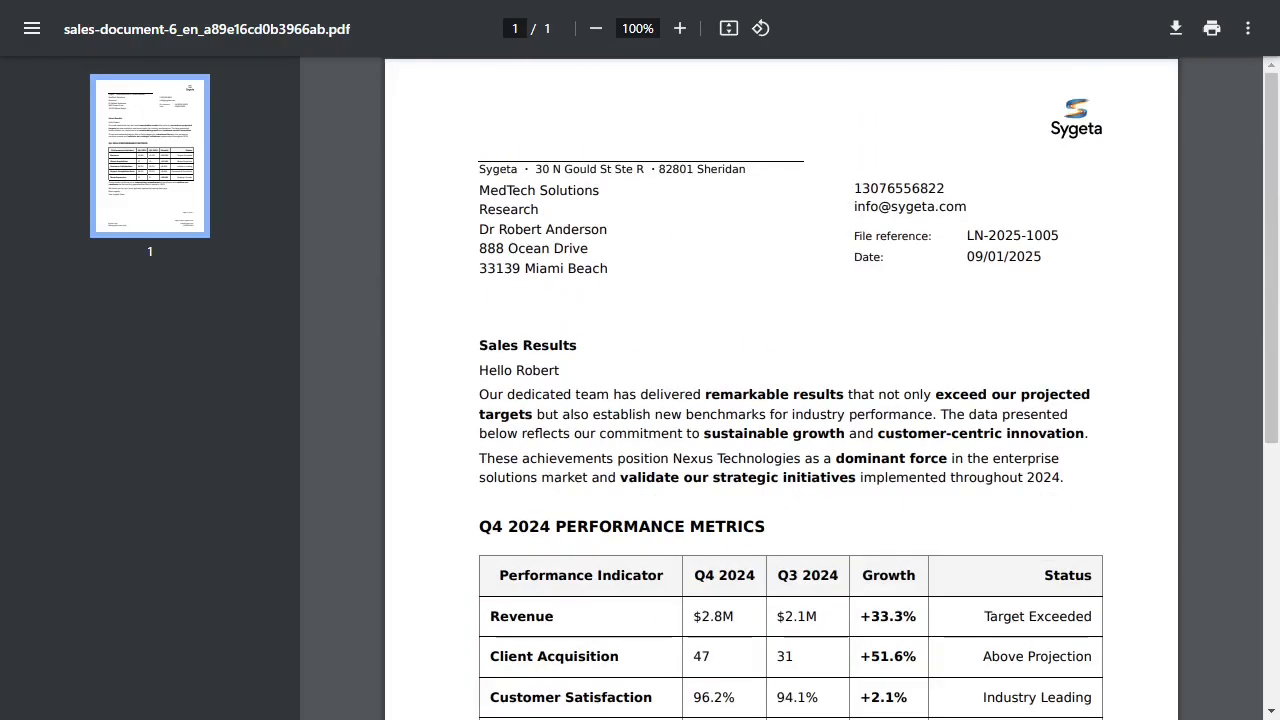
key(ctrl+w)
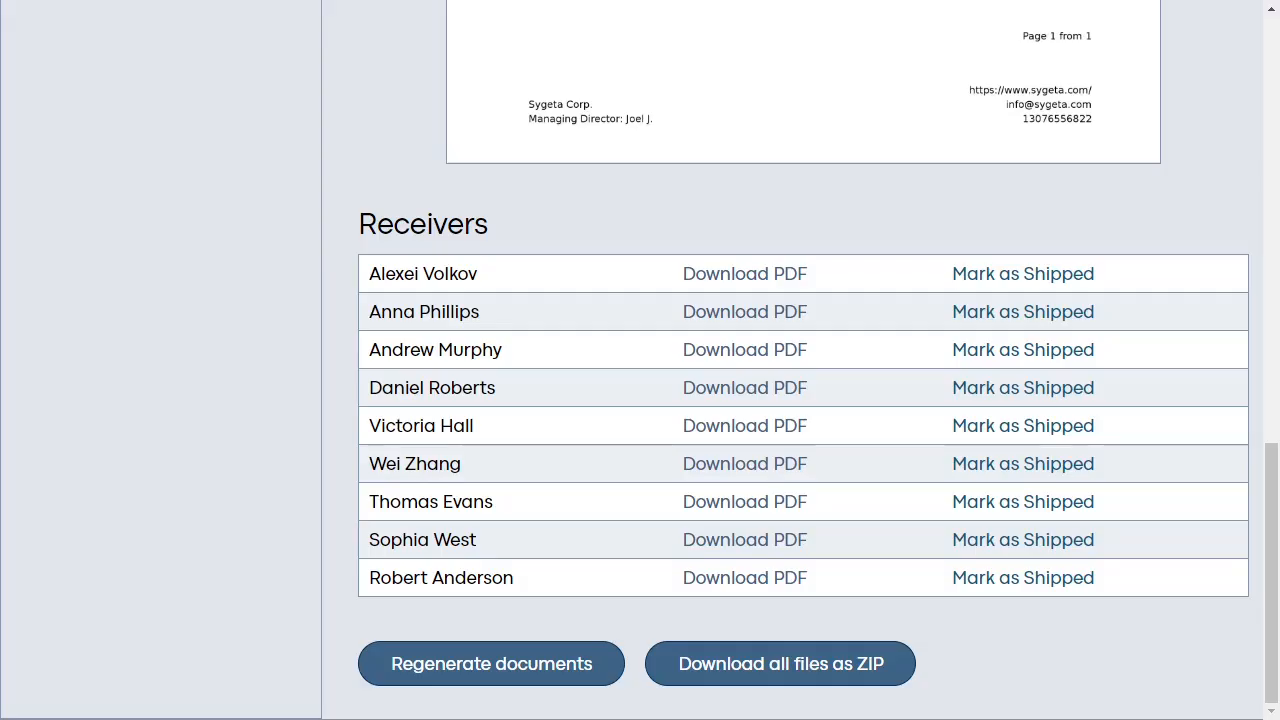
- Open the sixth receiver's generated PDF, enlarge it to 125%, and read the Chinese version including the performance table
click(745, 464)
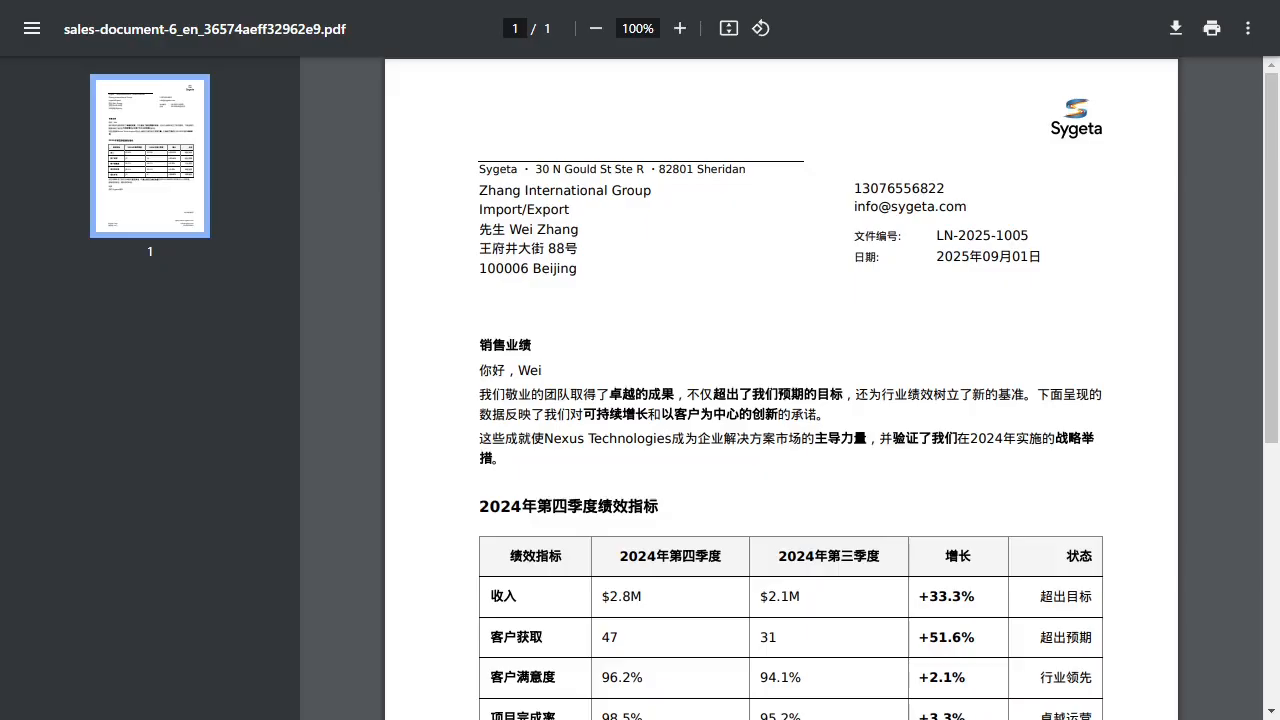
scroll(780, 400, down, 5)
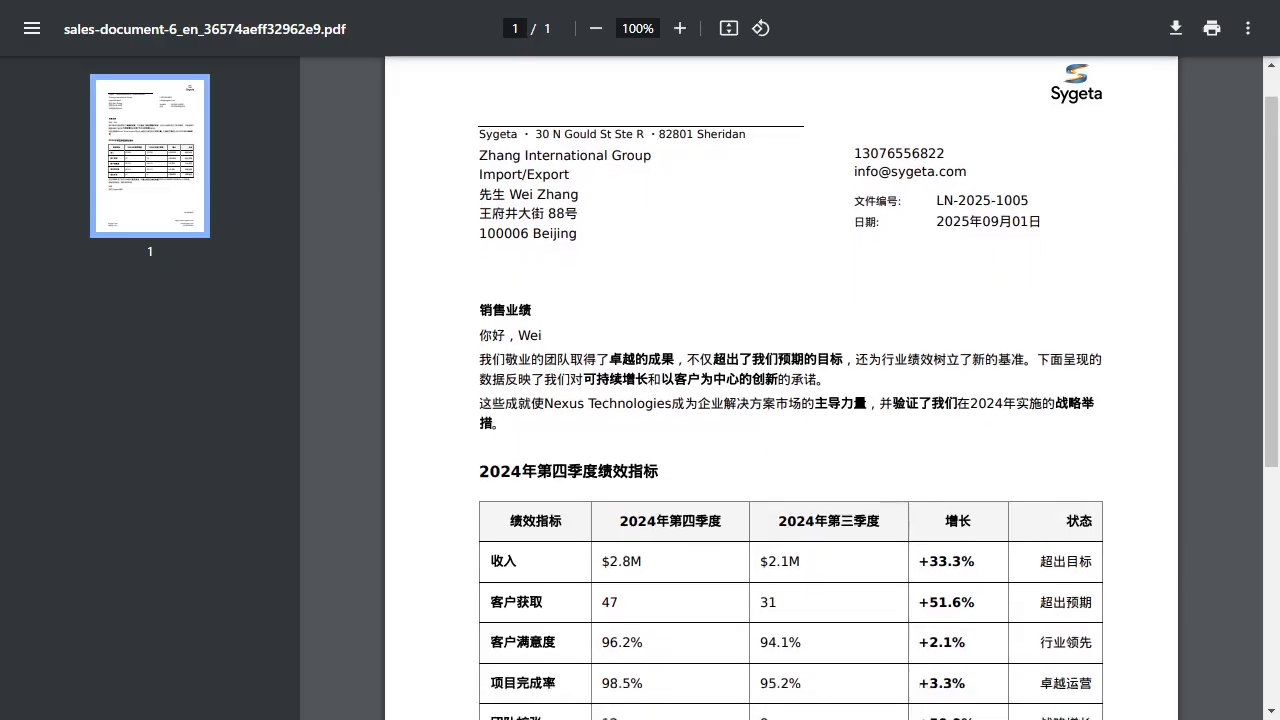
scroll(780, 400, down, 1)
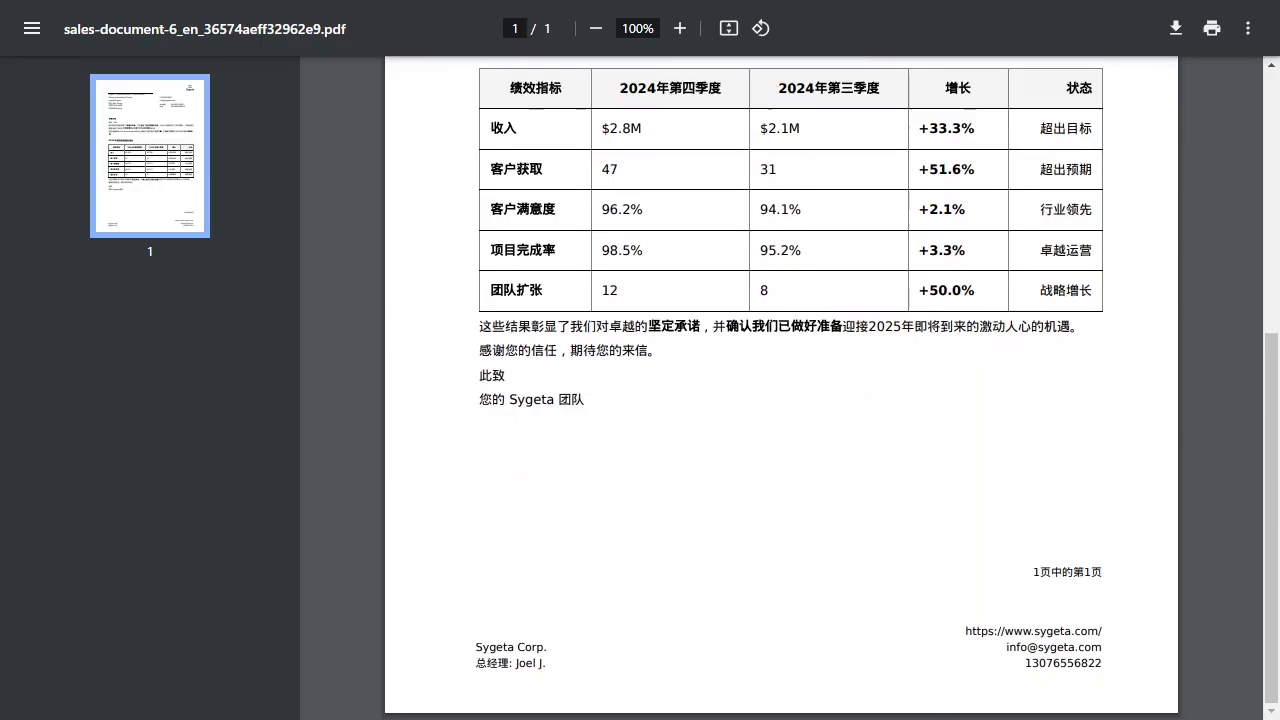
scroll(780, 400, up, 5)
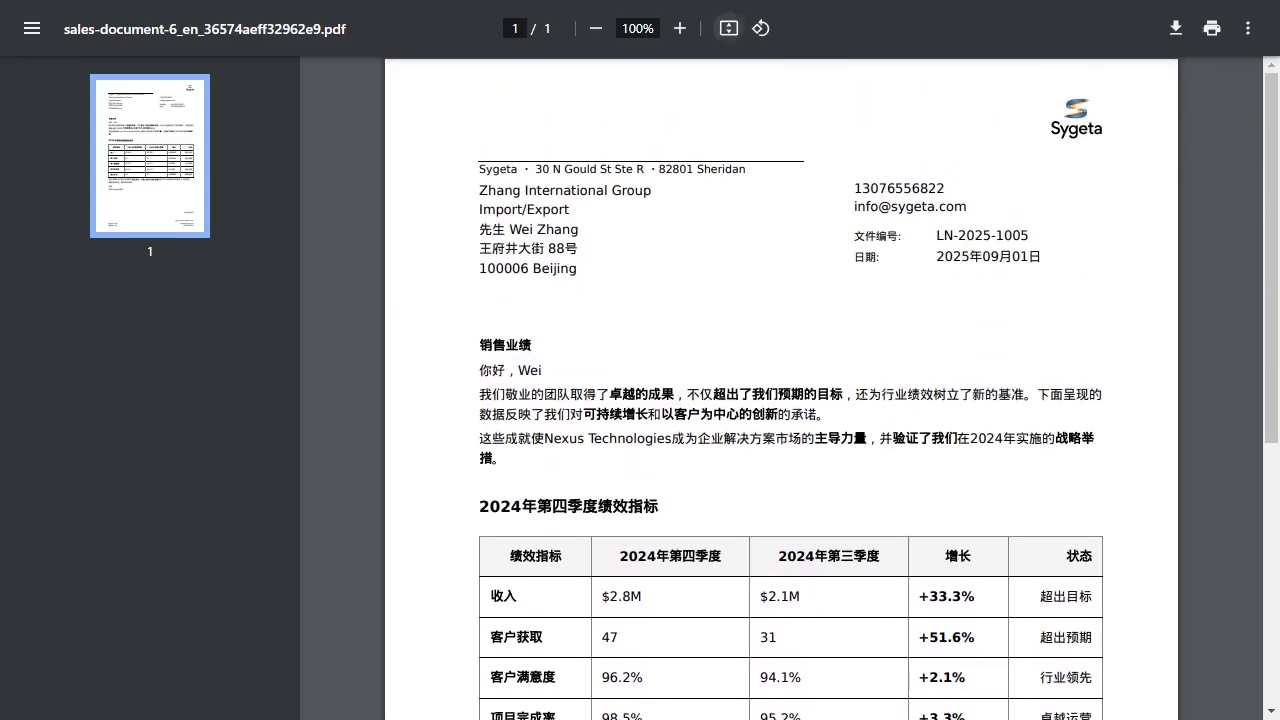
click(680, 28)
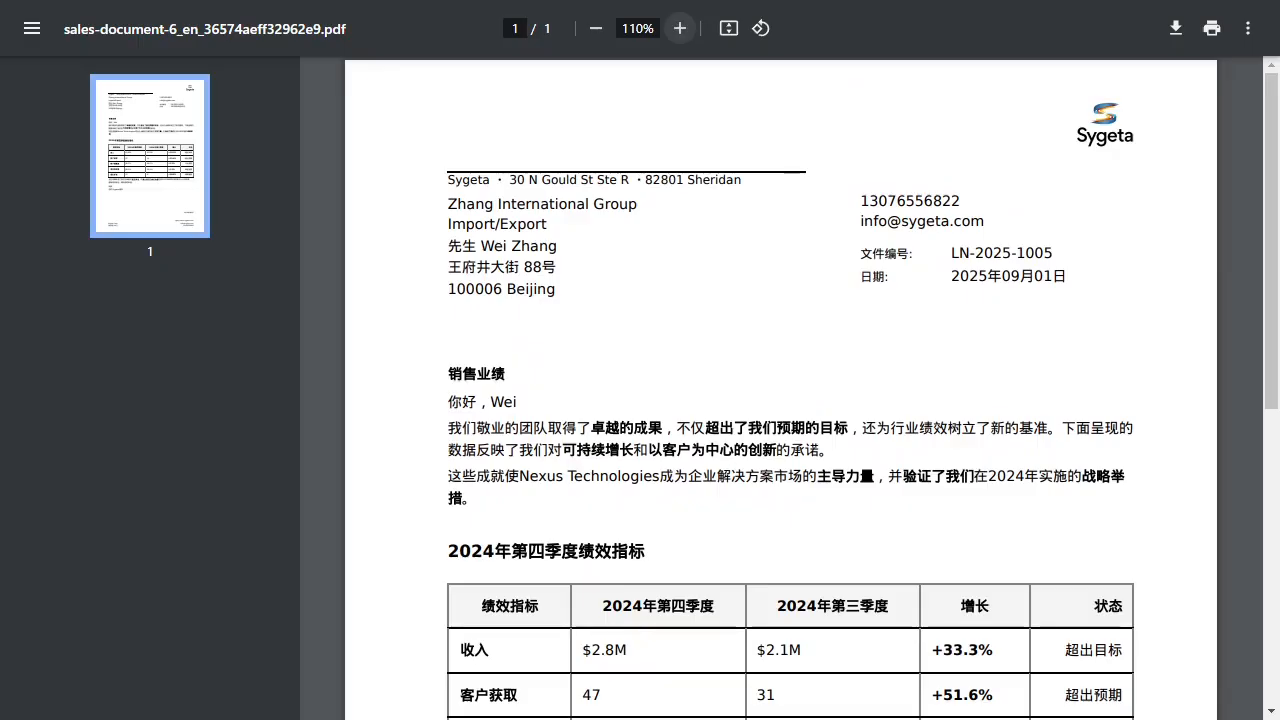
click(680, 28)
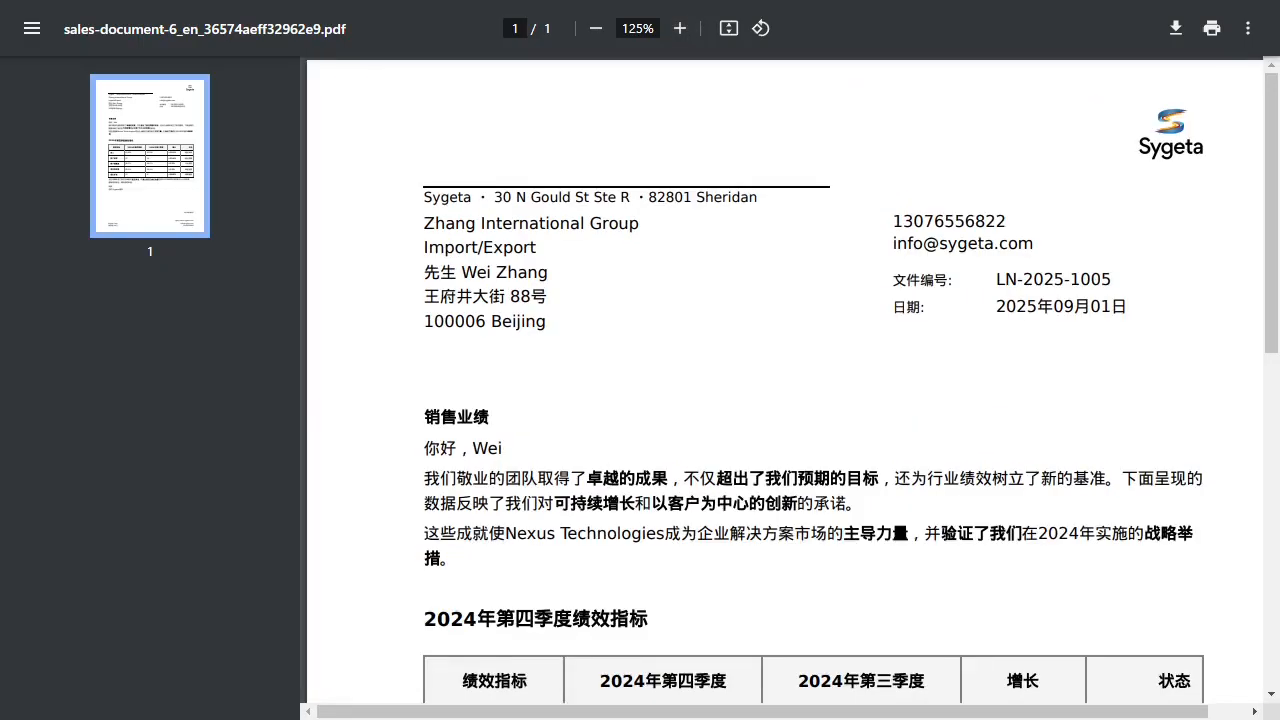
scroll(780, 400, down, 3)
scroll(780, 400, down, 2)
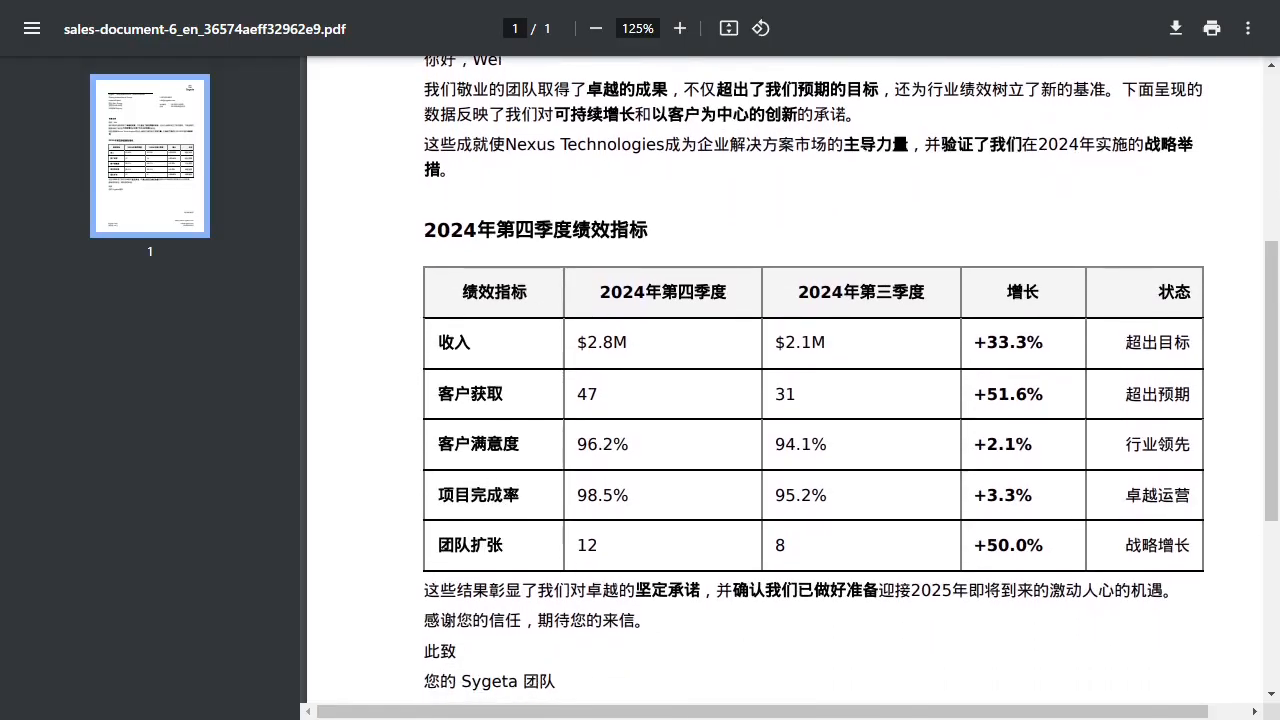
scroll(780, 400, down, 1)
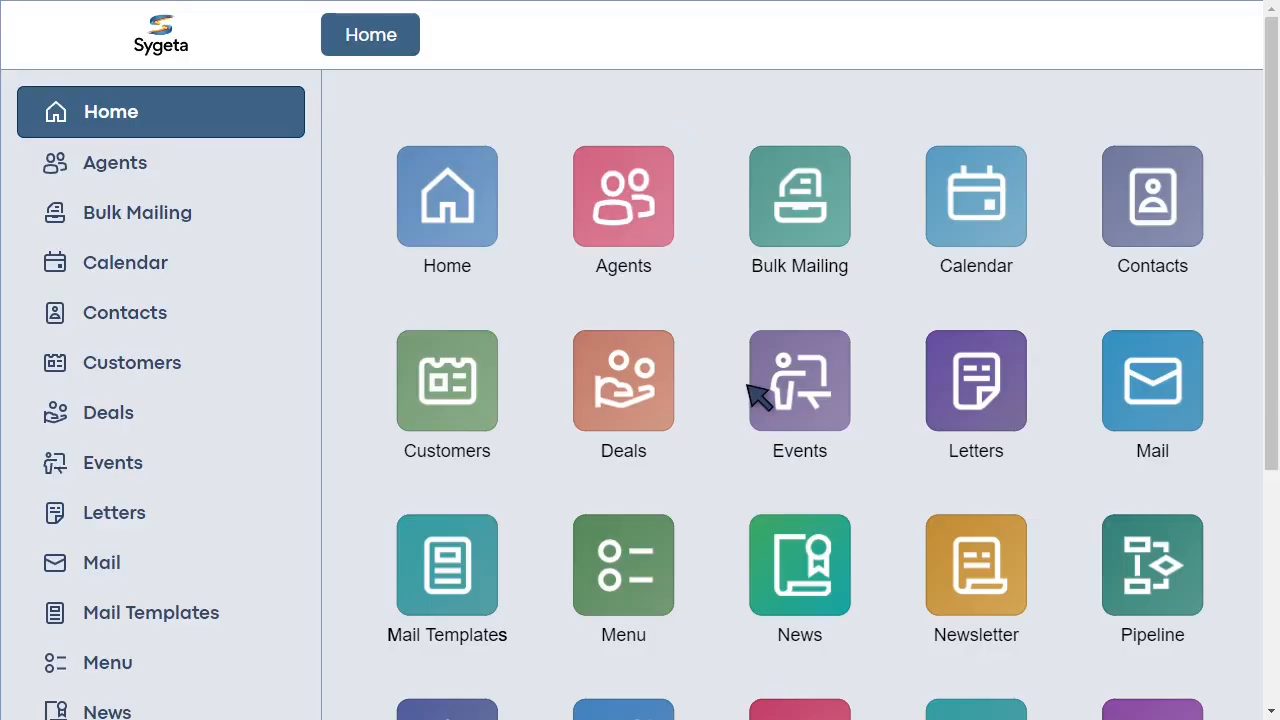
- Open the company bank account in the master data settings and examine the payment method and IBAN
scroll(800, 443, down, 3)
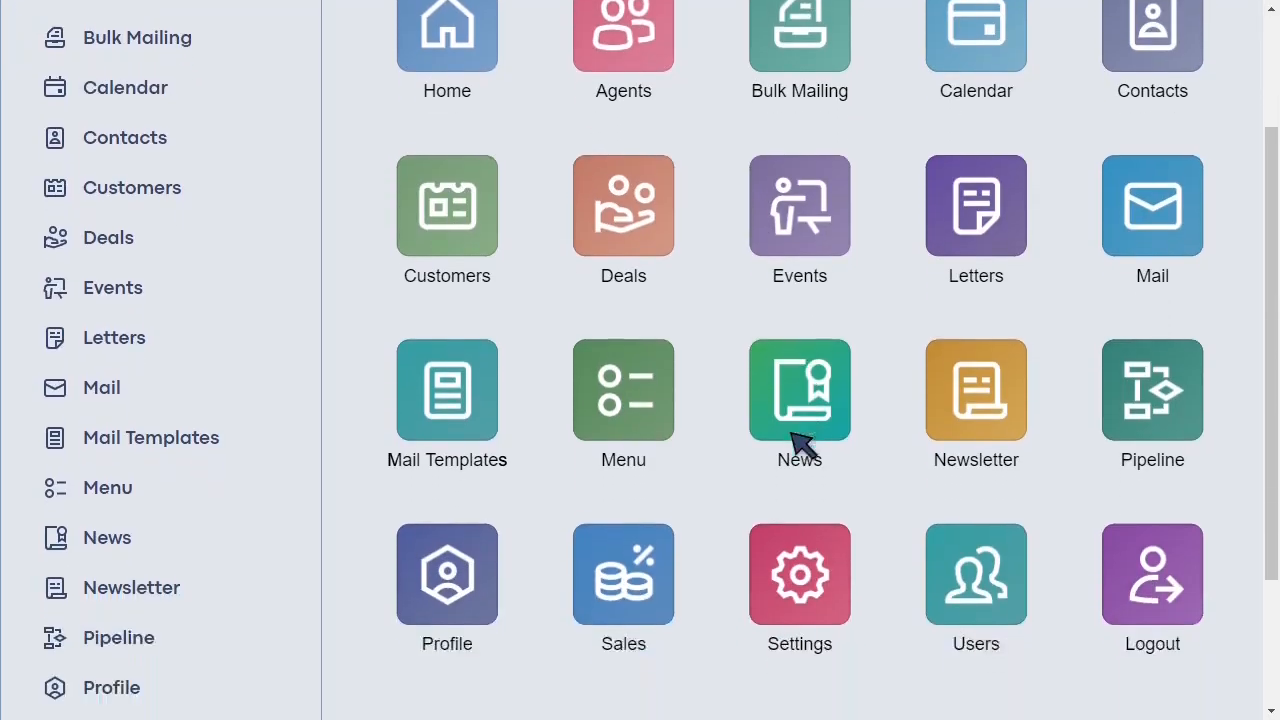
scroll(800, 443, up, 1)
click(806, 530)
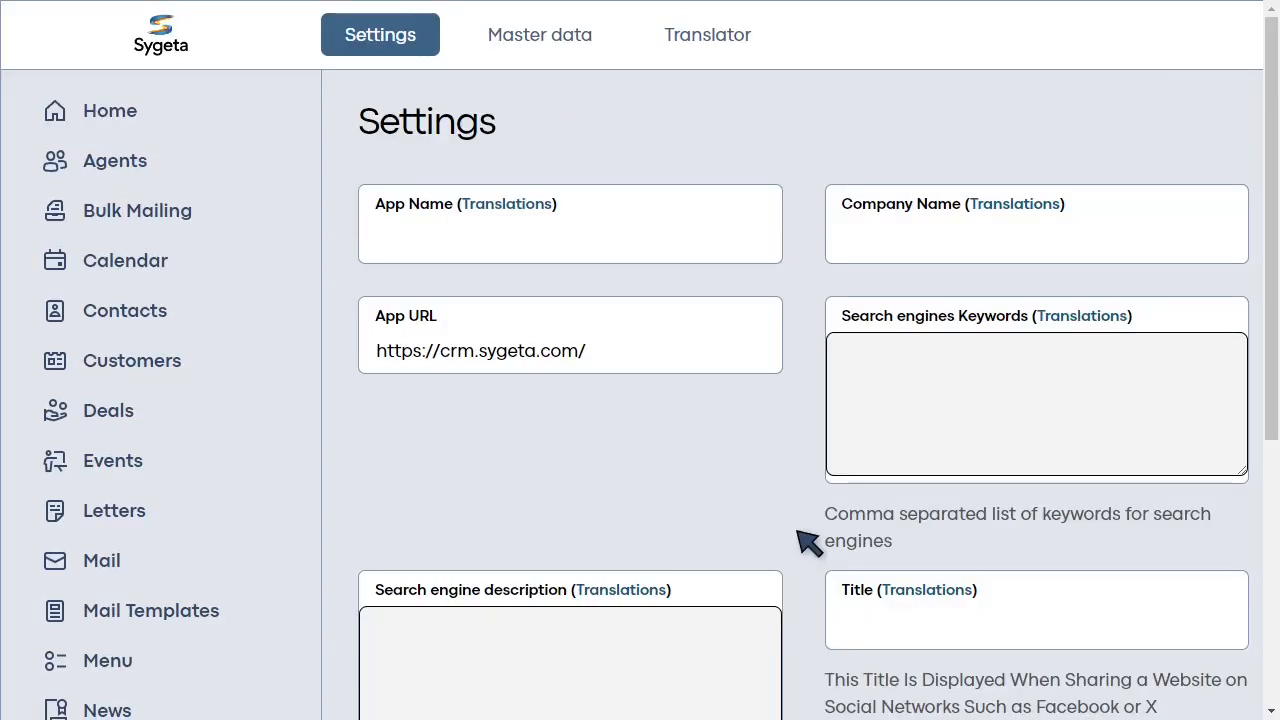
click(542, 47)
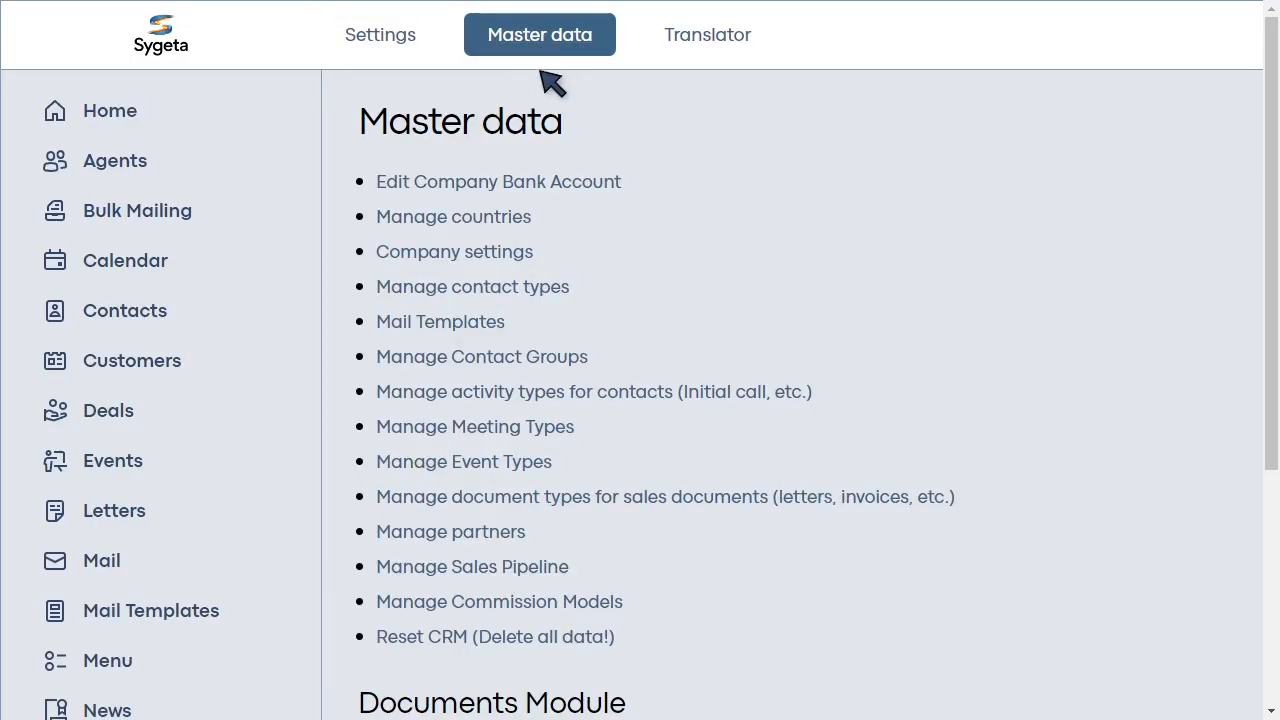
click(542, 181)
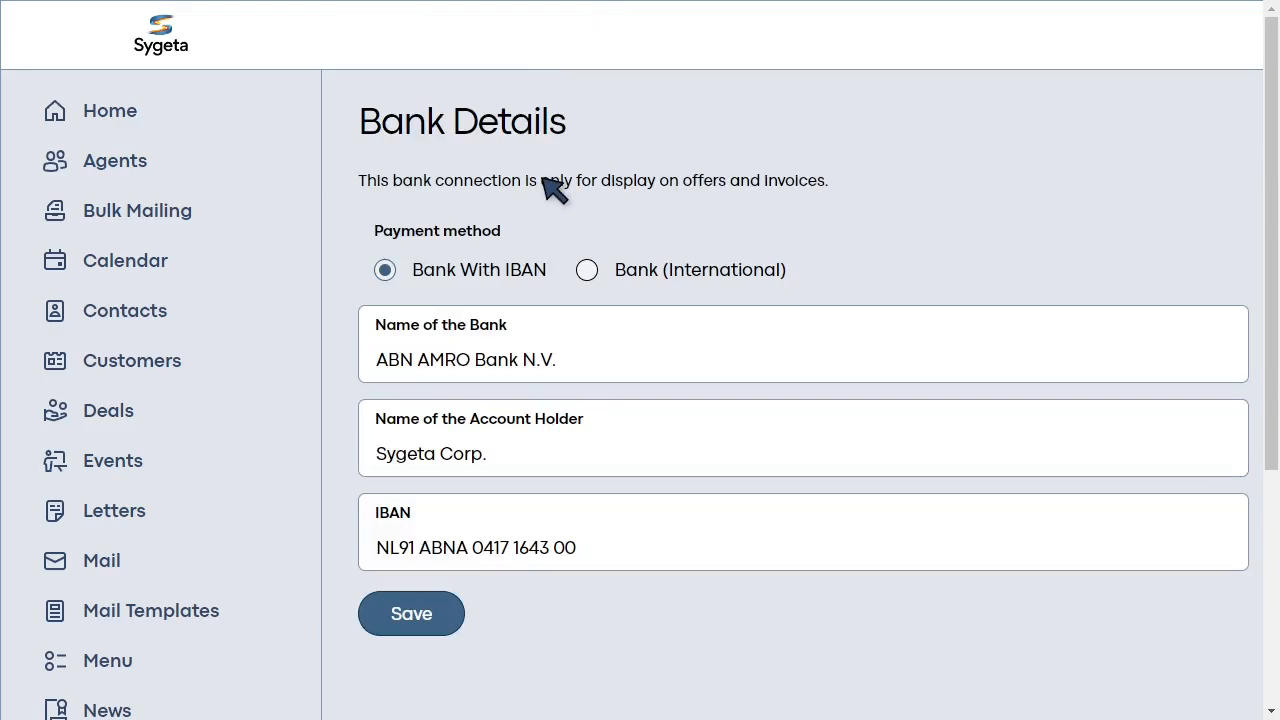
click(603, 557)
drag(607, 552, 366, 564)
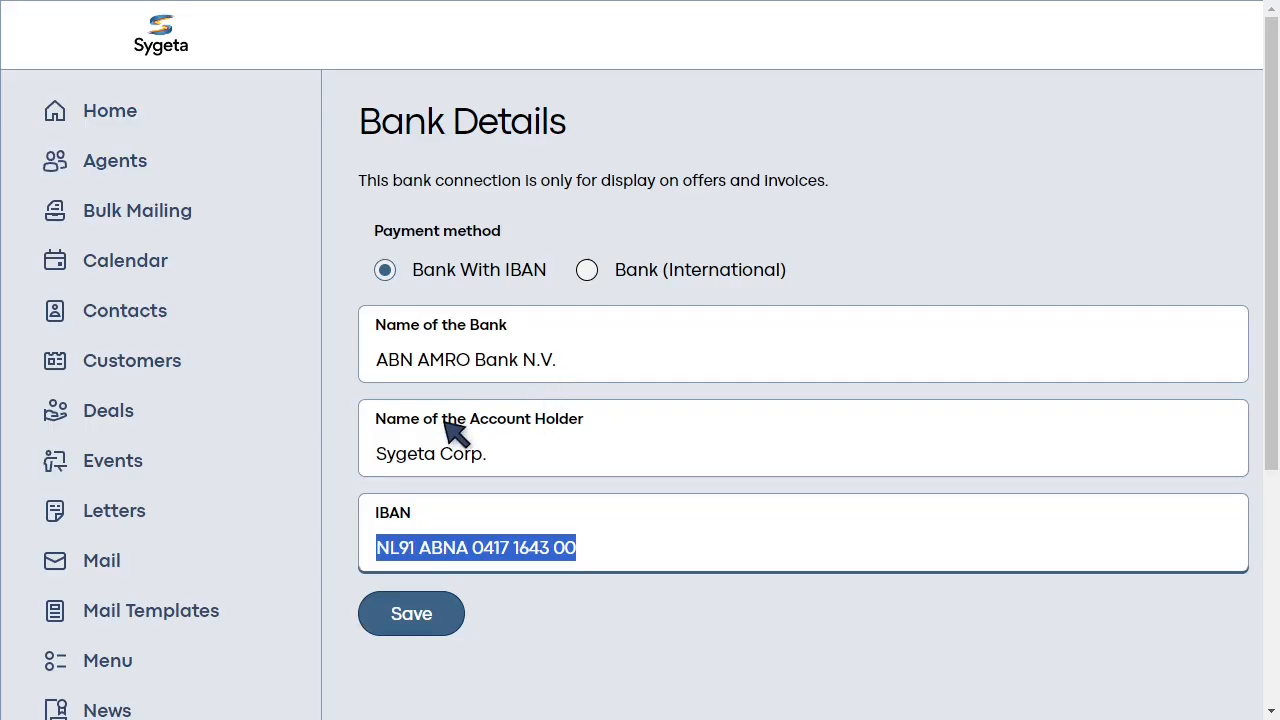
- Open the sales document types in the master data settings and examine all columns of the type table
scroll(266, 466, down, 3)
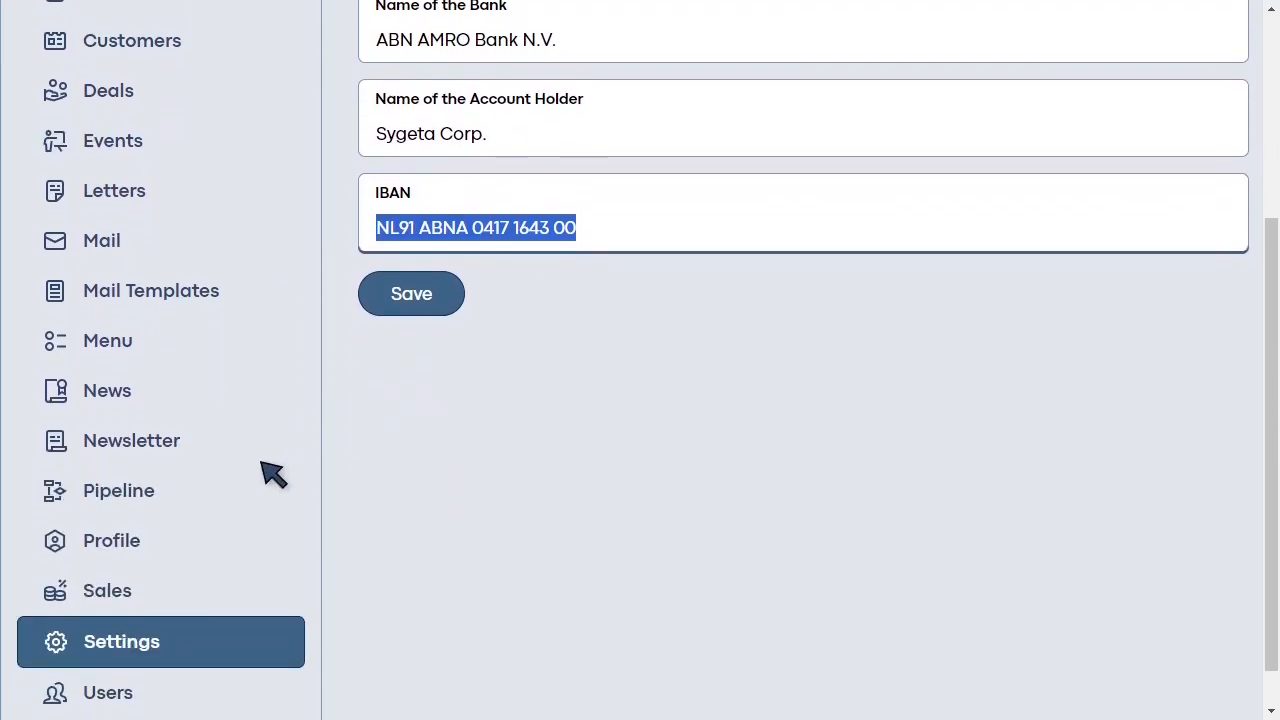
click(231, 622)
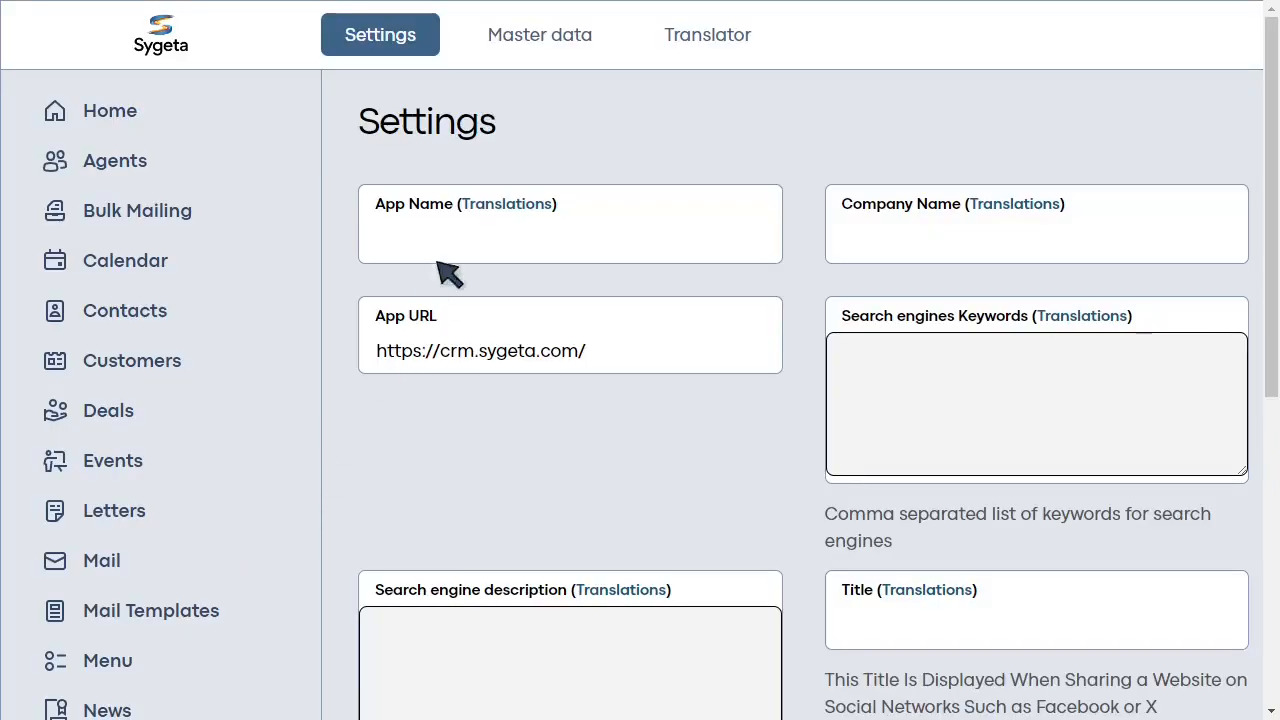
click(571, 38)
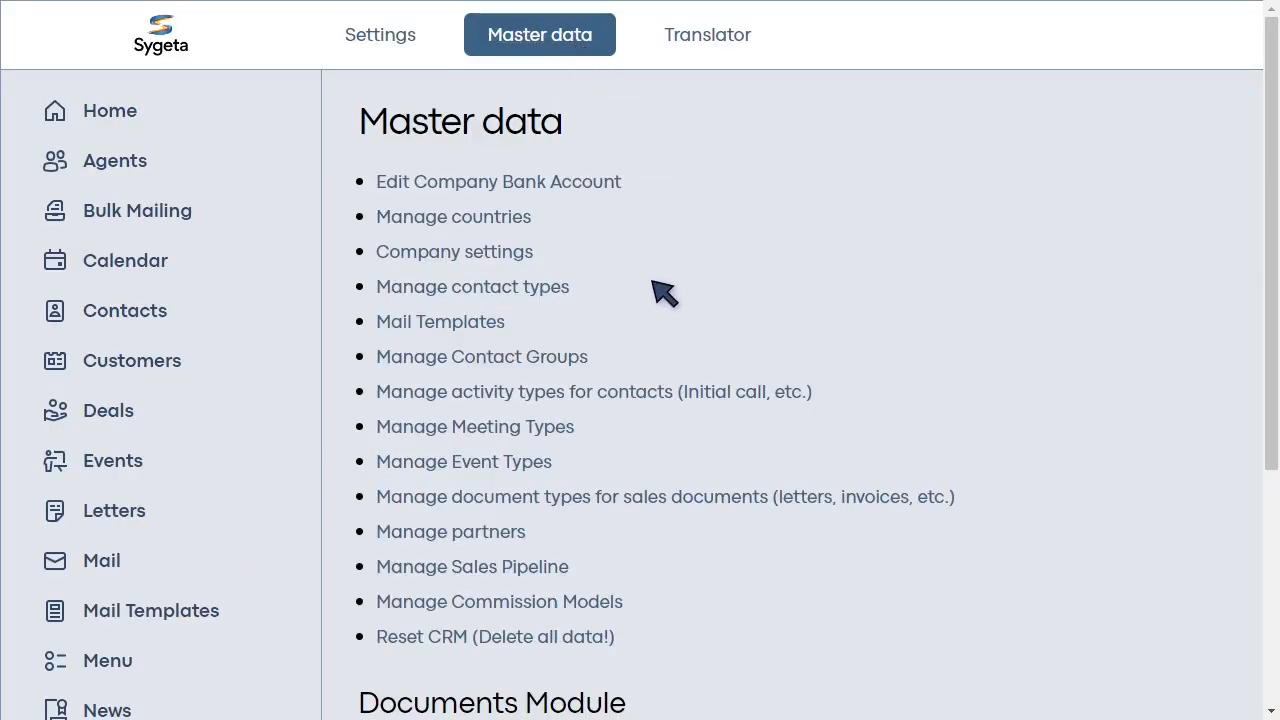
click(645, 497)
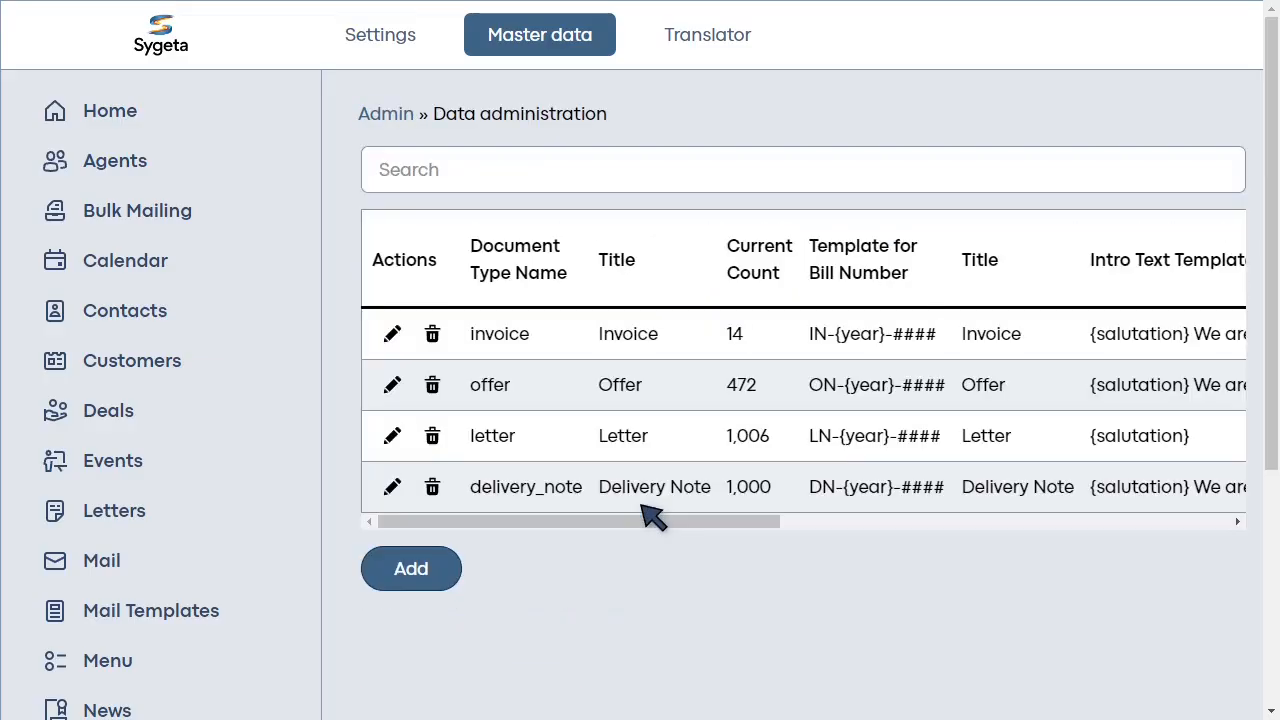
scroll(643, 505, right, 10)
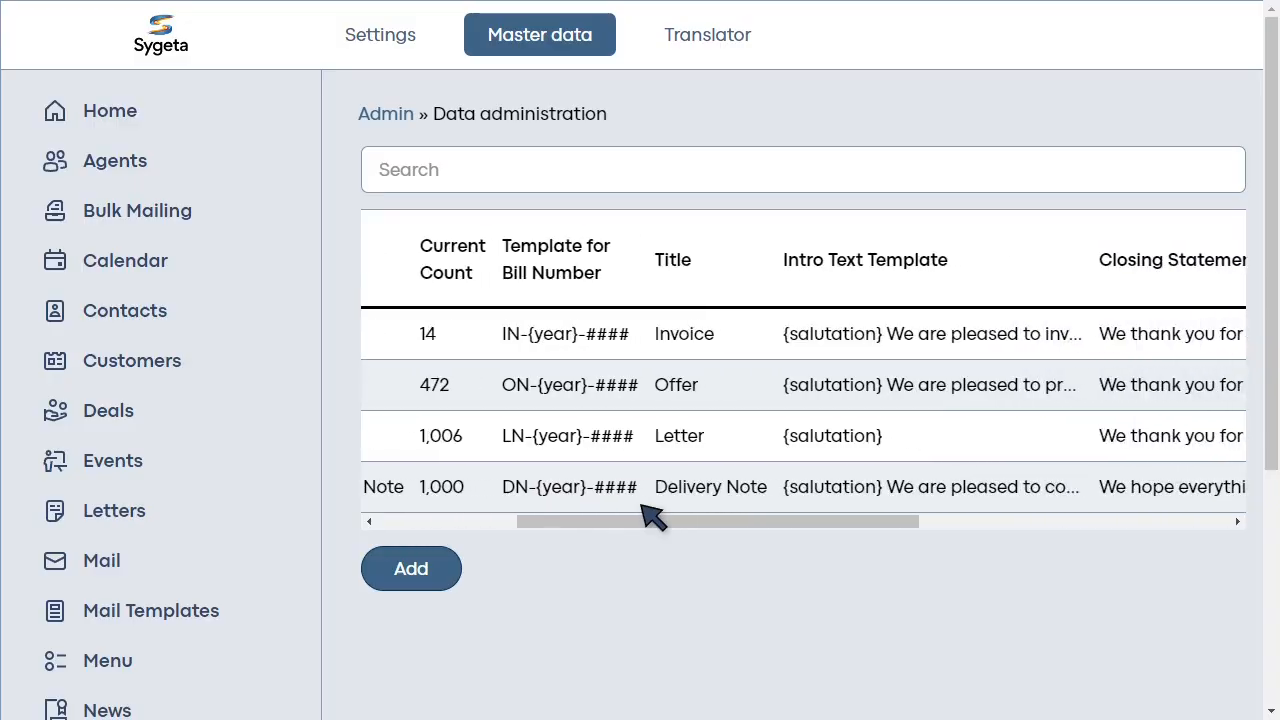
scroll(651, 515, right, 6)
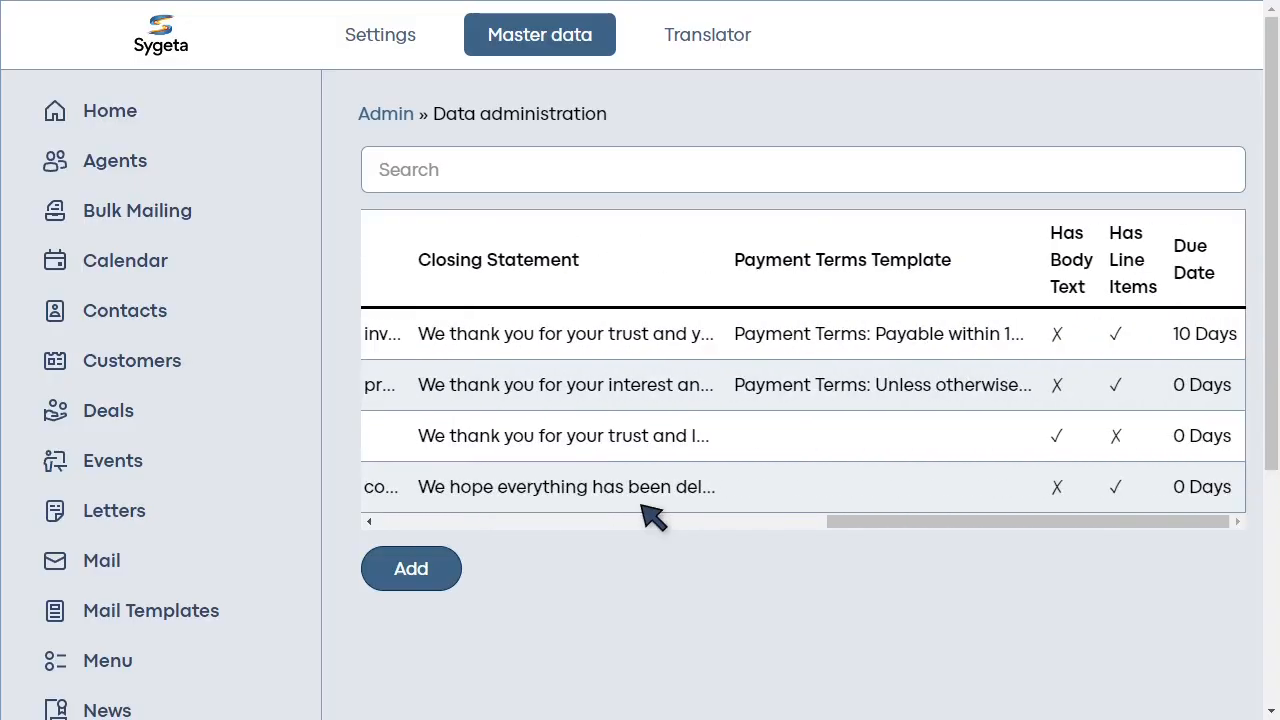
scroll(652, 515, left, 15)
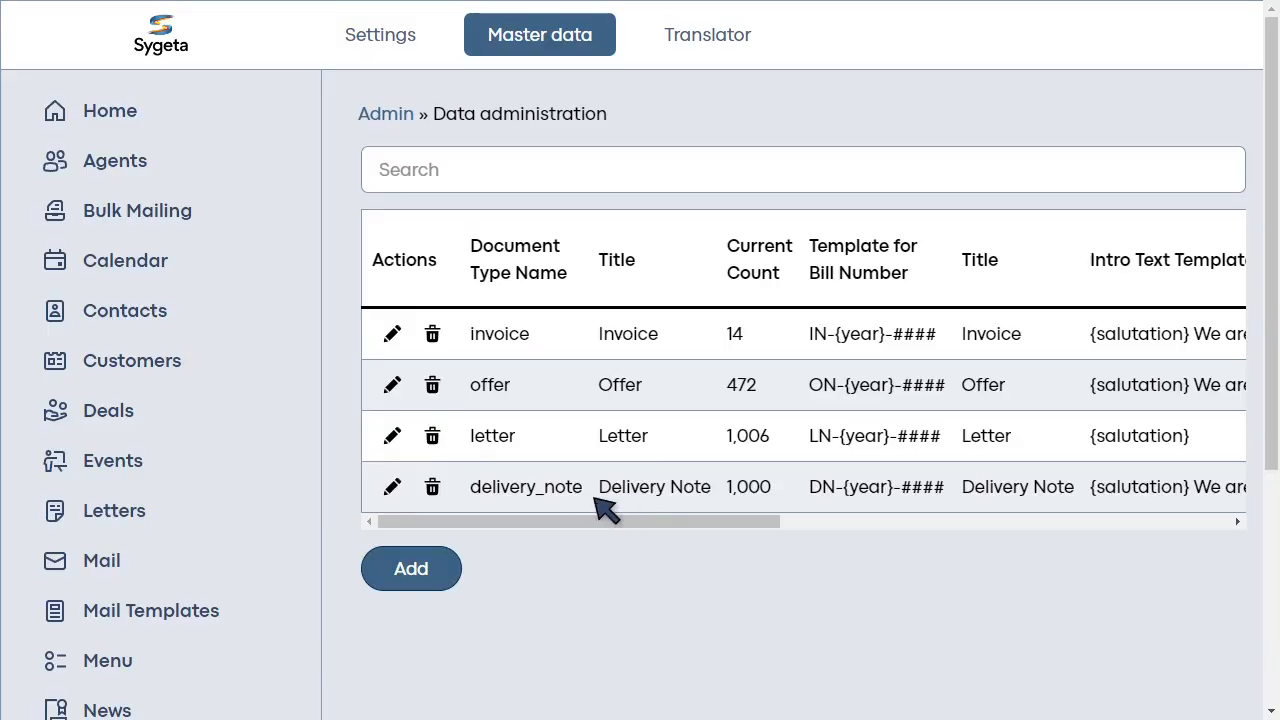
- Open the offer document type and examine its current count, bill number template, text templates and body text and line item options
click(393, 386)
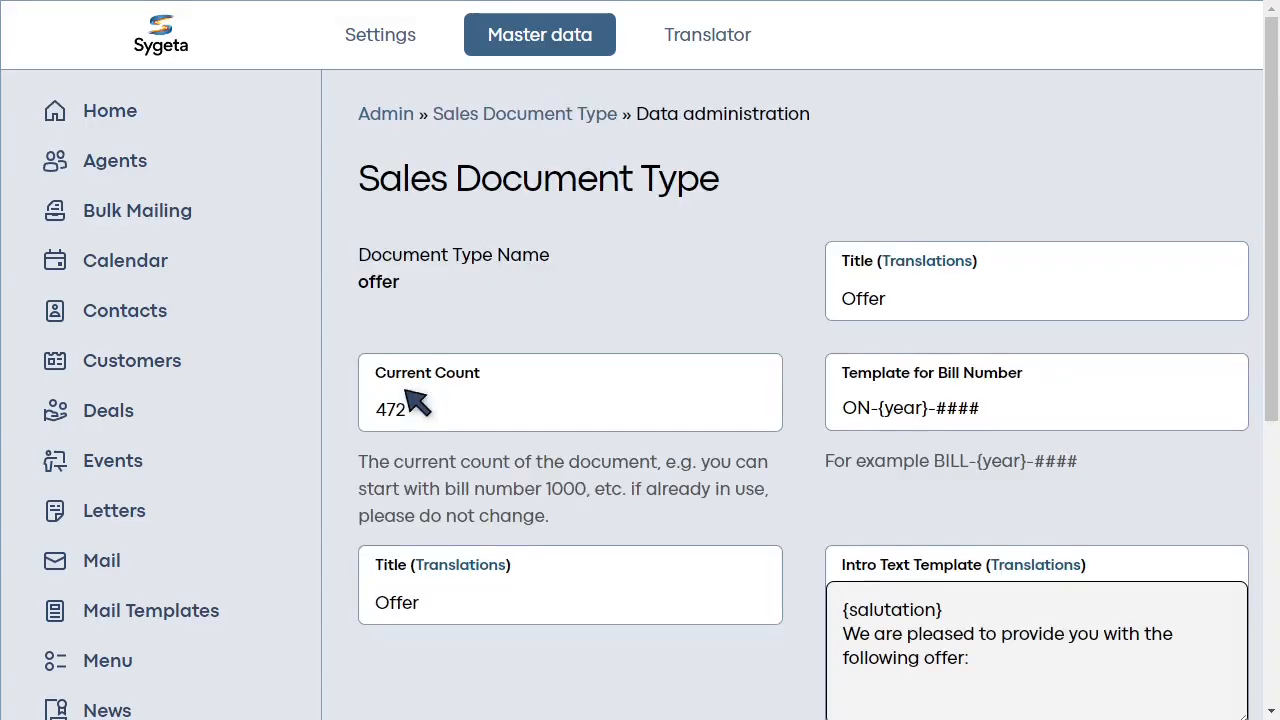
scroll(406, 391, down, 2)
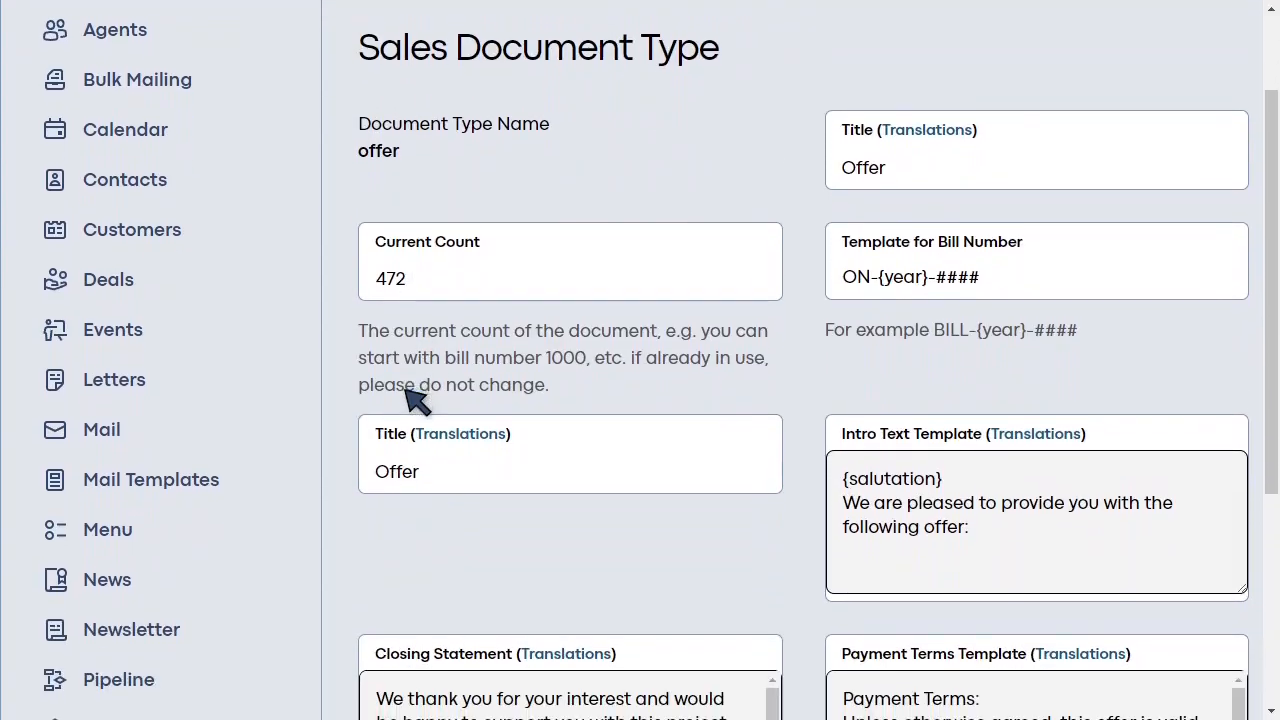
click(424, 280)
key(ctrl+a)
drag(1020, 282, 829, 287)
scroll(651, 314, down, 2)
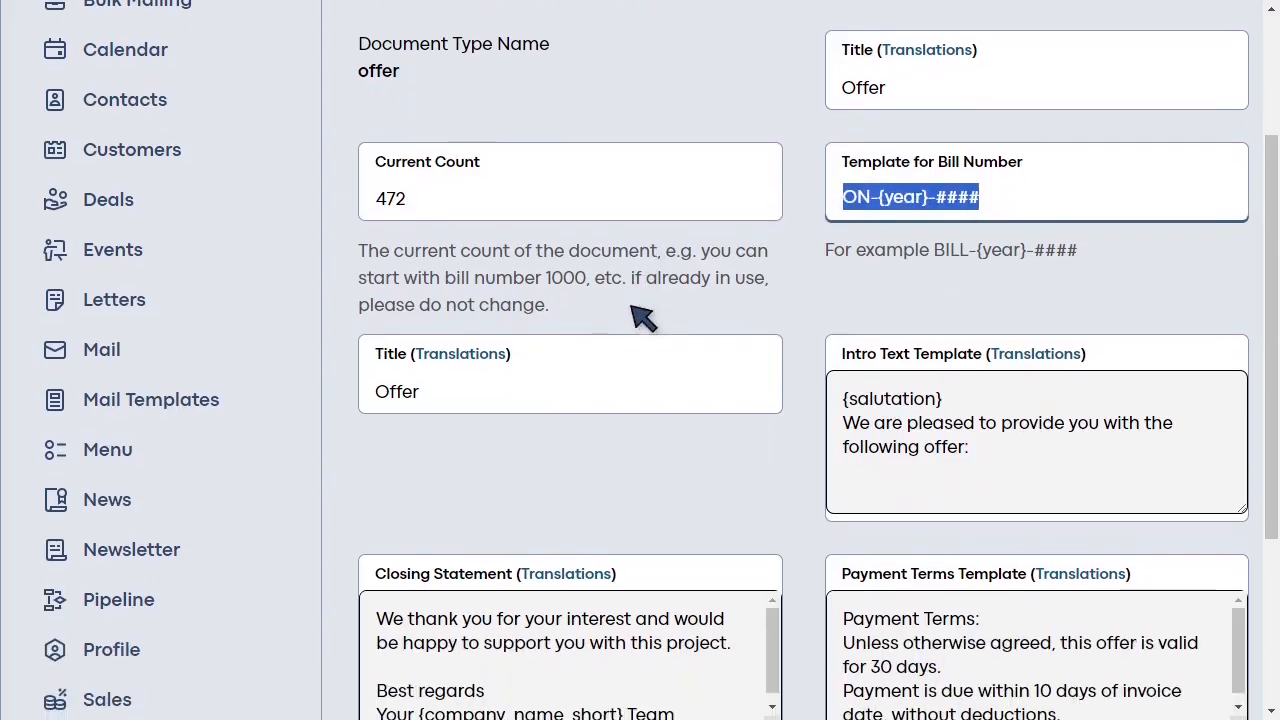
scroll(643, 317, down, 1)
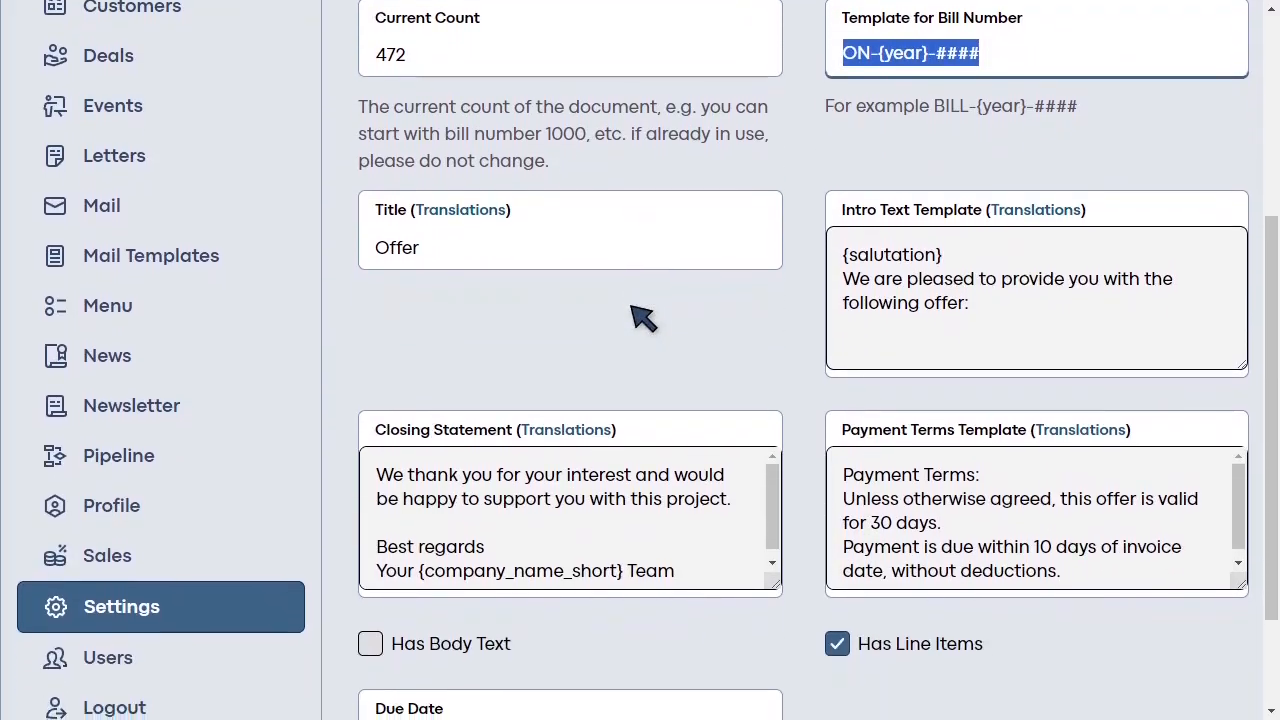
scroll(643, 317, down, 1)
scroll(643, 317, down, 1)
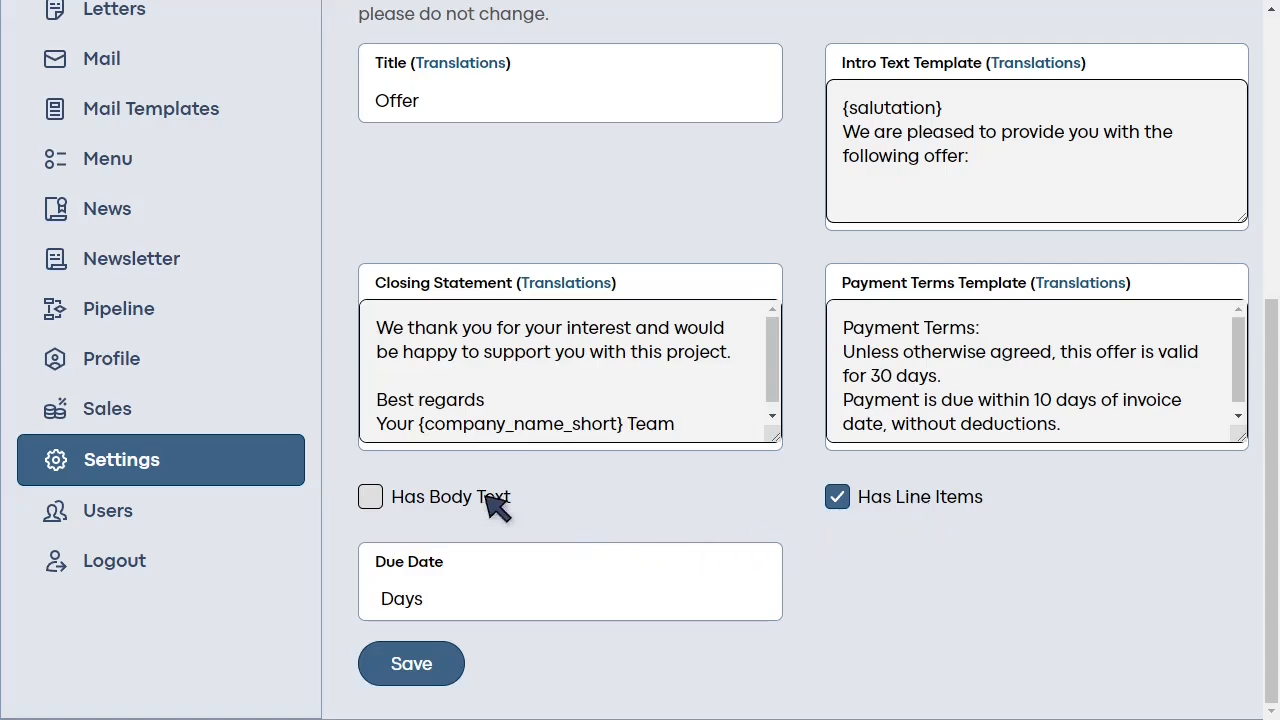
- Try a due date of 12 days for the offer document type and clear it again
click(386, 604)
text(12)
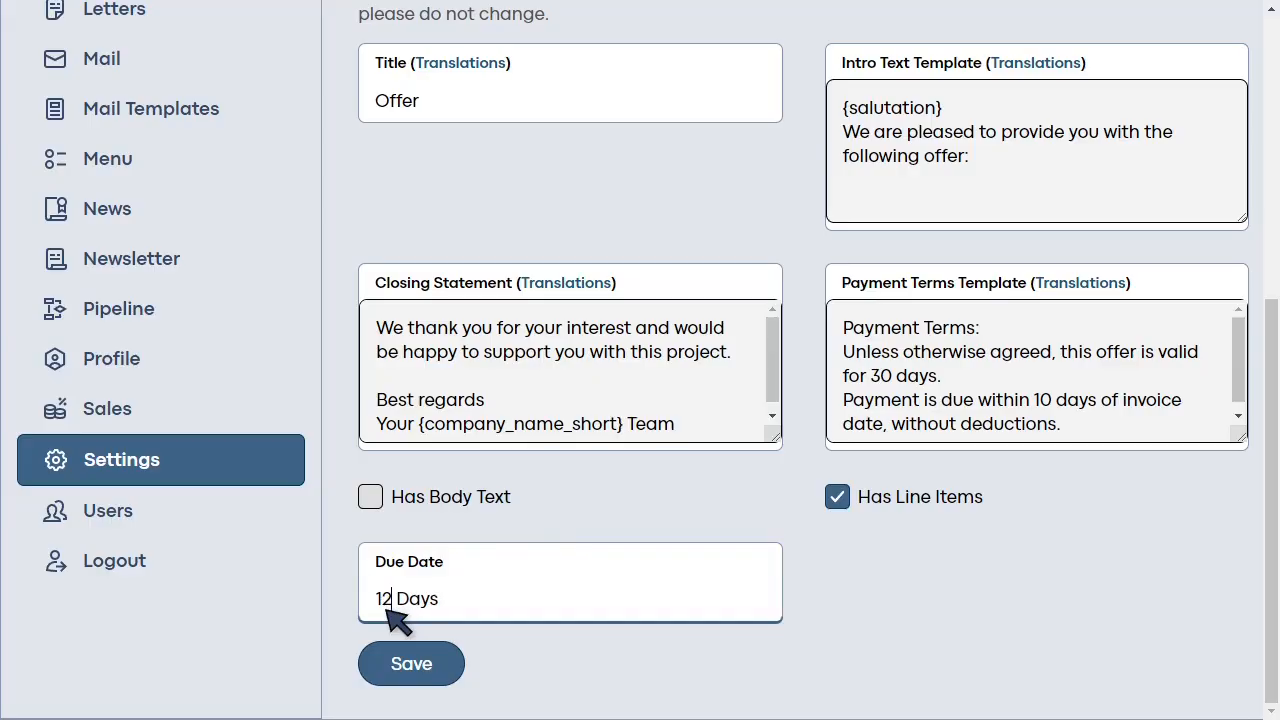
scroll(398, 620, up, 2)
scroll(395, 615, down, 2)
key(BackSpace)
key(BackSpace)
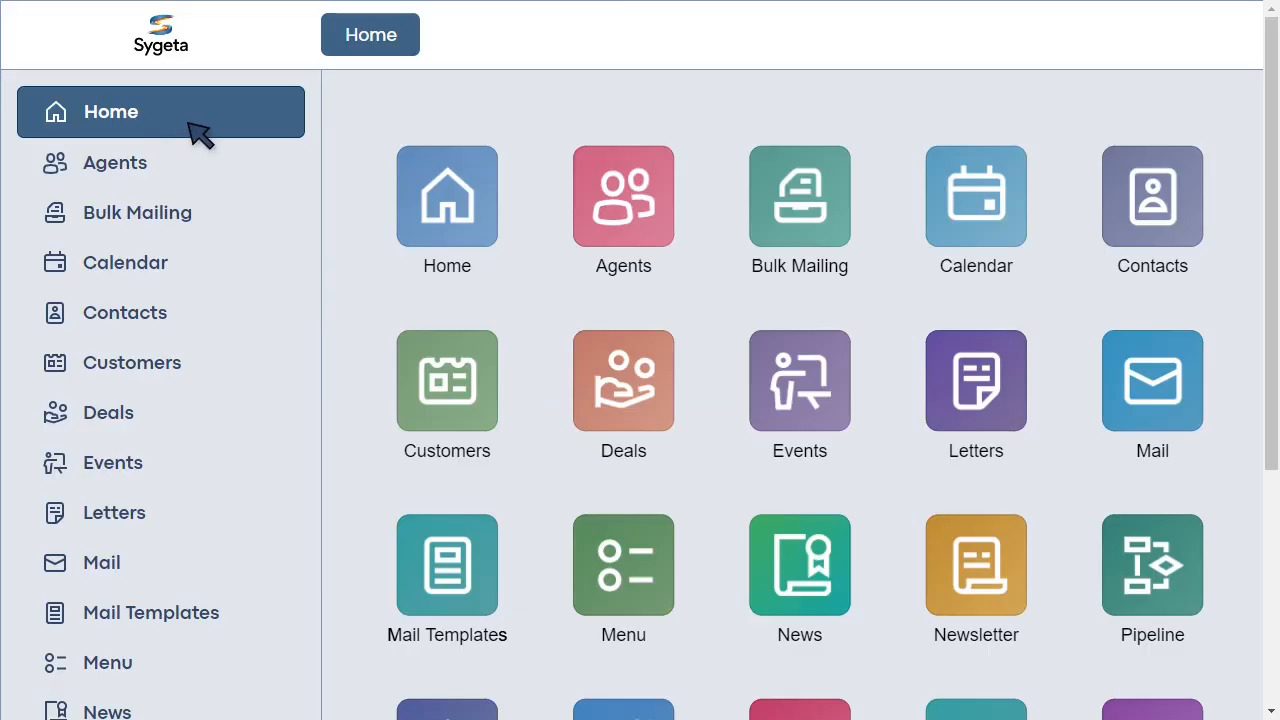
- Open the company settings in the master data and examine the company's name, address and contact fields
scroll(852, 396, down, 4)
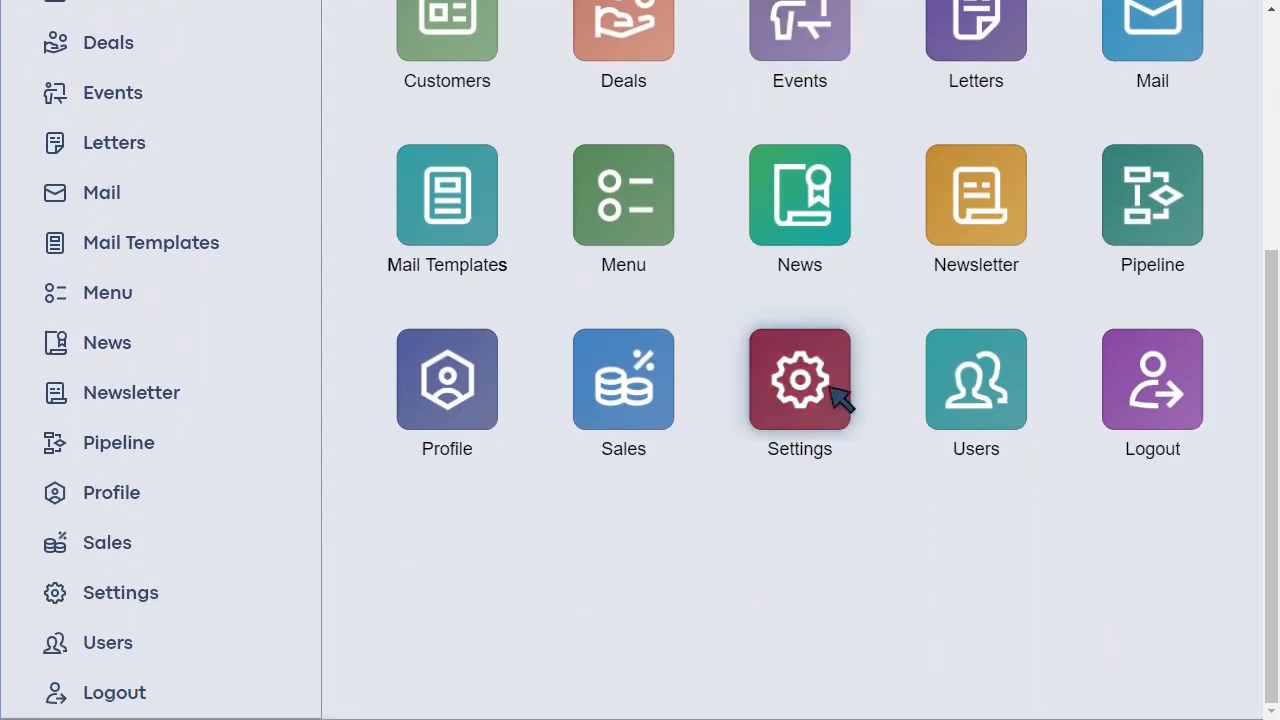
click(840, 392)
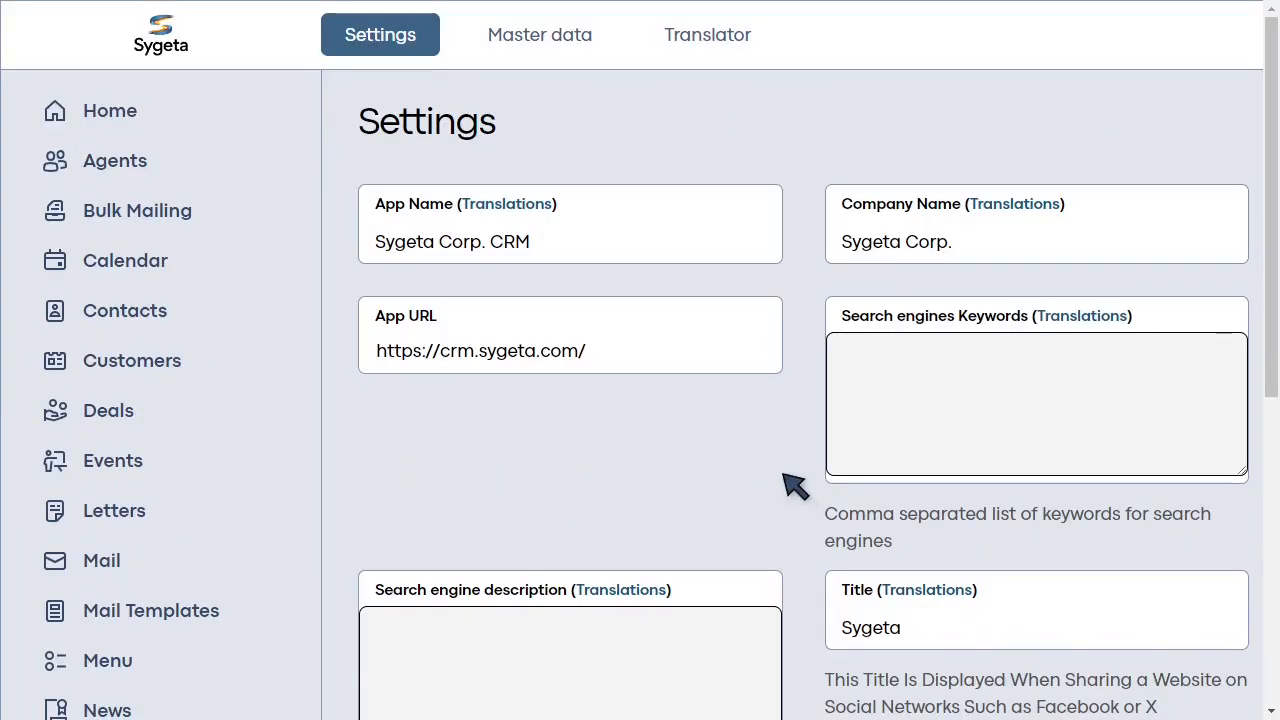
click(560, 40)
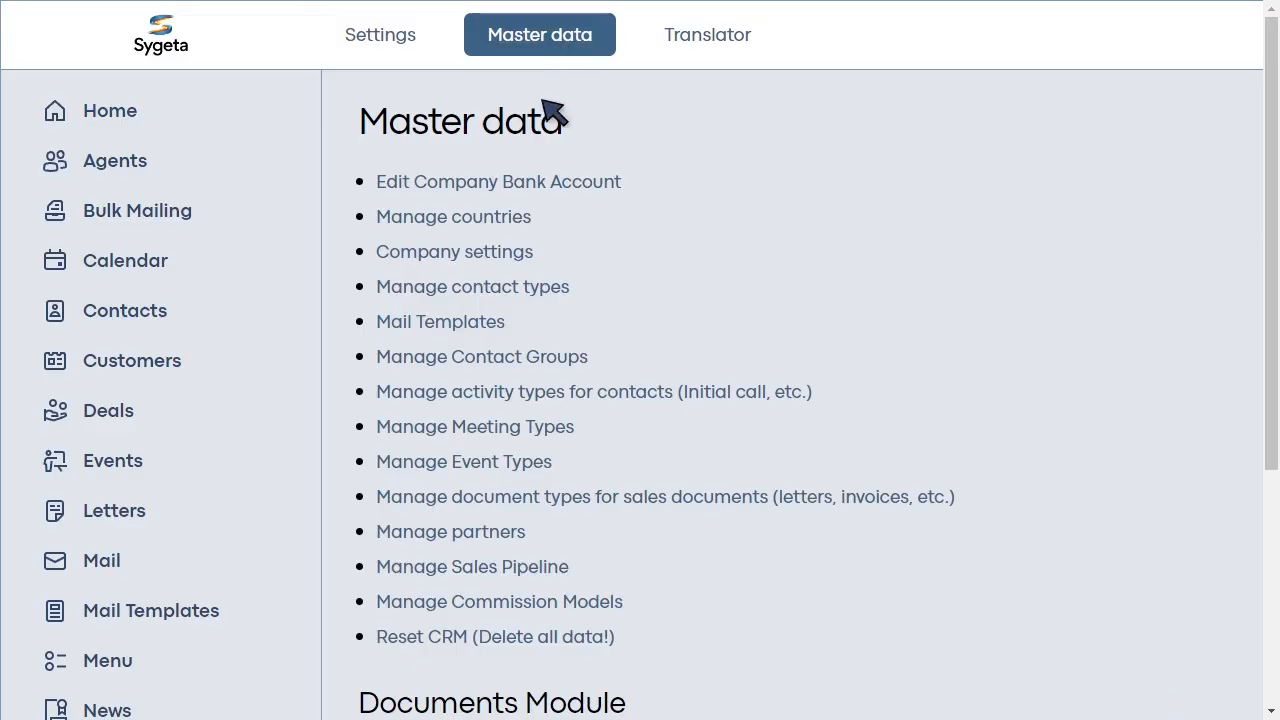
click(508, 252)
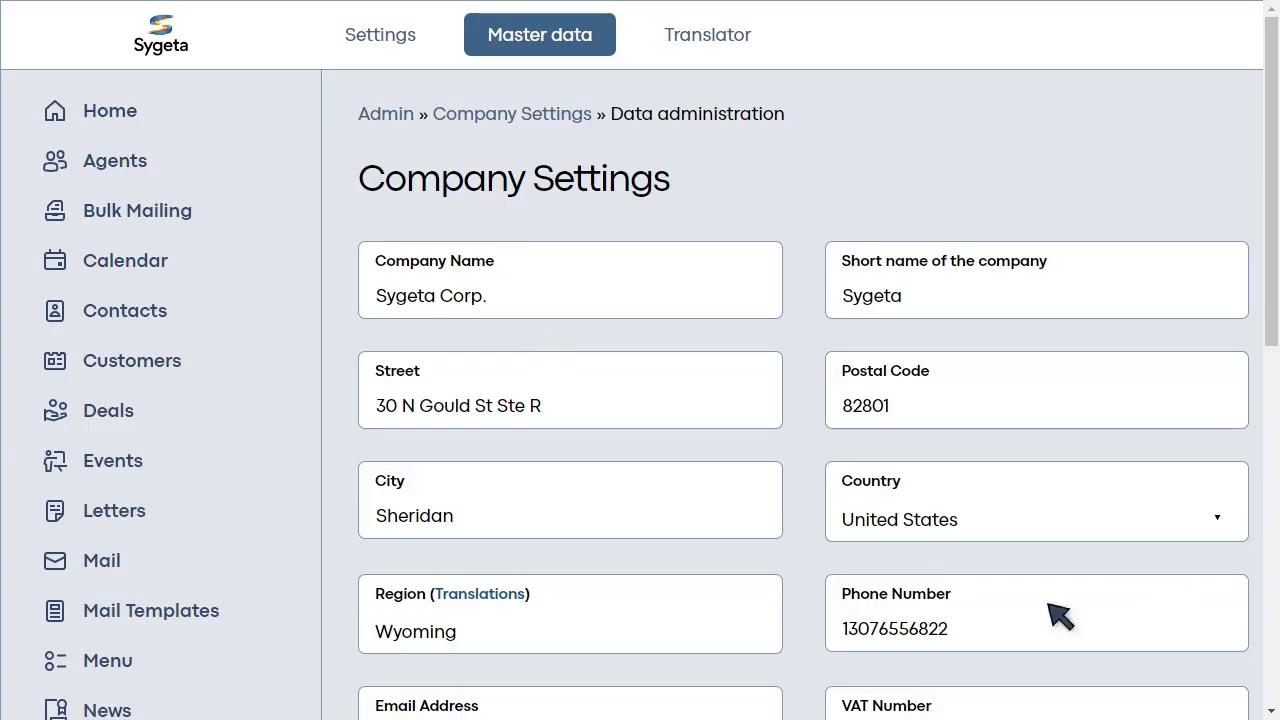
- Create a new document of type Offer for the Lee Energy Solutions contact
click(151, 519)
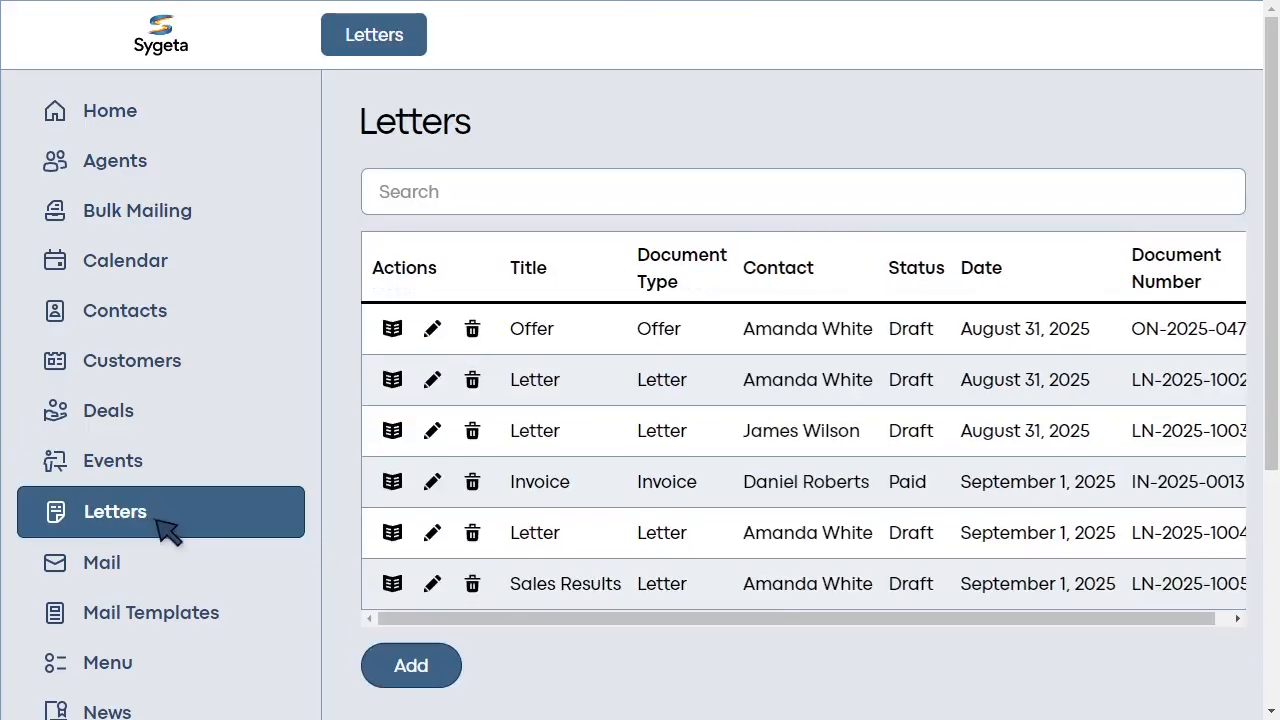
click(394, 680)
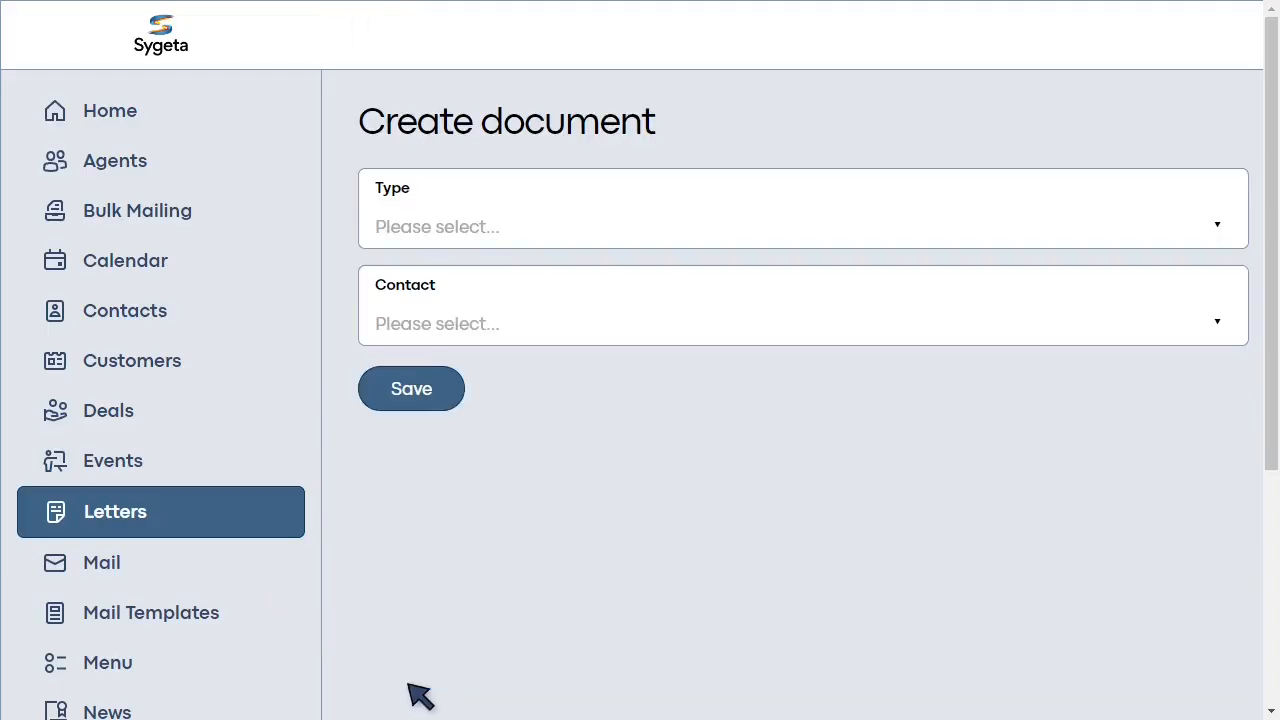
click(455, 240)
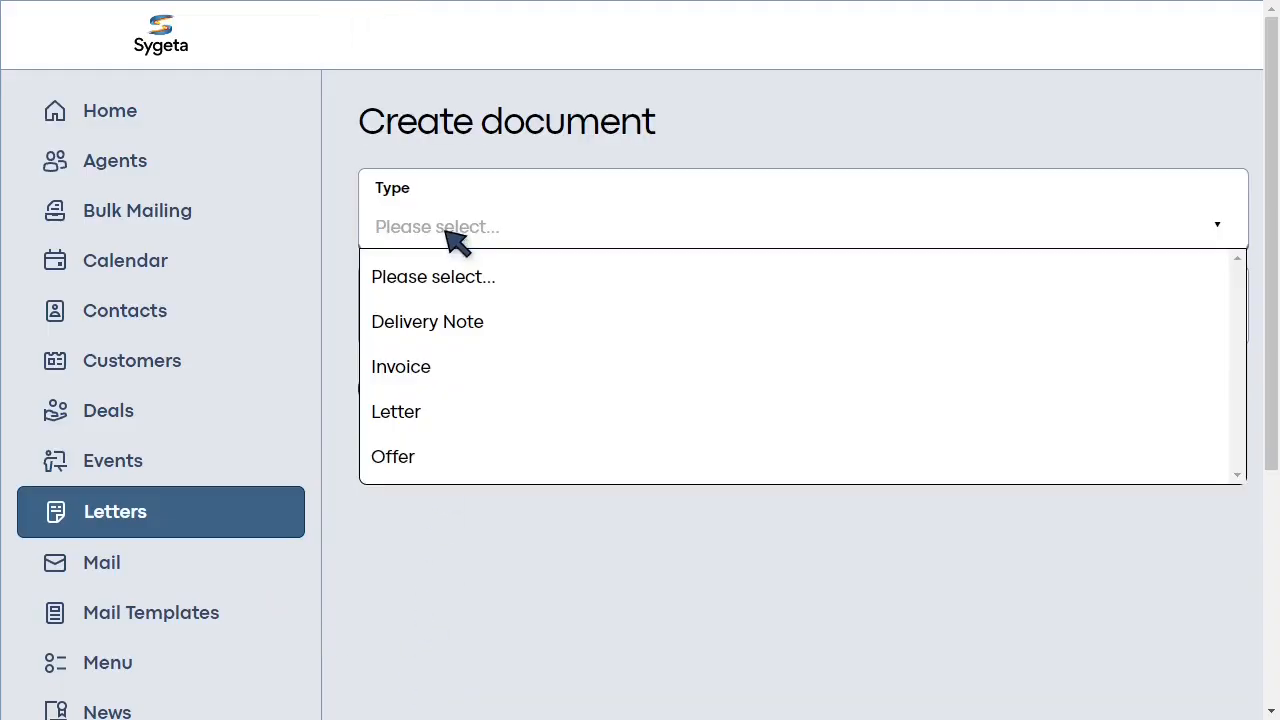
click(440, 456)
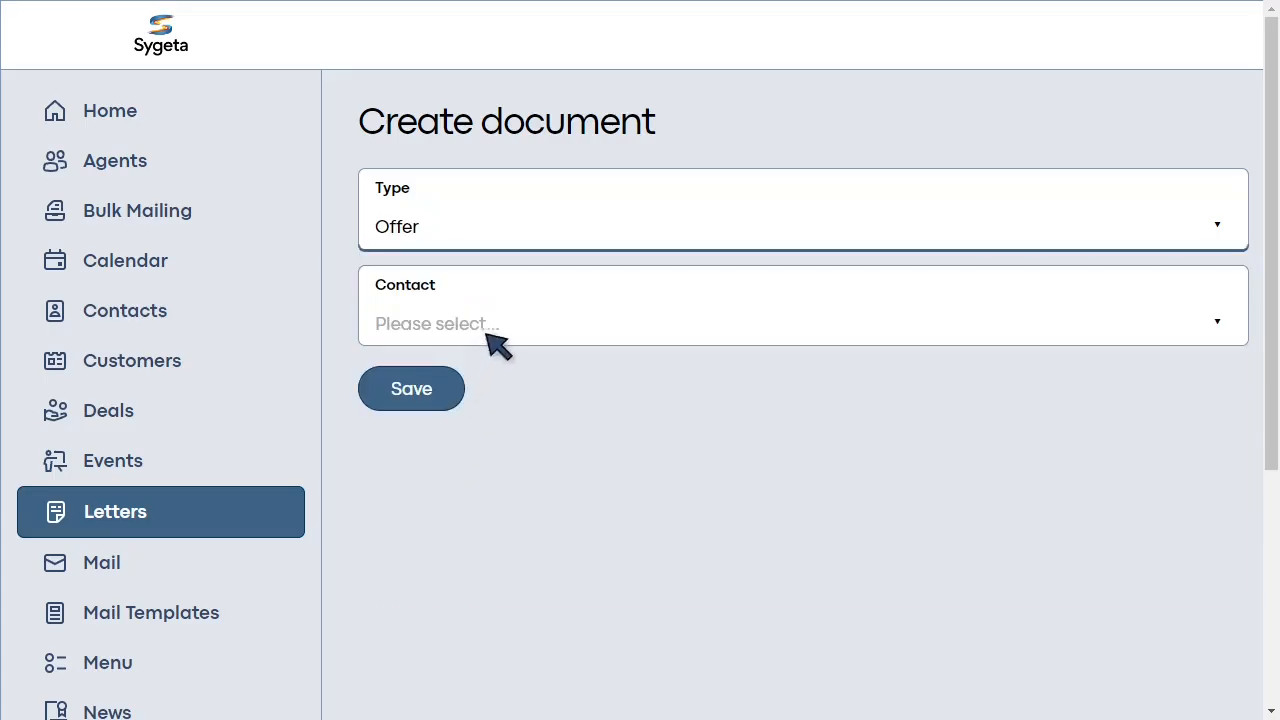
click(485, 342)
scroll(505, 468, down, 3)
click(500, 540)
click(449, 400)
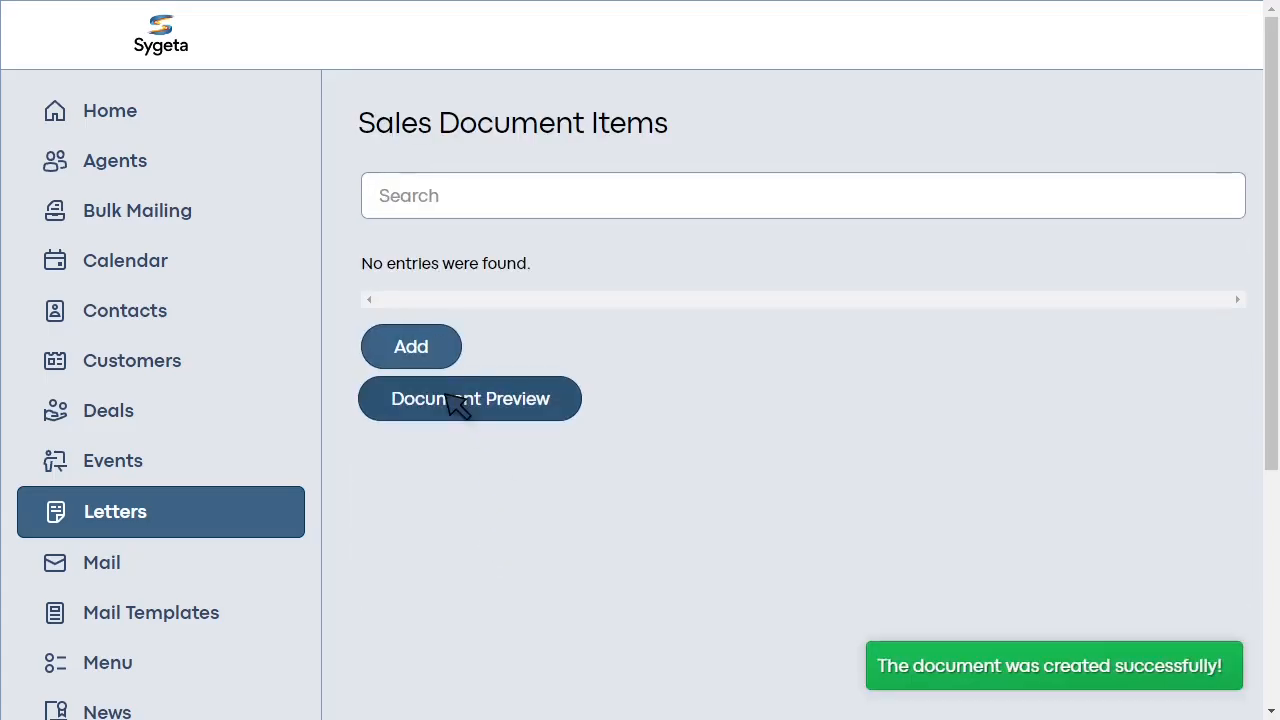
- Add a line item at position 1 described as Solar Panel 400 W with quantity 1, and automatically translate the description
click(449, 360)
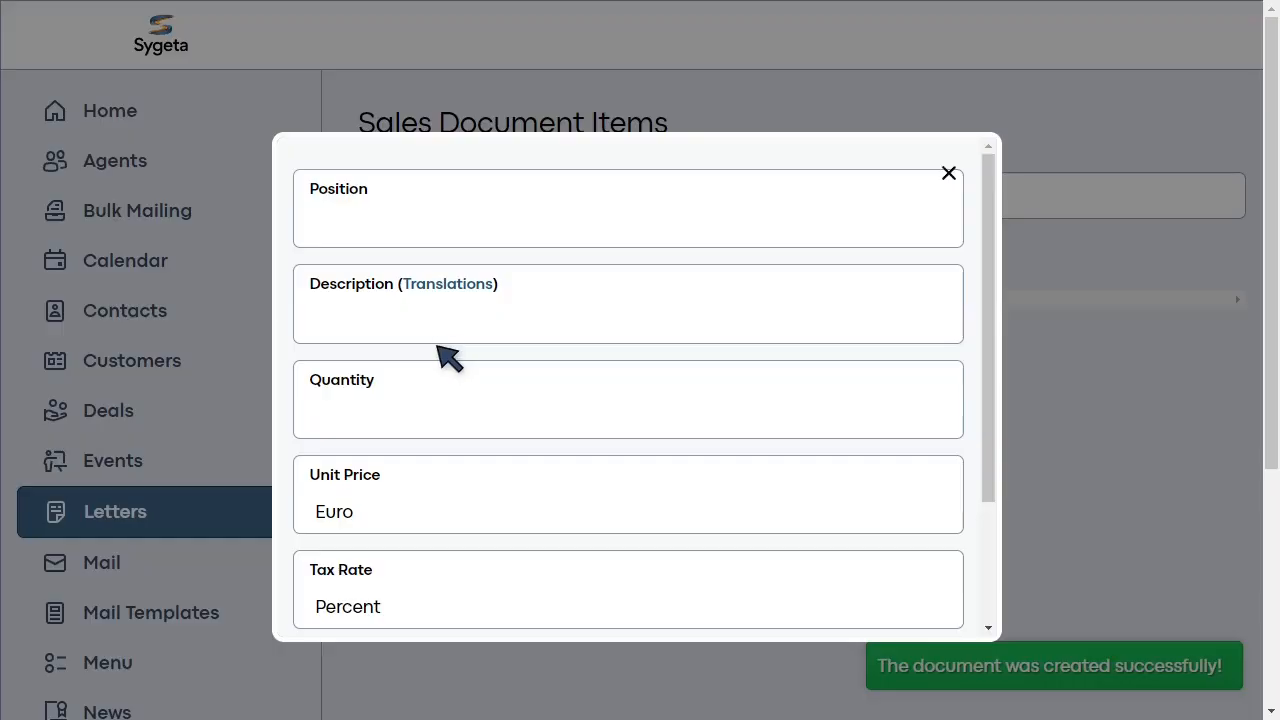
click(432, 230)
text(1)
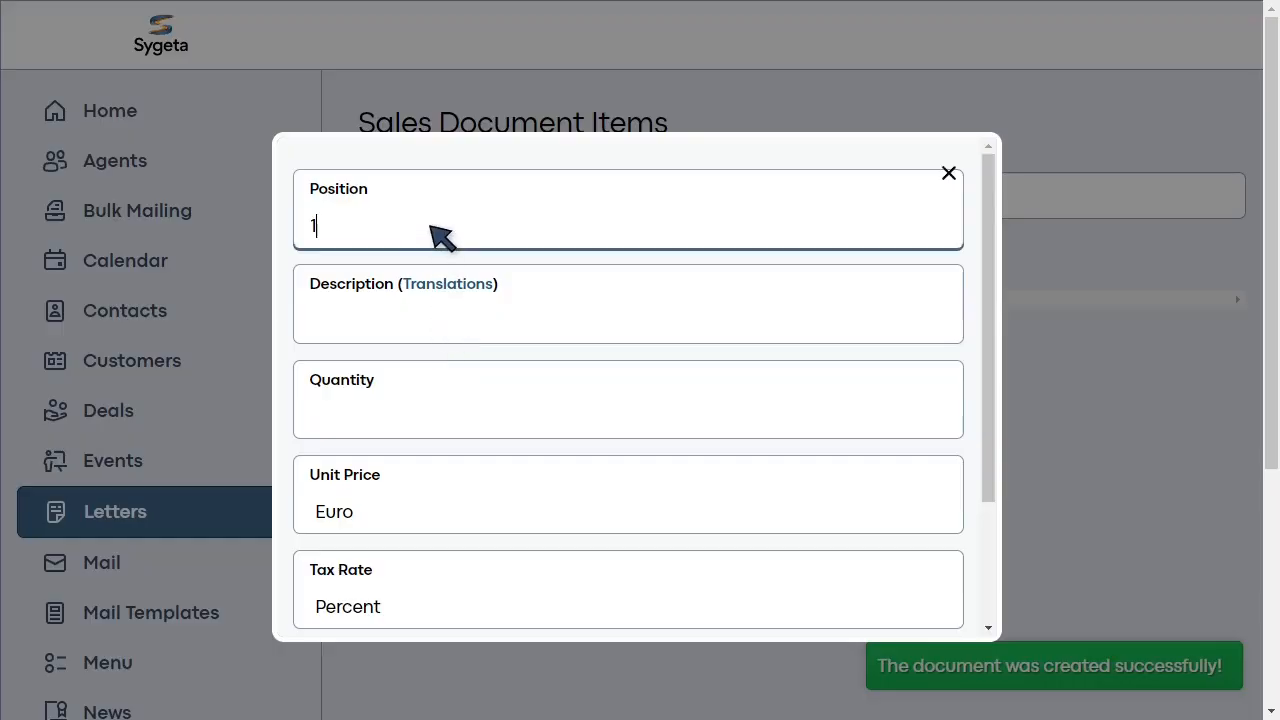
key(Tab)
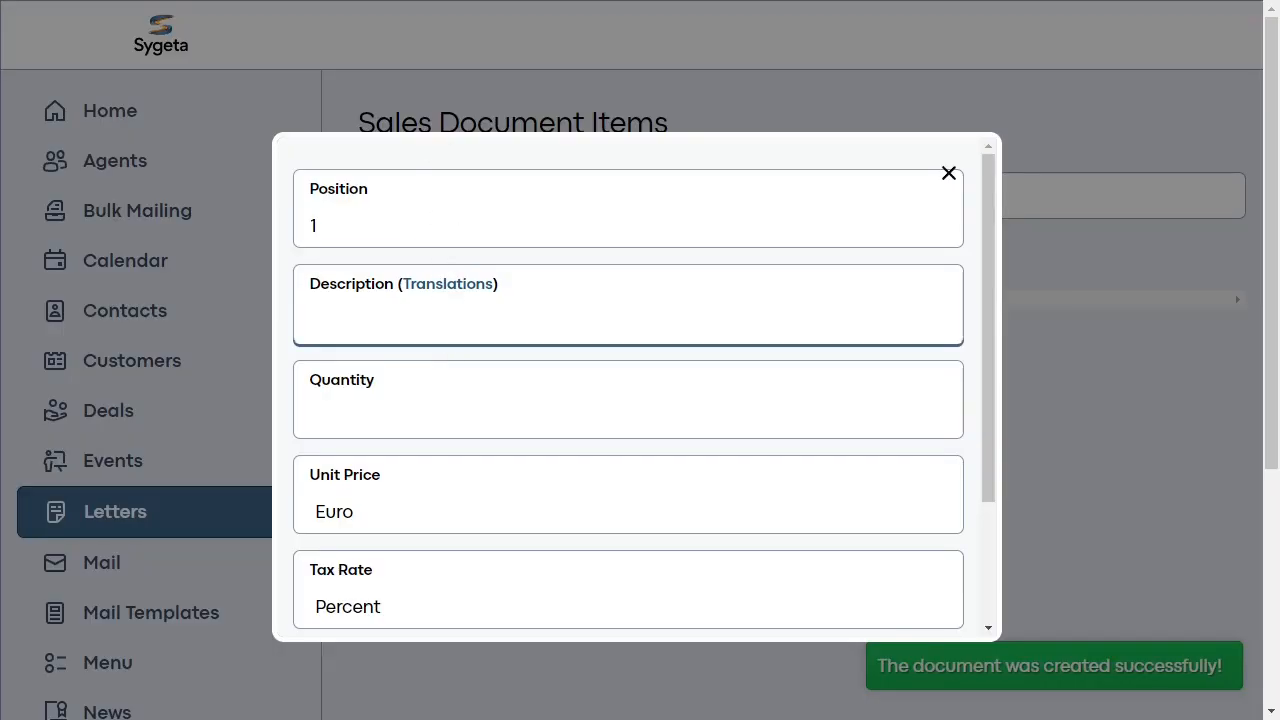
text(Solar Panel 400 W)
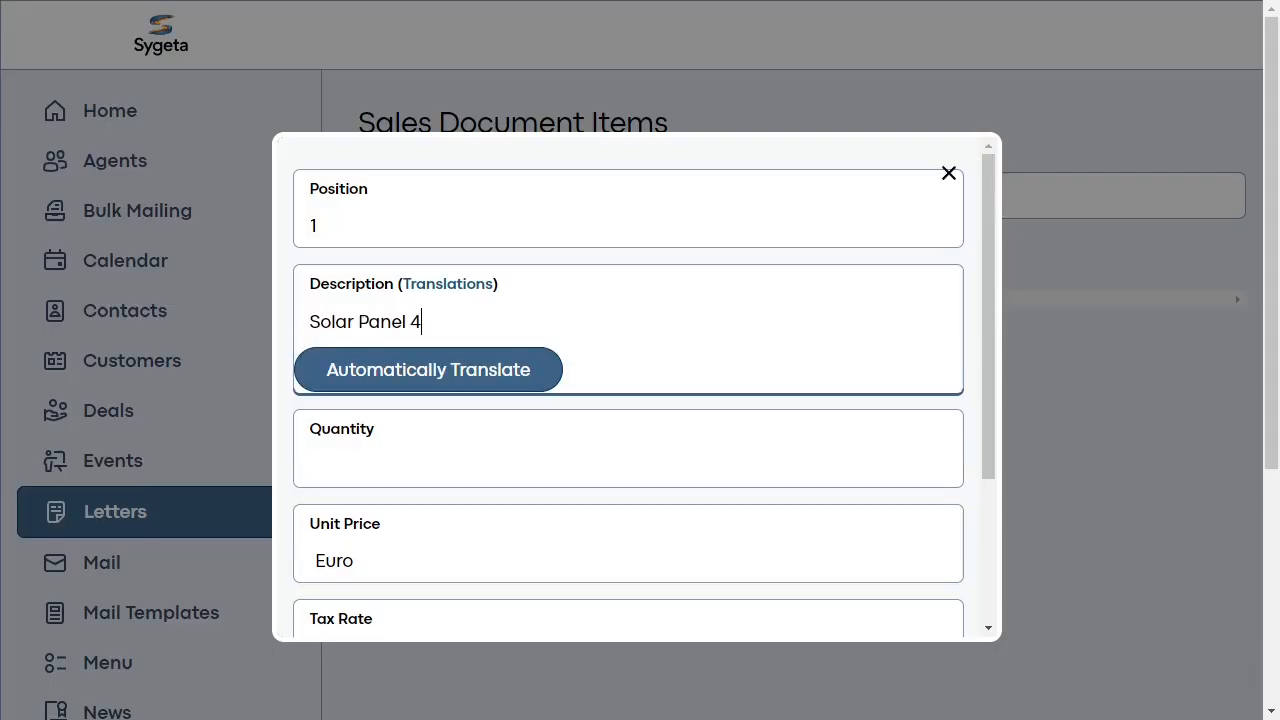
key(Tab)
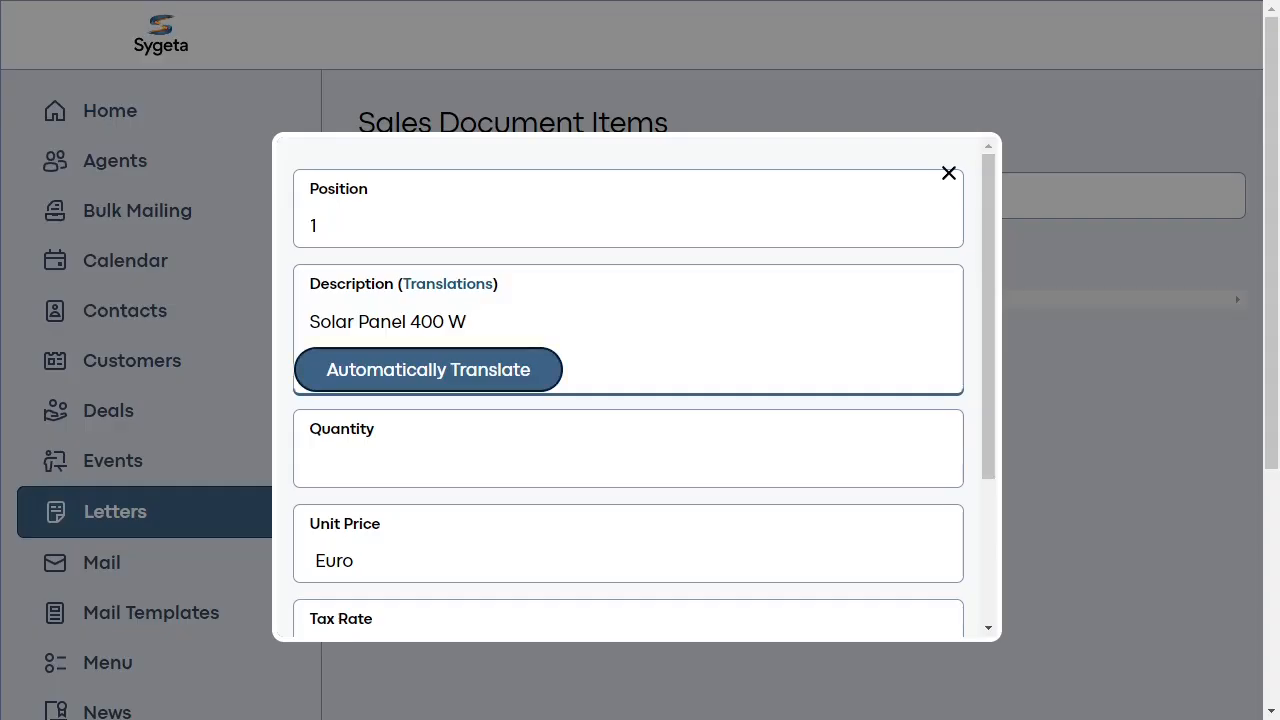
key(Tab)
text(1)
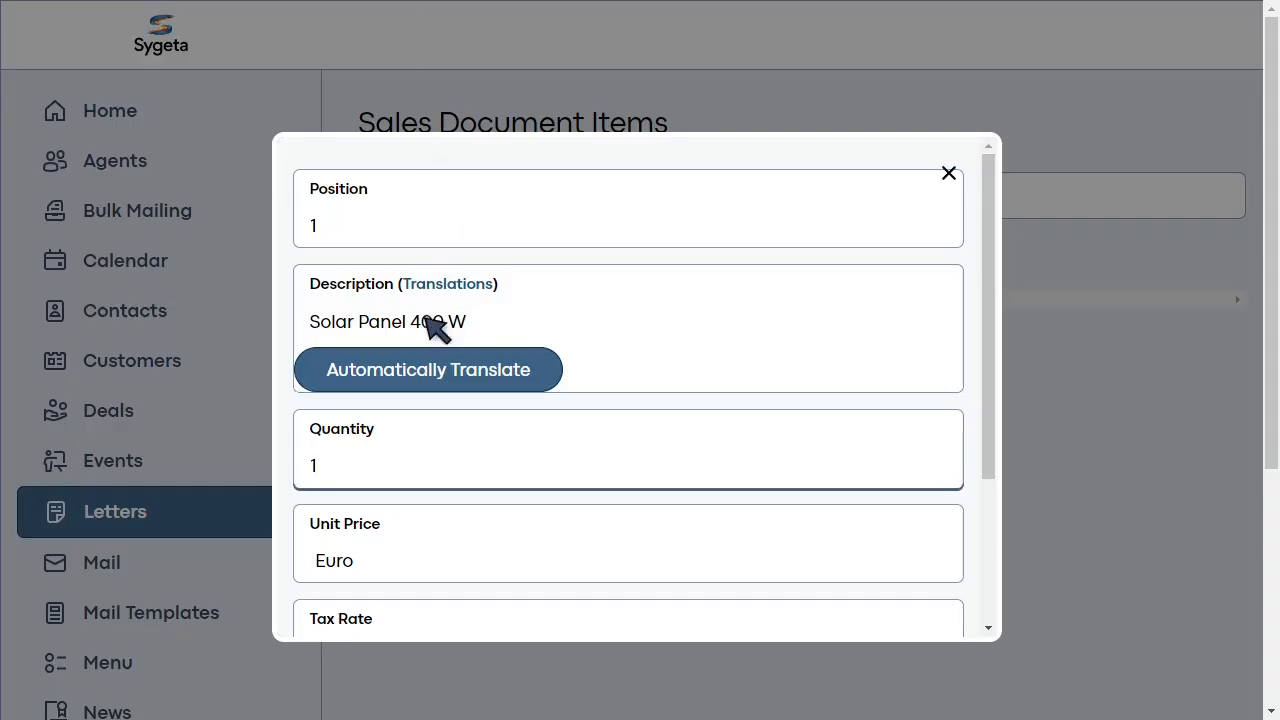
click(438, 374)
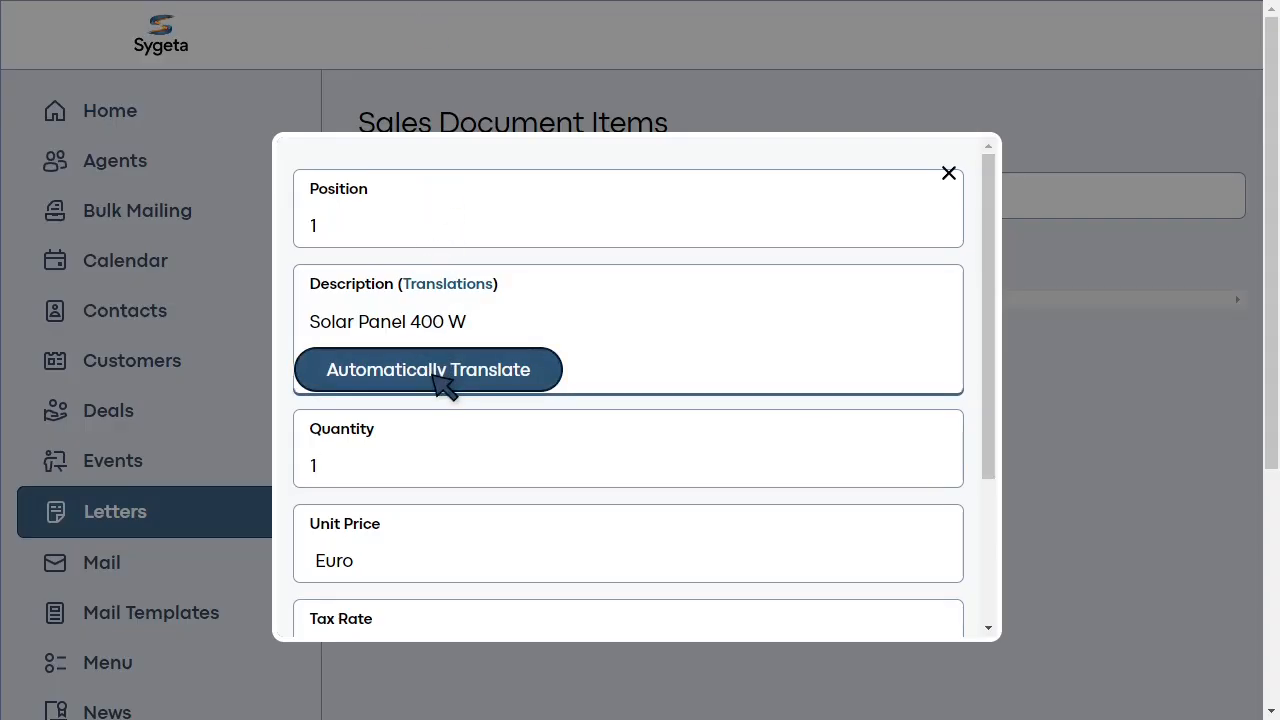
- Set the line item's unit price to 420 Euro and its tax rate to 21 percent
click(346, 566)
text(420)
key(Tab)
scroll(346, 578, down, 2)
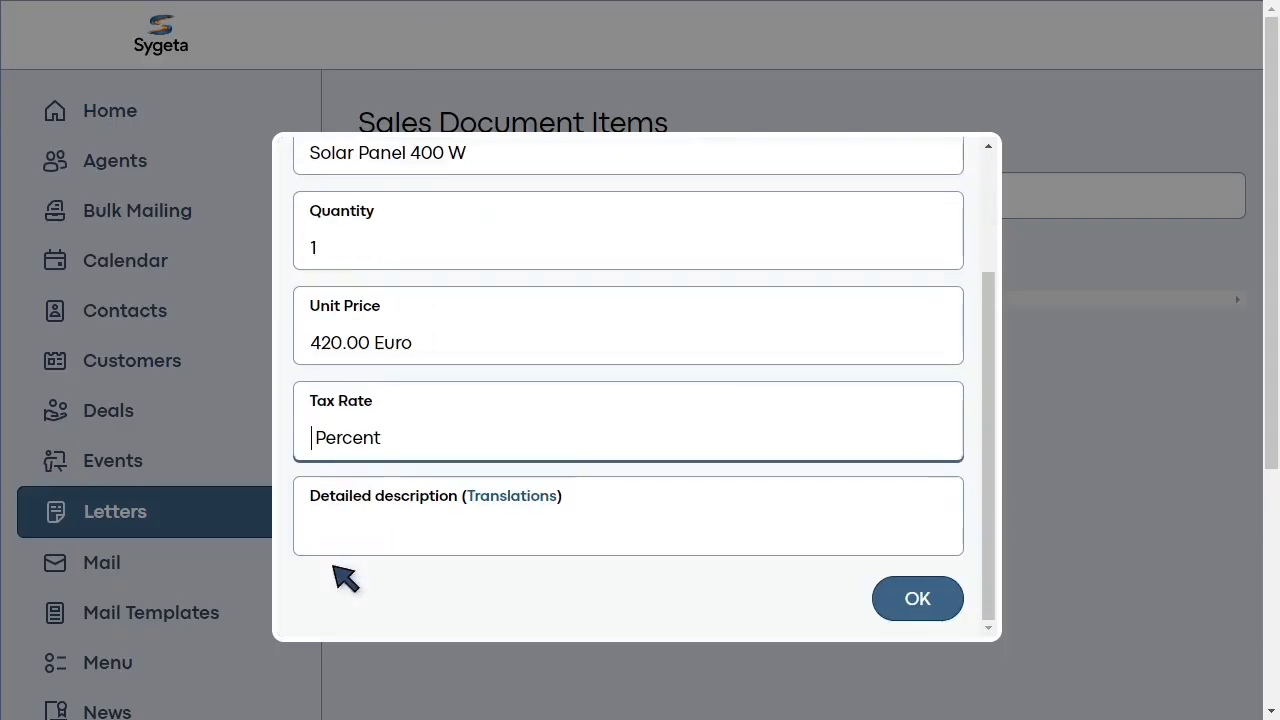
text(2 )
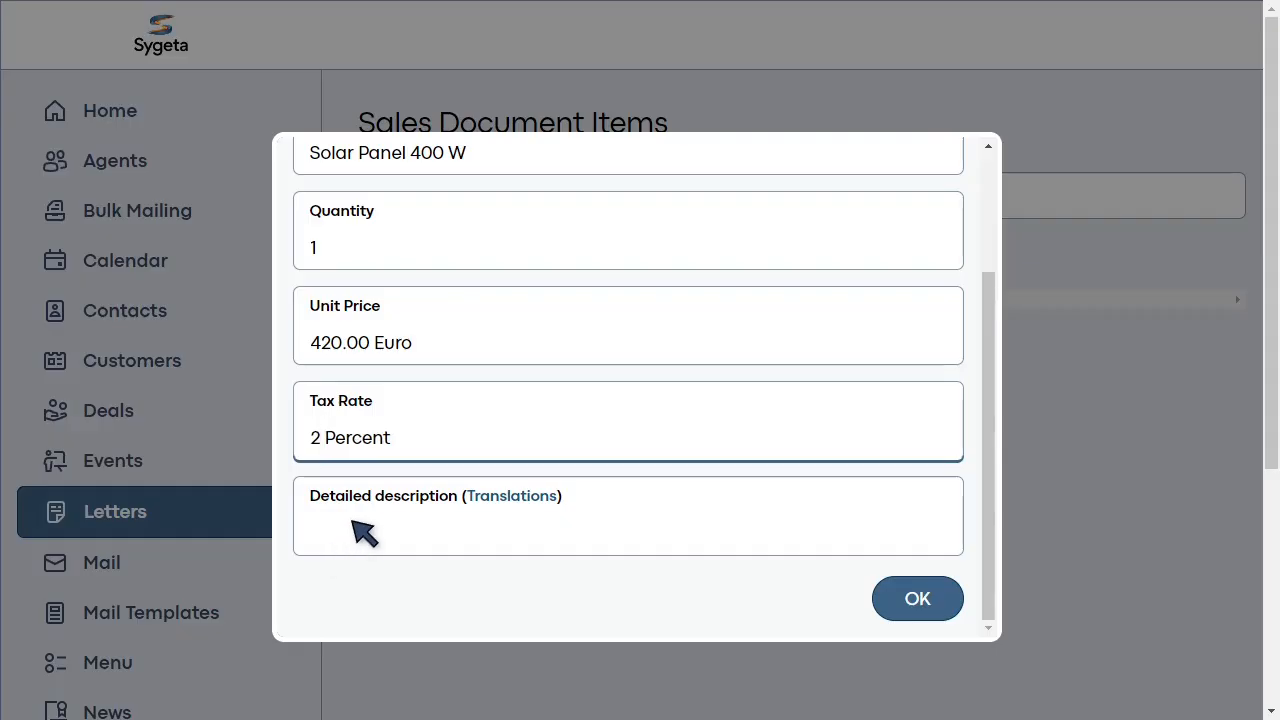
text(1)
- Enter Max Sun Panel as the item's detailed description and save the line item
click(363, 533)
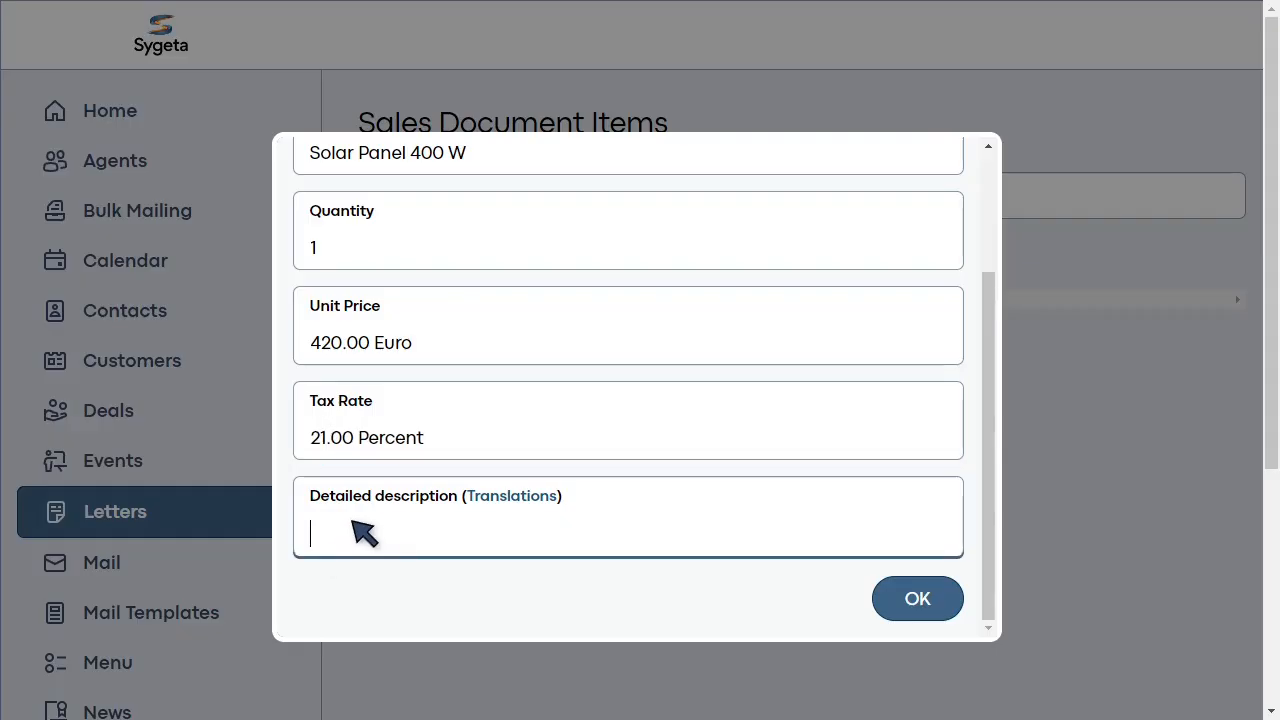
text(Max Sun)
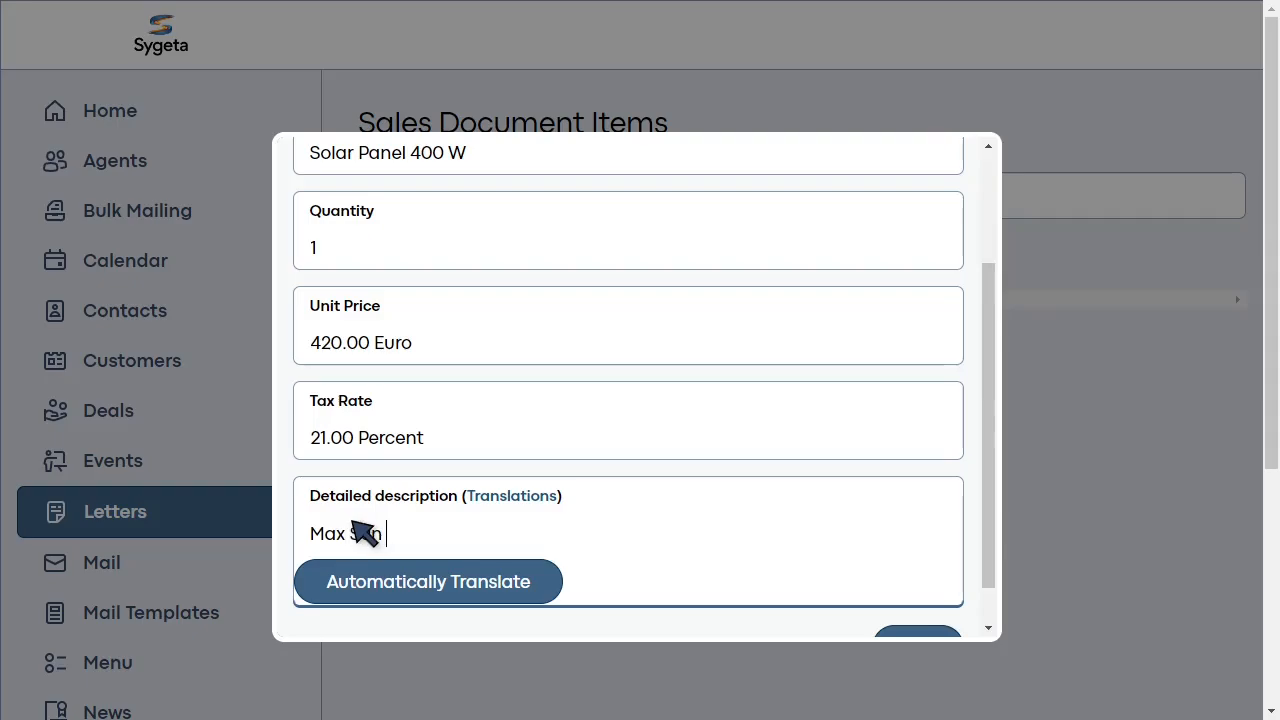
text( Panel)
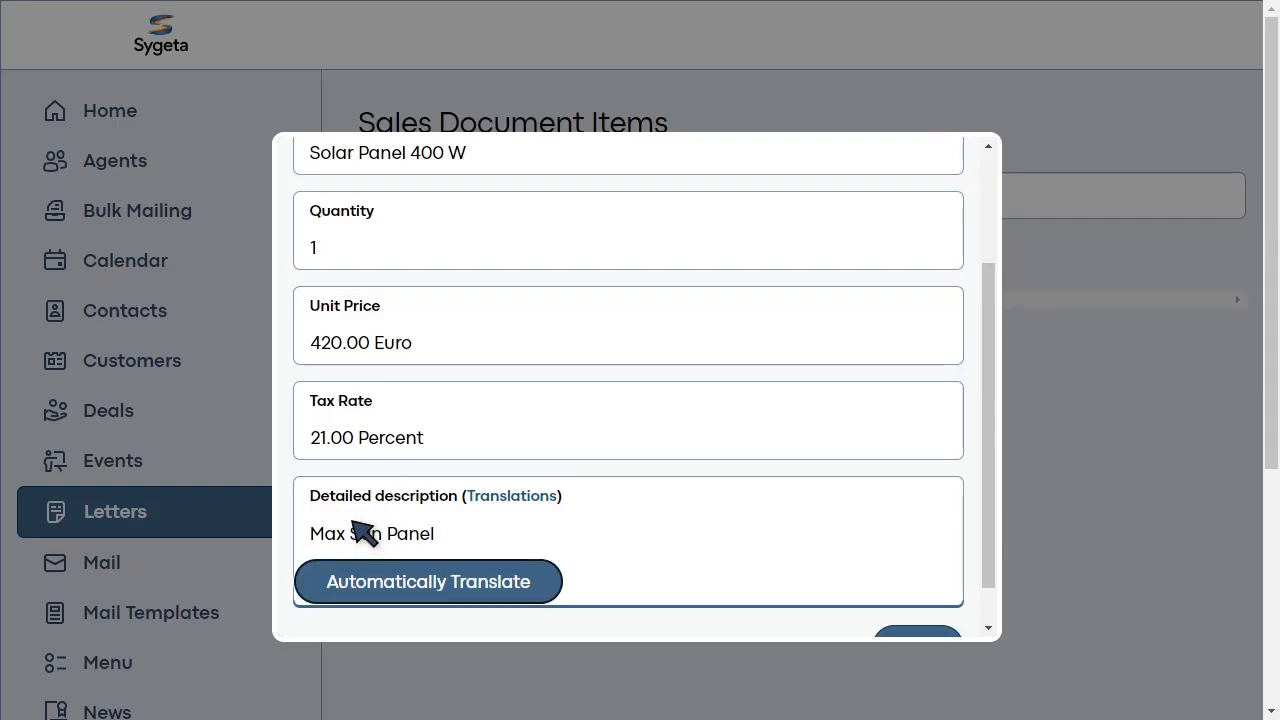
scroll(362, 533, down, 1)
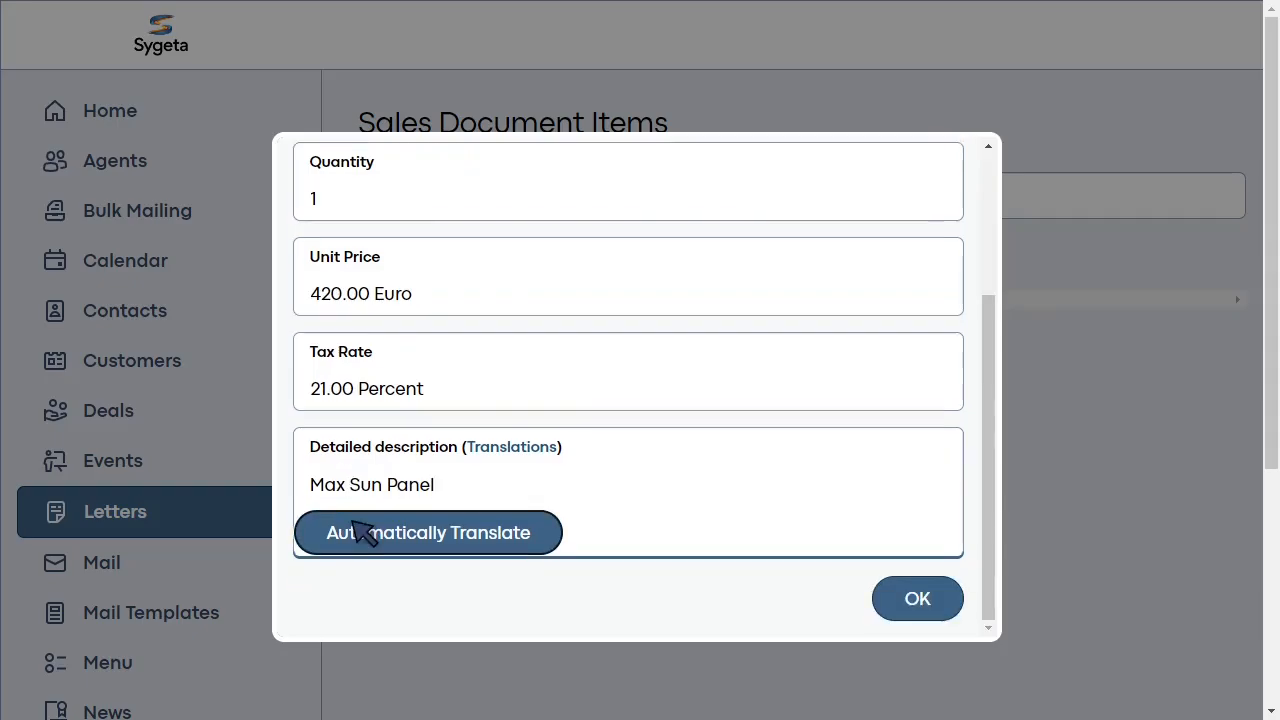
click(941, 611)
click(940, 610)
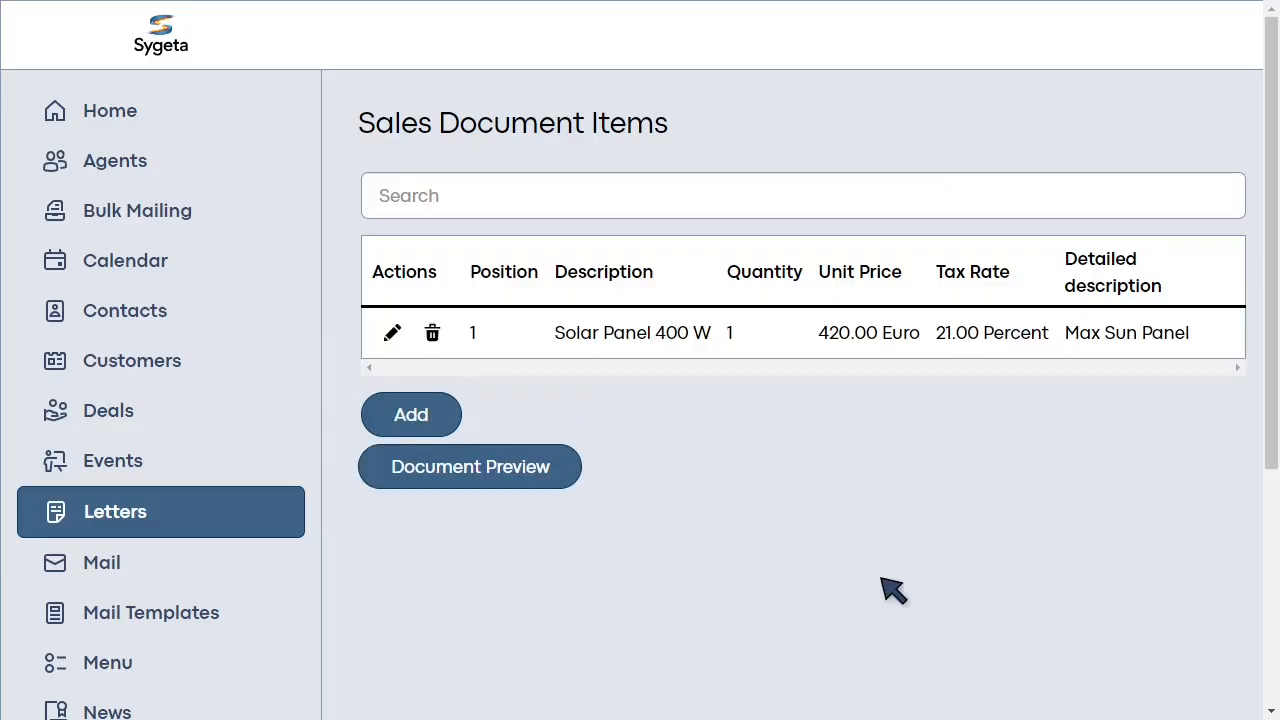
- Open the offer's document preview, refresh it, and read the offer from header to footer
click(450, 468)
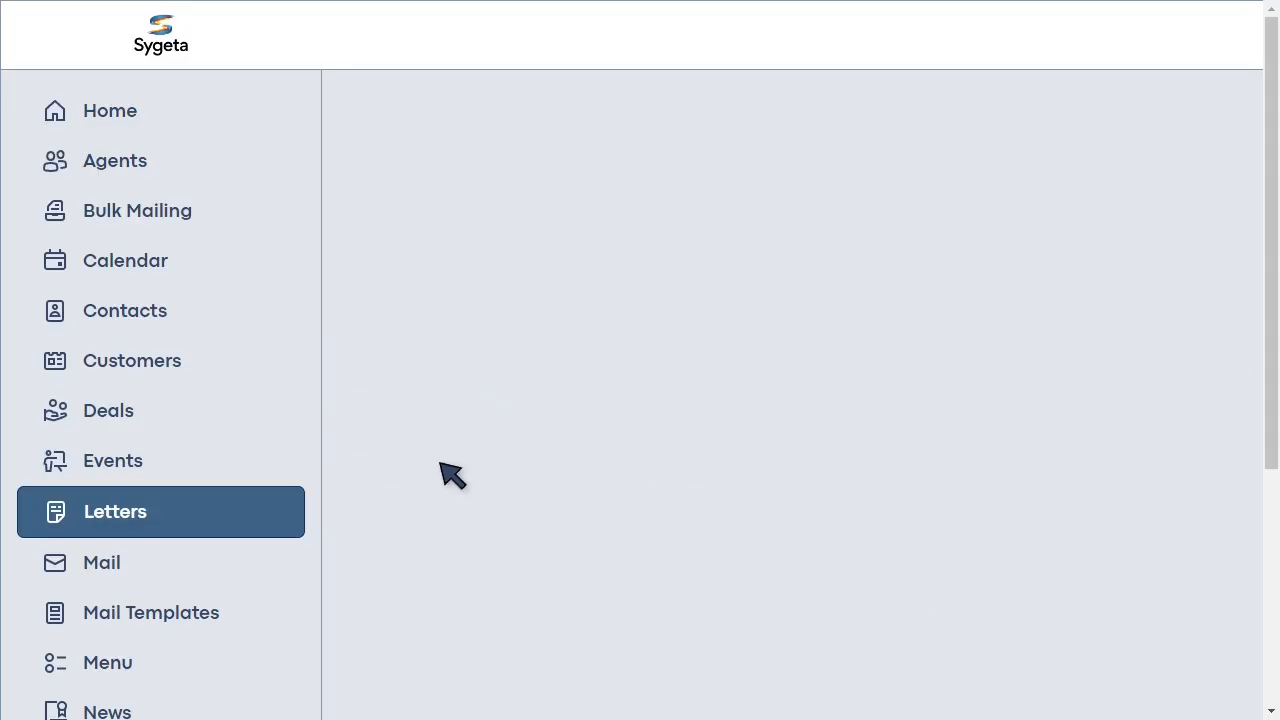
click(830, 155)
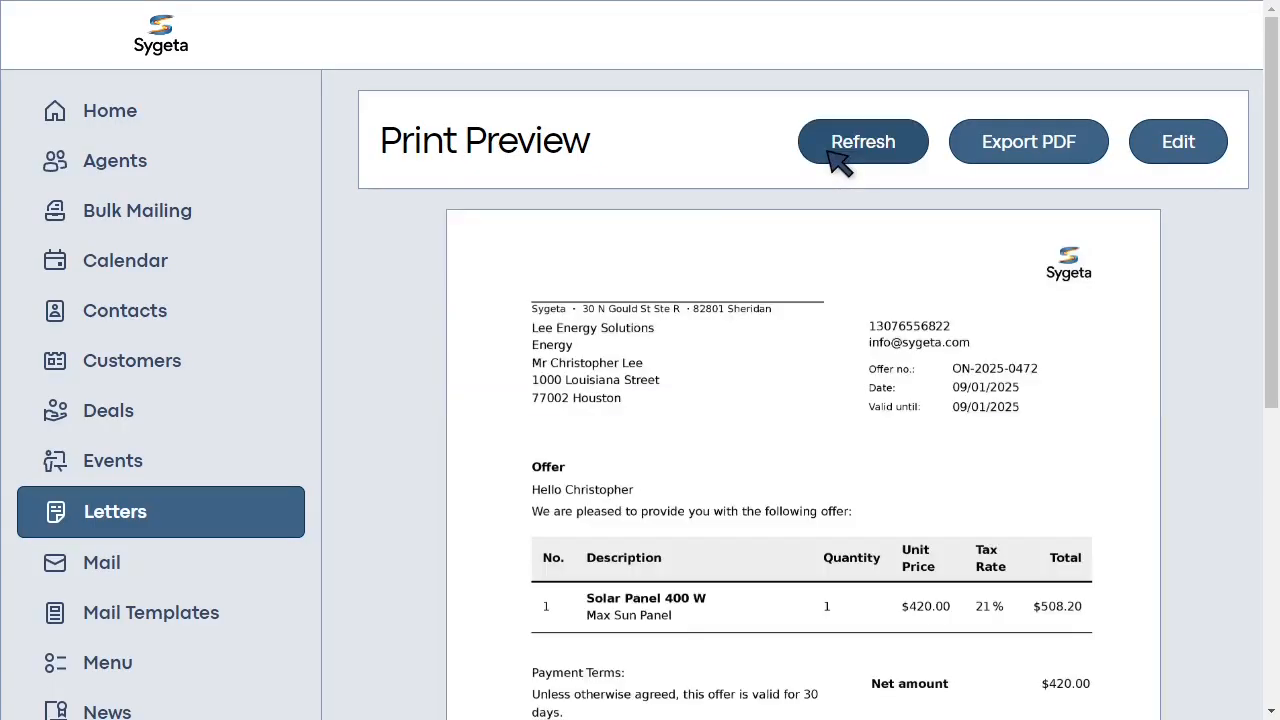
scroll(838, 162, down, 5)
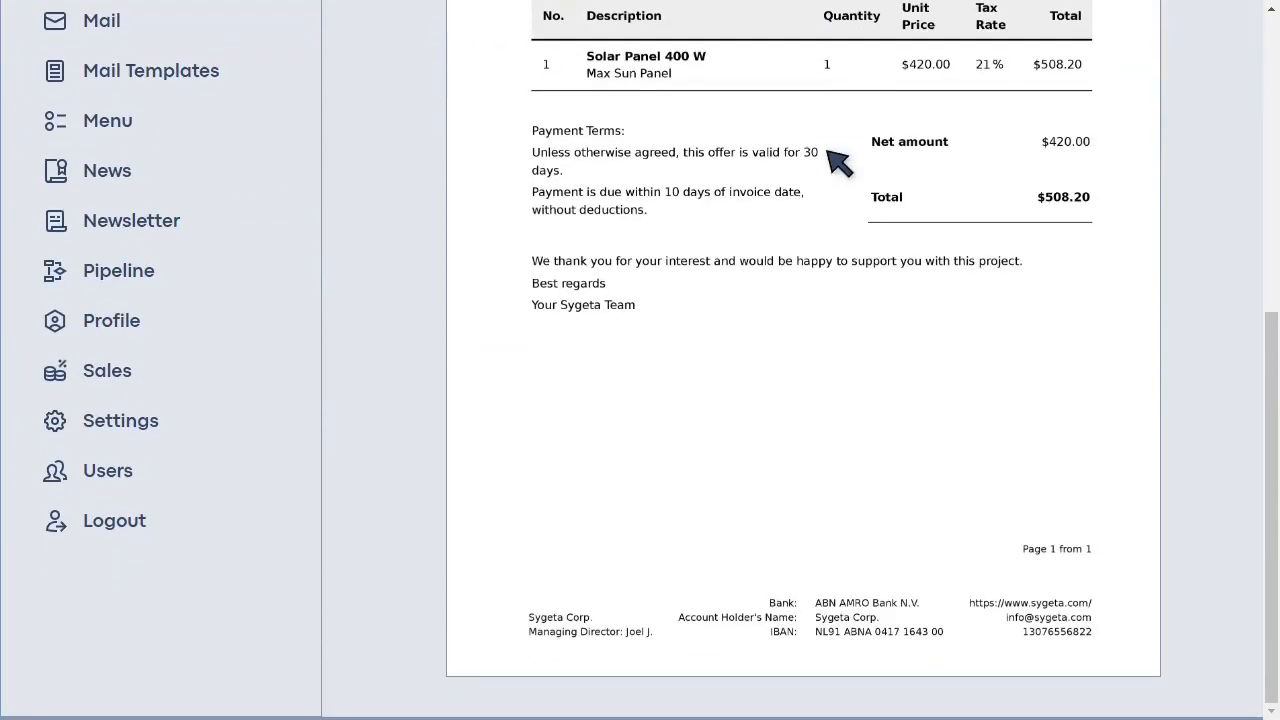
scroll(838, 162, up, 5)
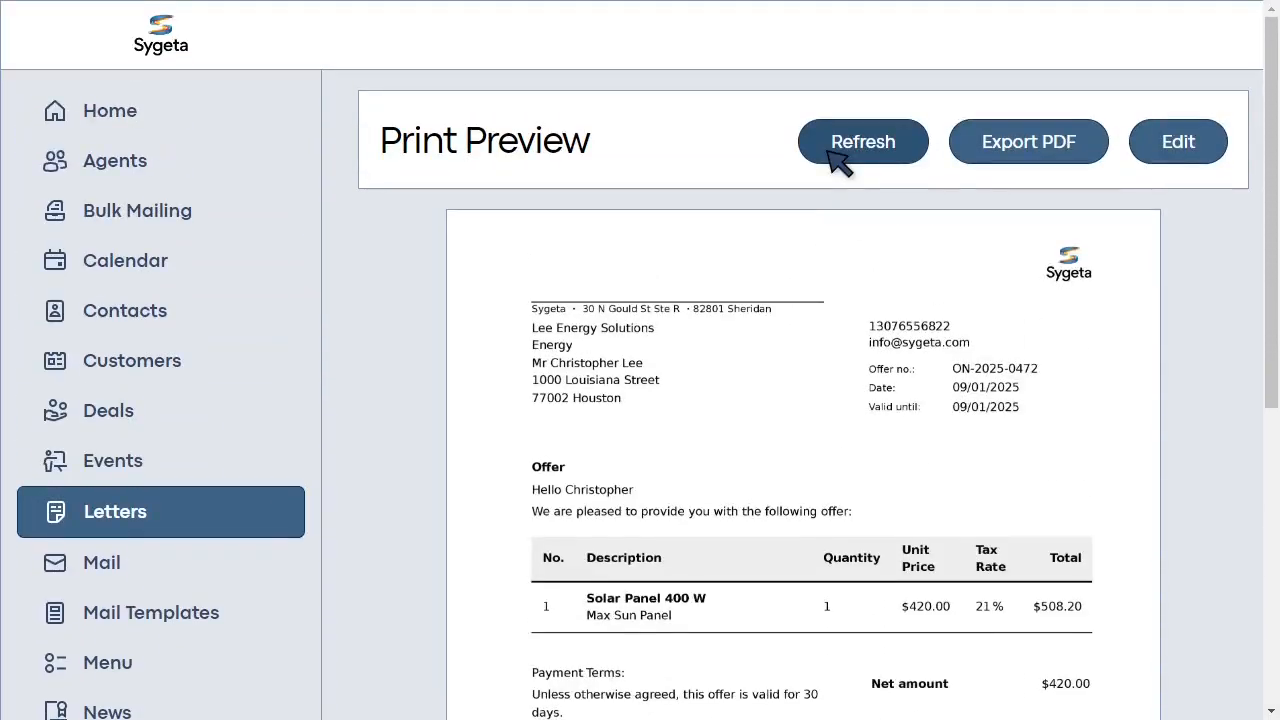